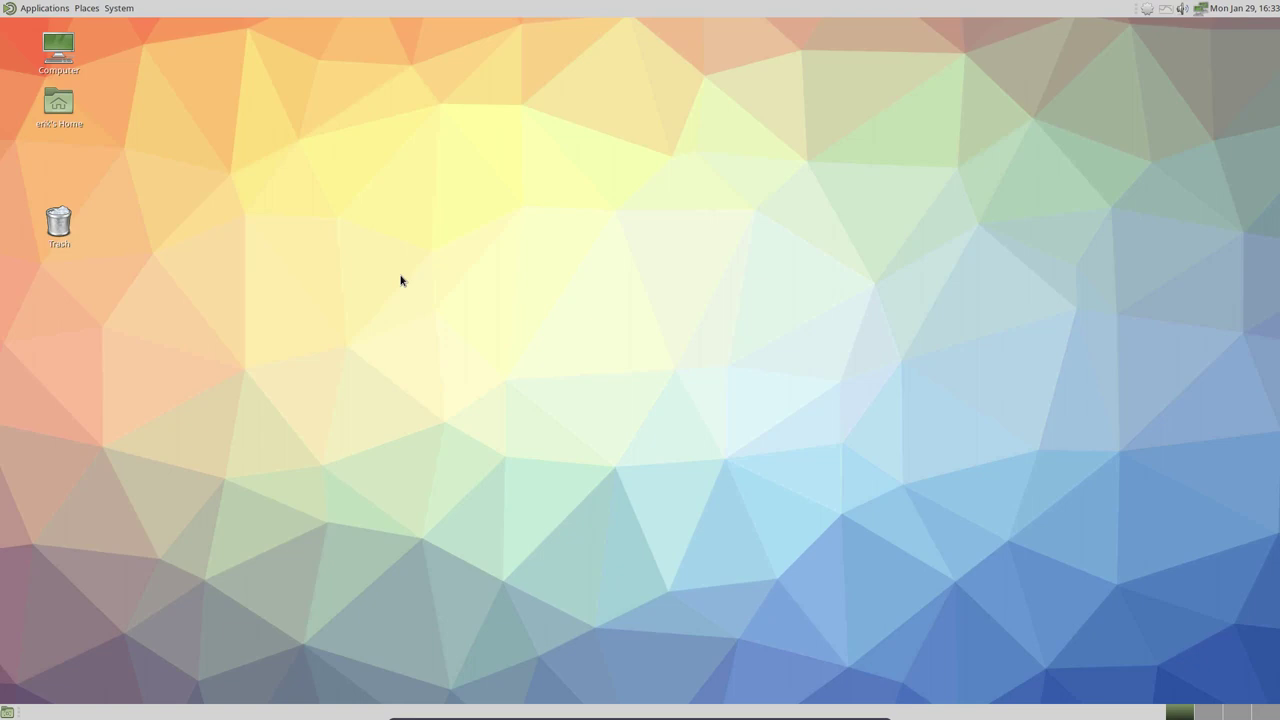
# Open Home > amd-mate > Personal in Caja and place the window on the left half.
pyautogui.doubleClick(58, 104)
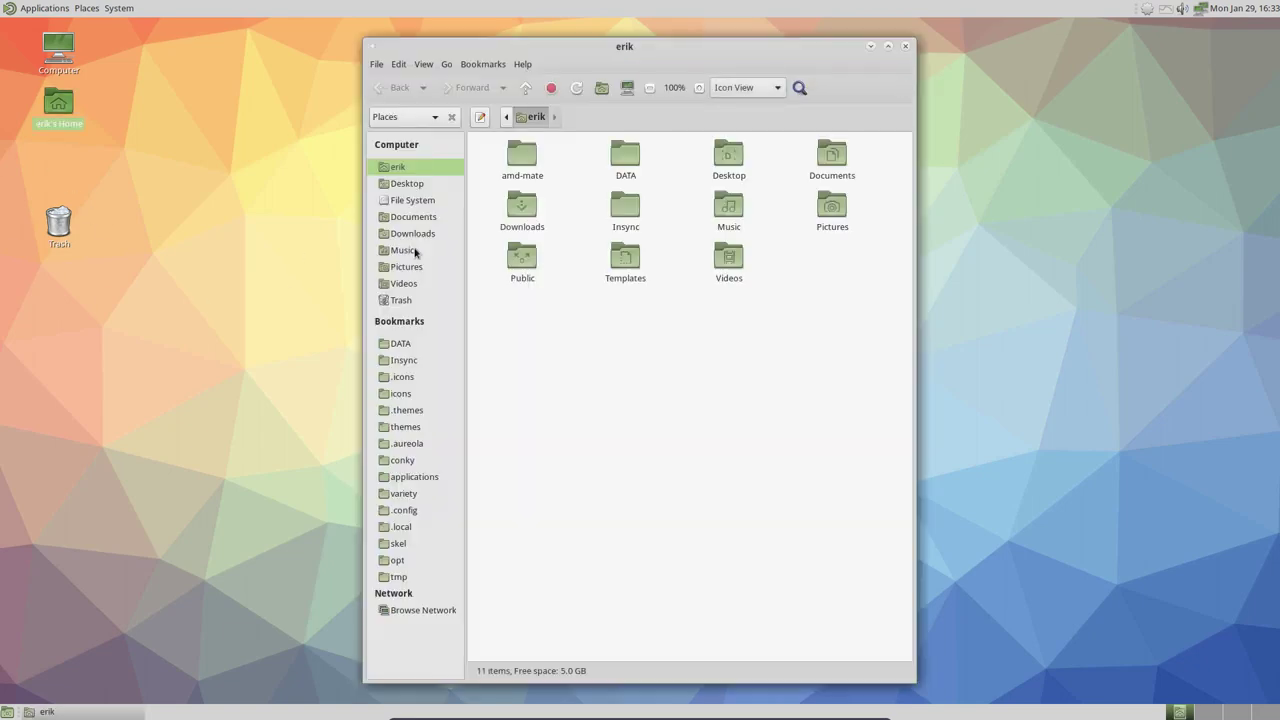
pyautogui.doubleClick(522, 155)
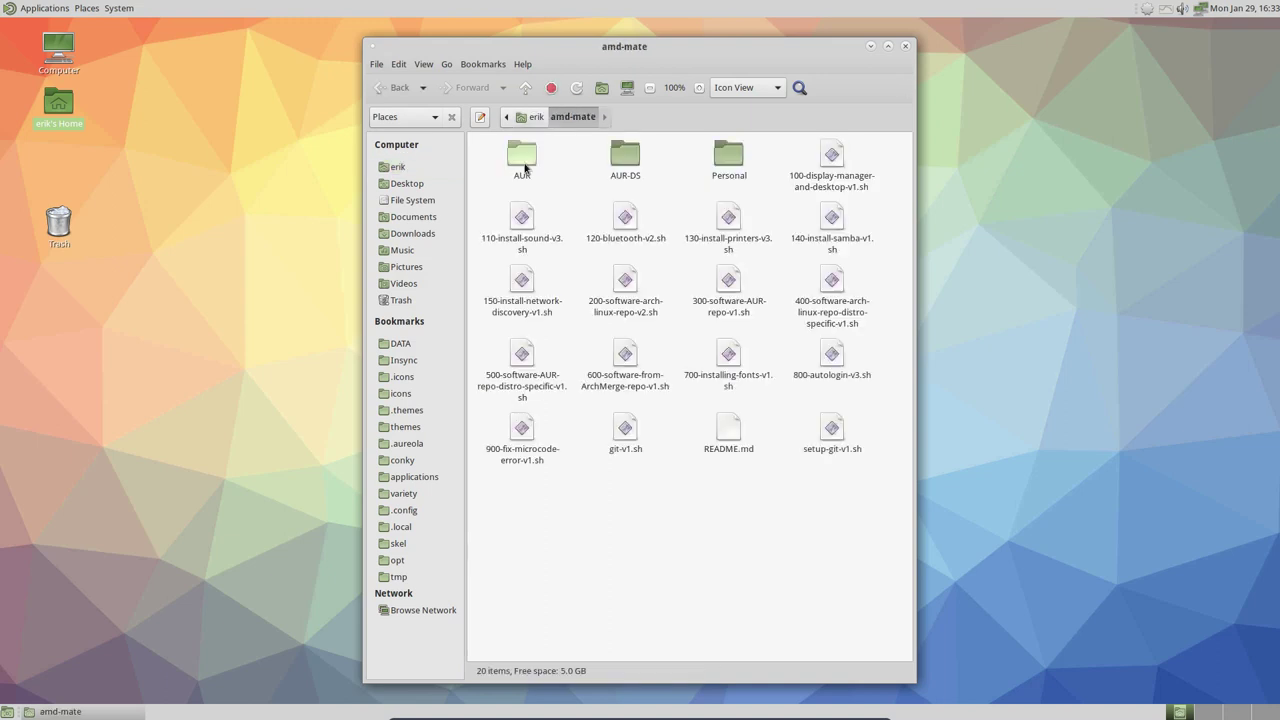
pyautogui.doubleClick(729, 157)
pyautogui.moveTo(727, 54); pyautogui.dragTo(2, 210)
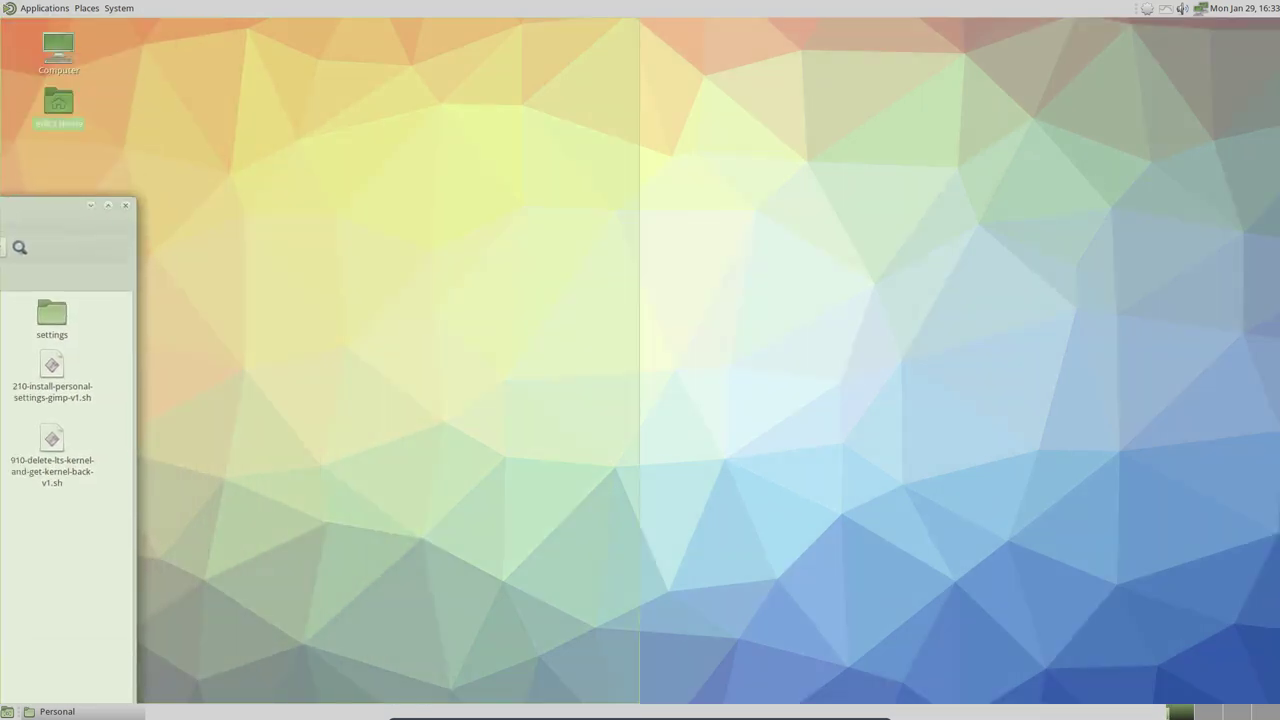
pyautogui.click(6, 711)
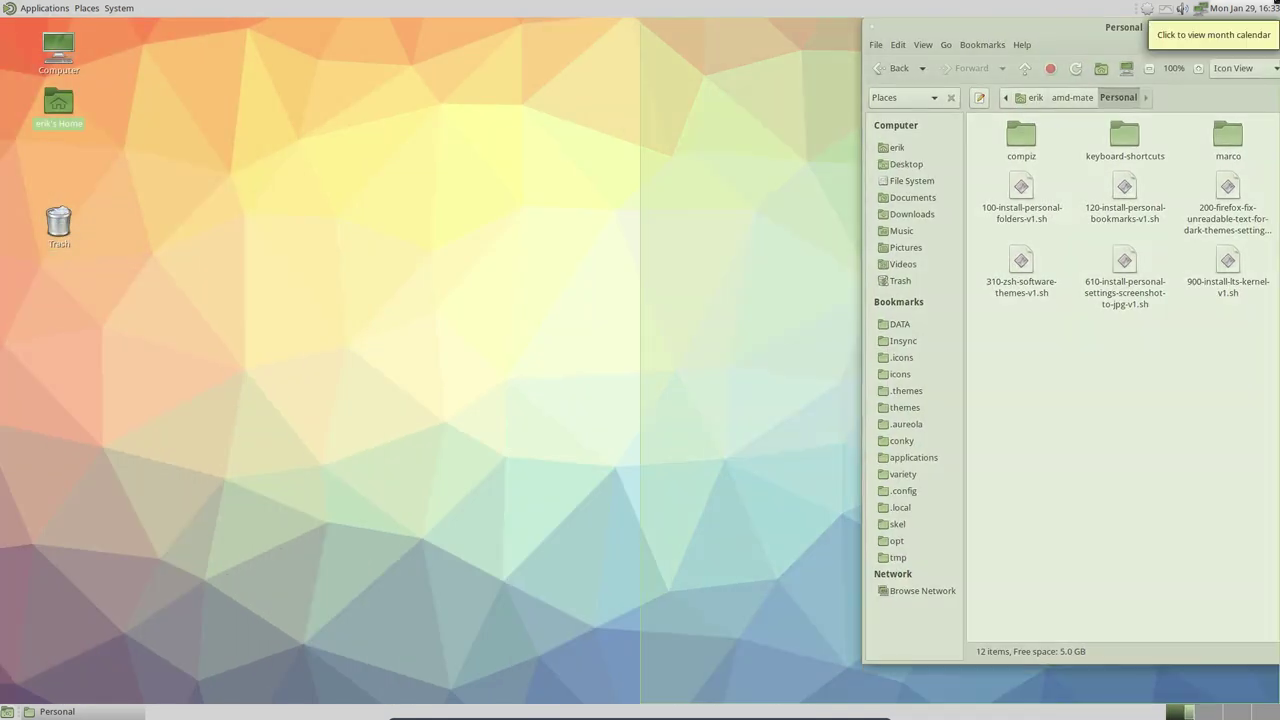
pyautogui.moveTo(1276, 17); pyautogui.dragTo(2, 95)
# Open a terminal in the Personal folder and tile it over the right half.
pyautogui.rightClick(467, 297)
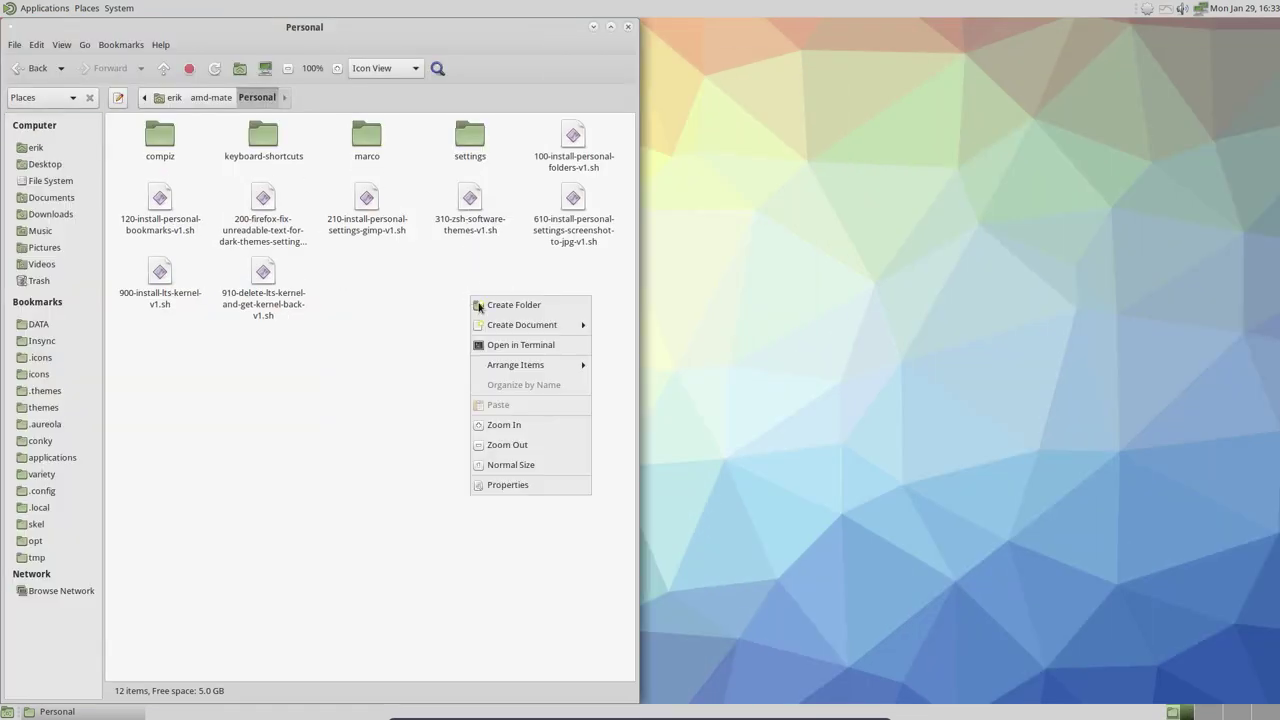
pyautogui.click(549, 346)
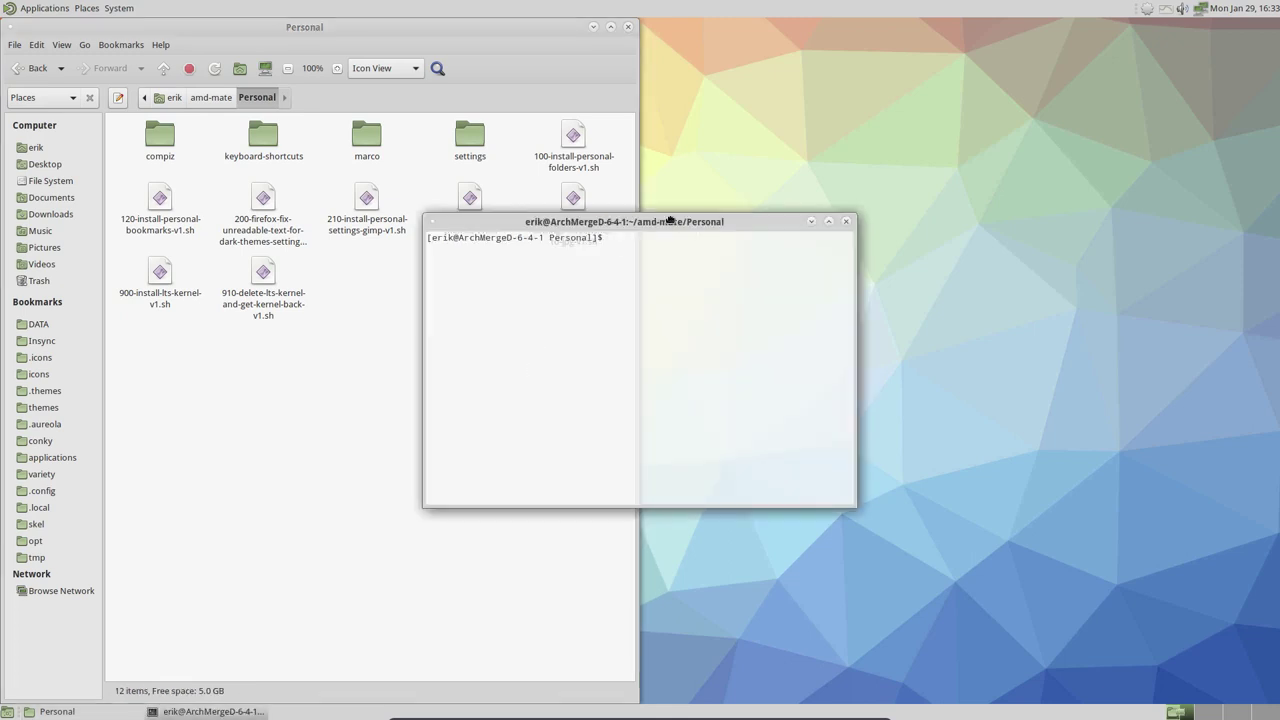
pyautogui.moveTo(676, 224); pyautogui.dragTo(1260, 252)
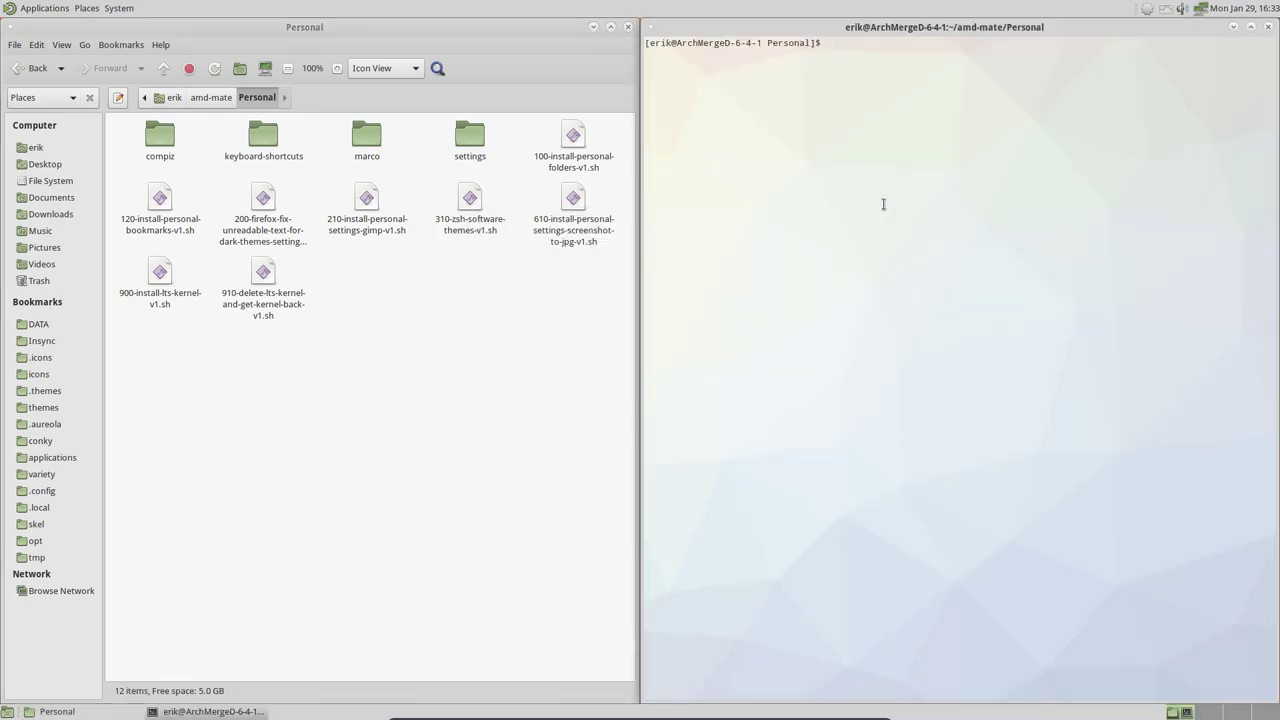
# Show the terminal menu bar and open the Default profile preferences, leaving new-terminal menu bar off.
pyautogui.rightClick(706, 91)
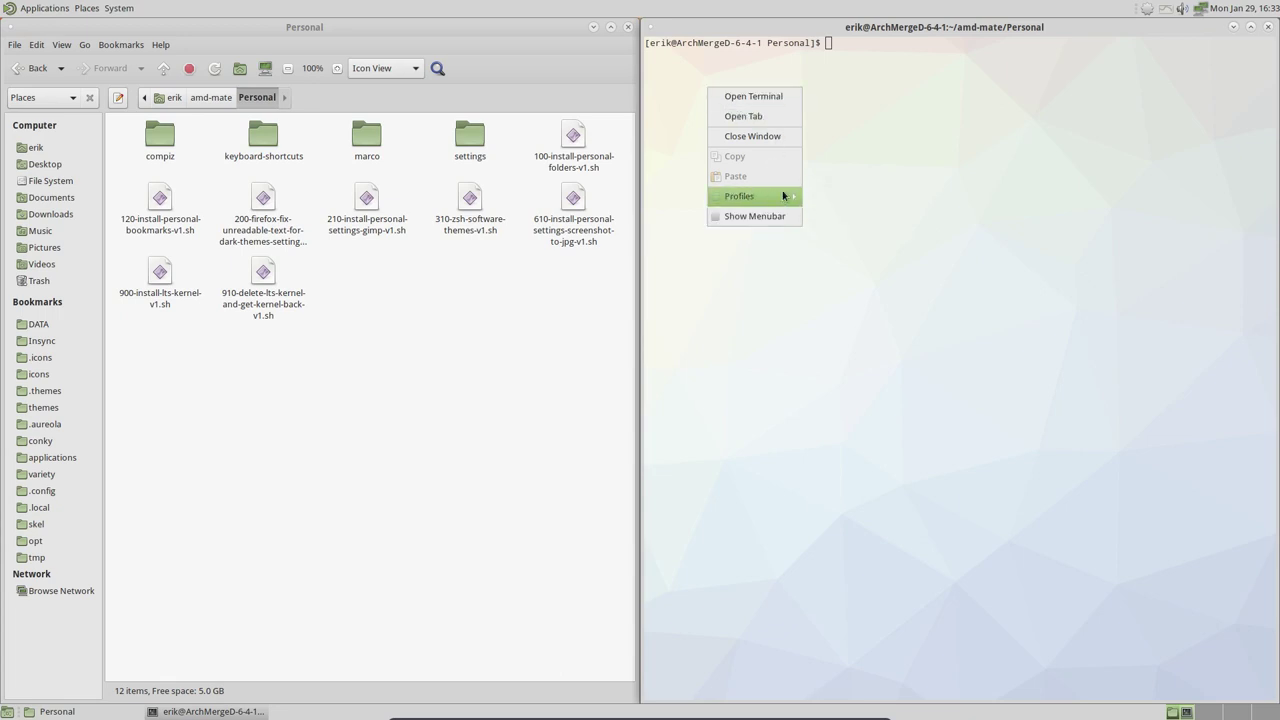
pyautogui.click(754, 217)
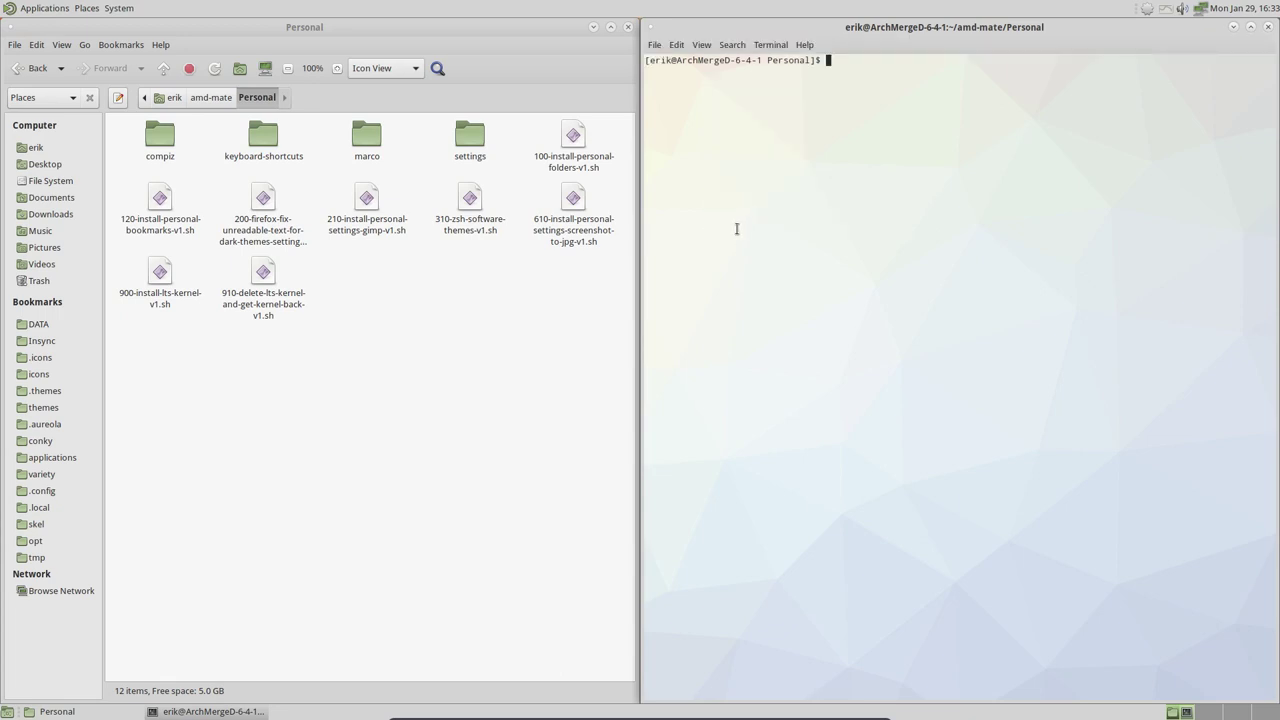
pyautogui.click(678, 47)
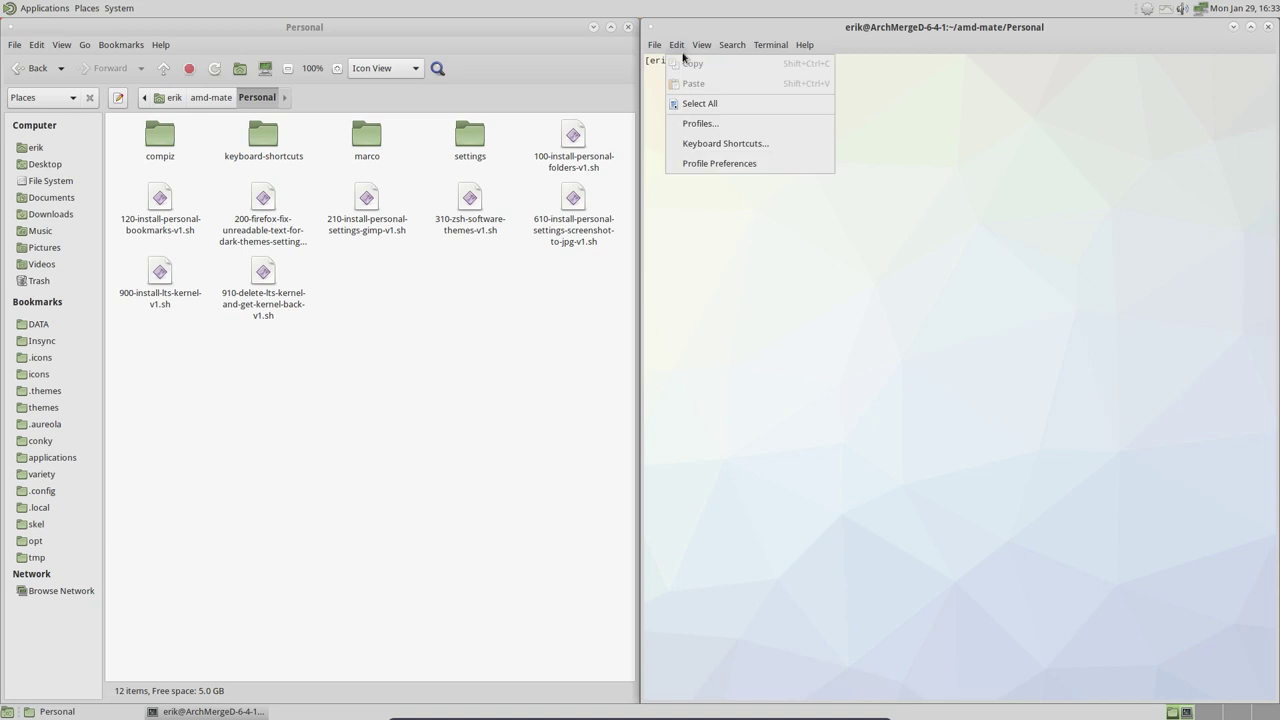
pyautogui.click(706, 160)
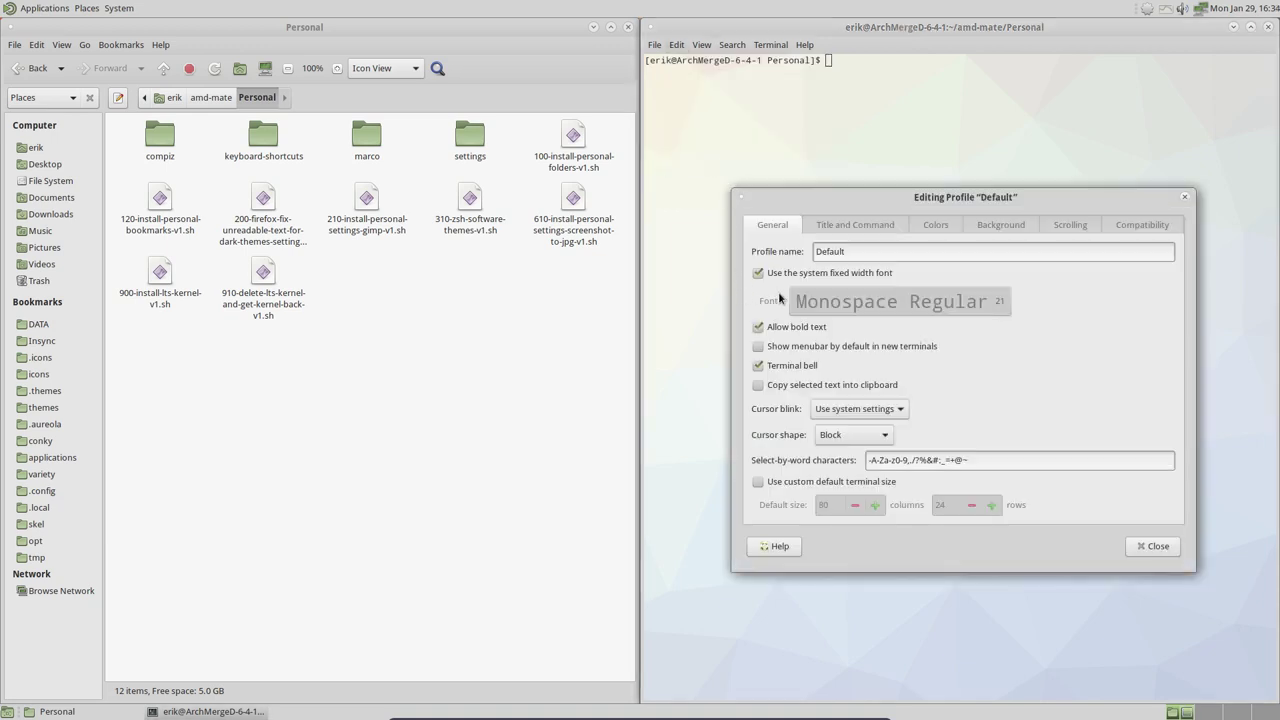
pyautogui.click(787, 349)
pyautogui.click(780, 350)
# Replace the system fixed-width font with Monospace Regular 13 in the Default profile.
pyautogui.click(770, 275)
pyautogui.click(1002, 308)
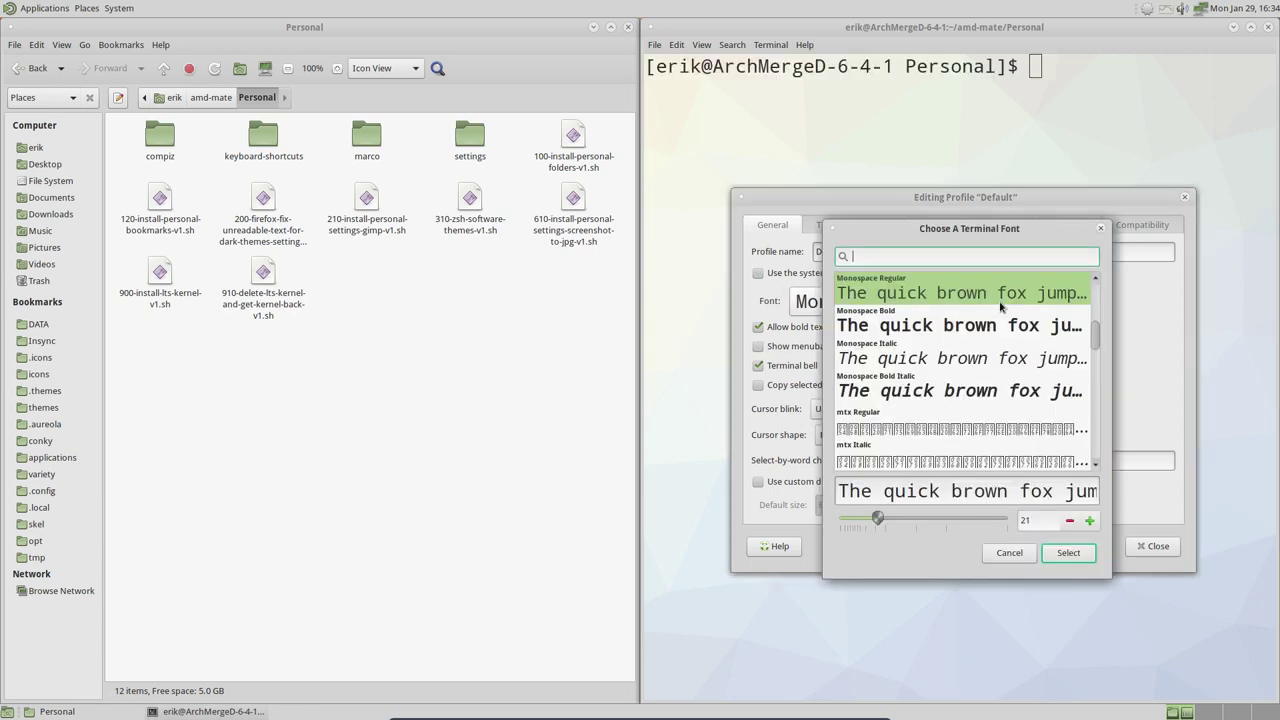
pyautogui.click(1069, 520)
pyautogui.click(1069, 520)
pyautogui.click(1069, 520)
pyautogui.click(1069, 520)
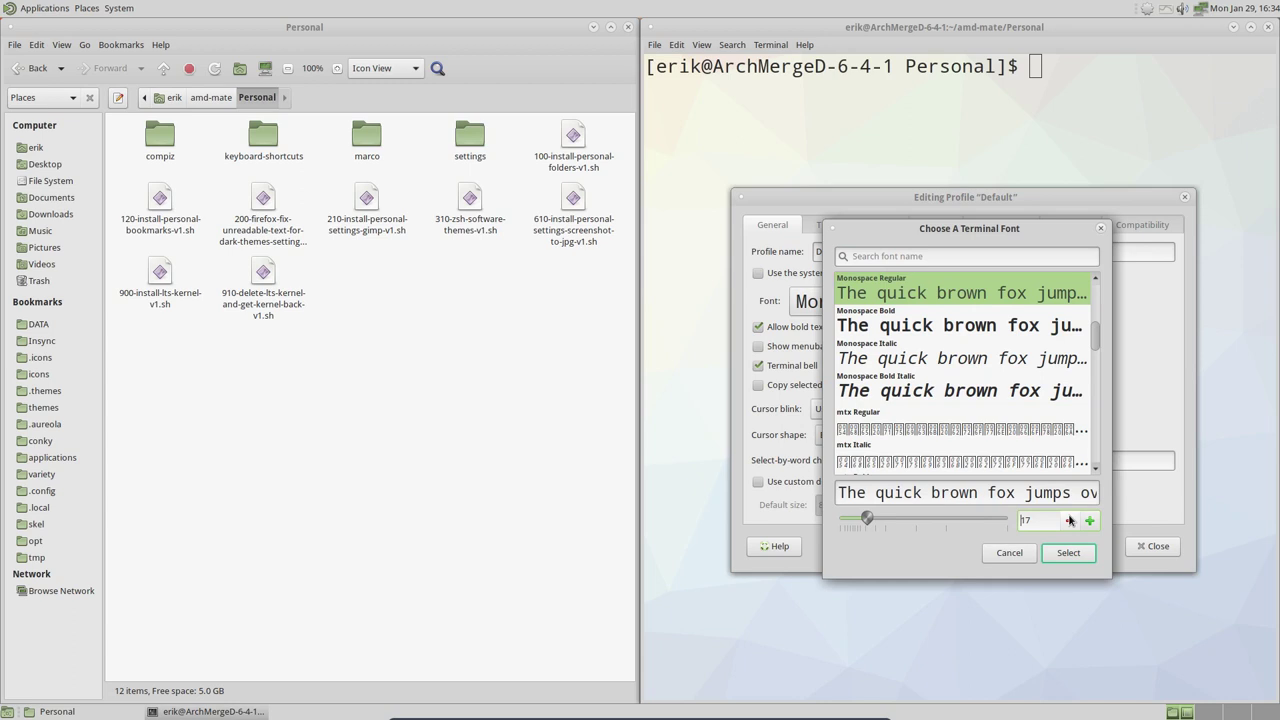
pyautogui.click(1069, 520)
pyautogui.click(1069, 520)
pyautogui.click(1069, 520)
pyautogui.click(1069, 520)
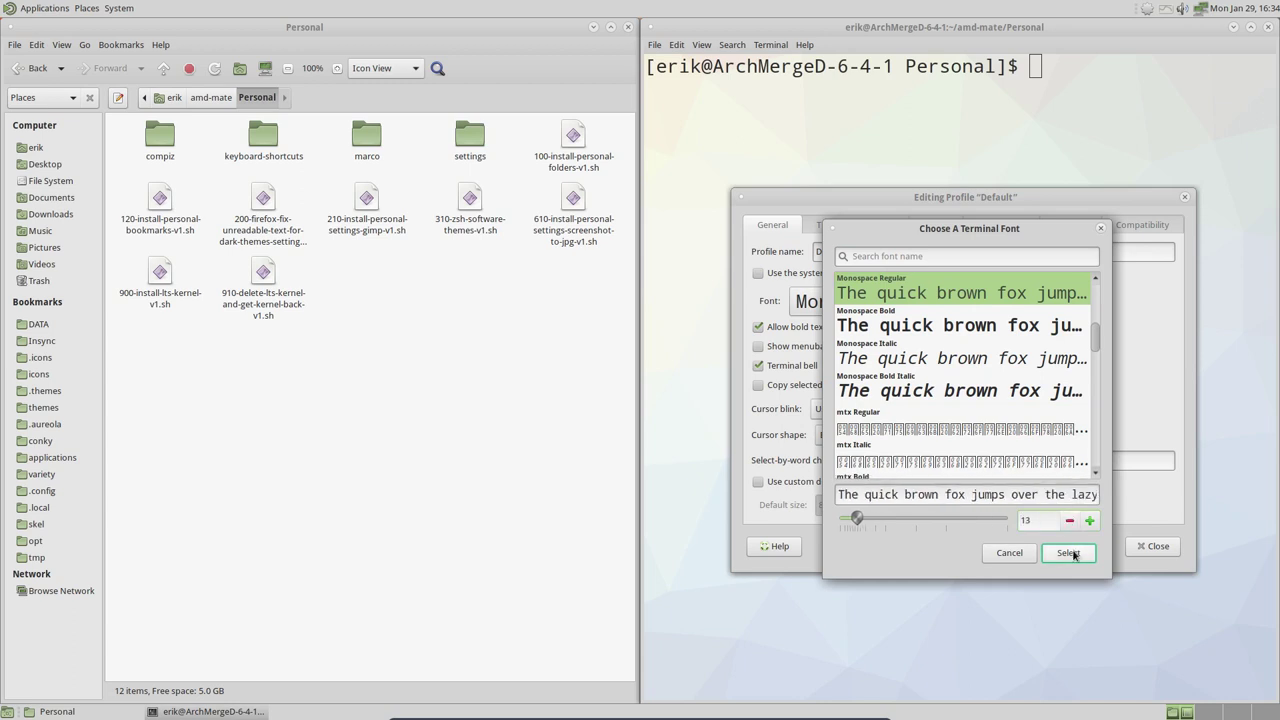
pyautogui.click(1070, 553)
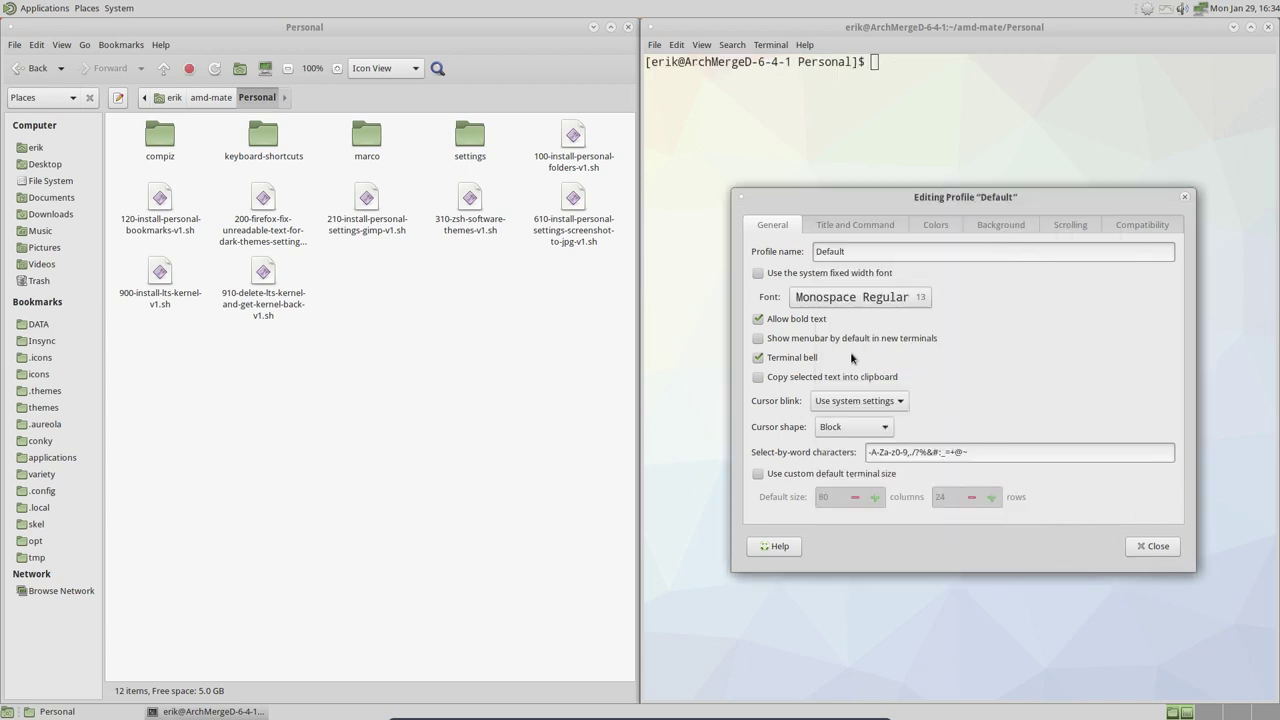
# Give the Default profile a transparent background with slightly adjusted shading.
pyautogui.click(871, 227)
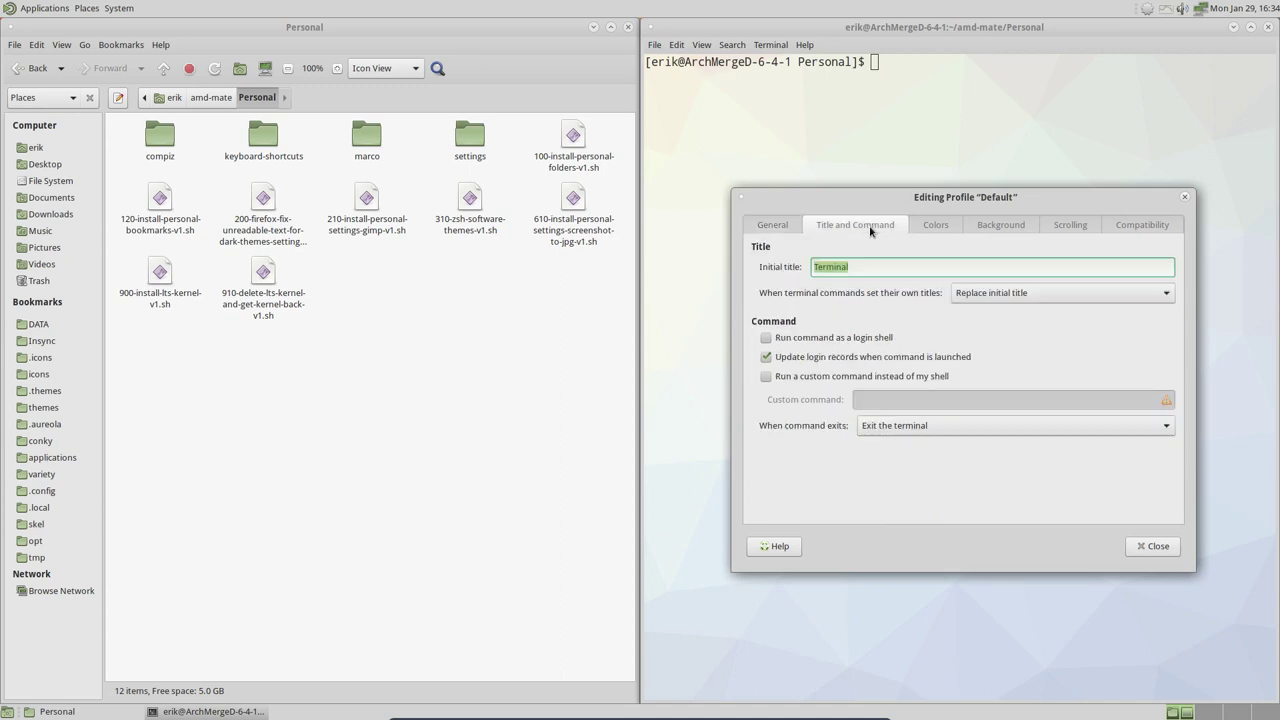
pyautogui.click(941, 228)
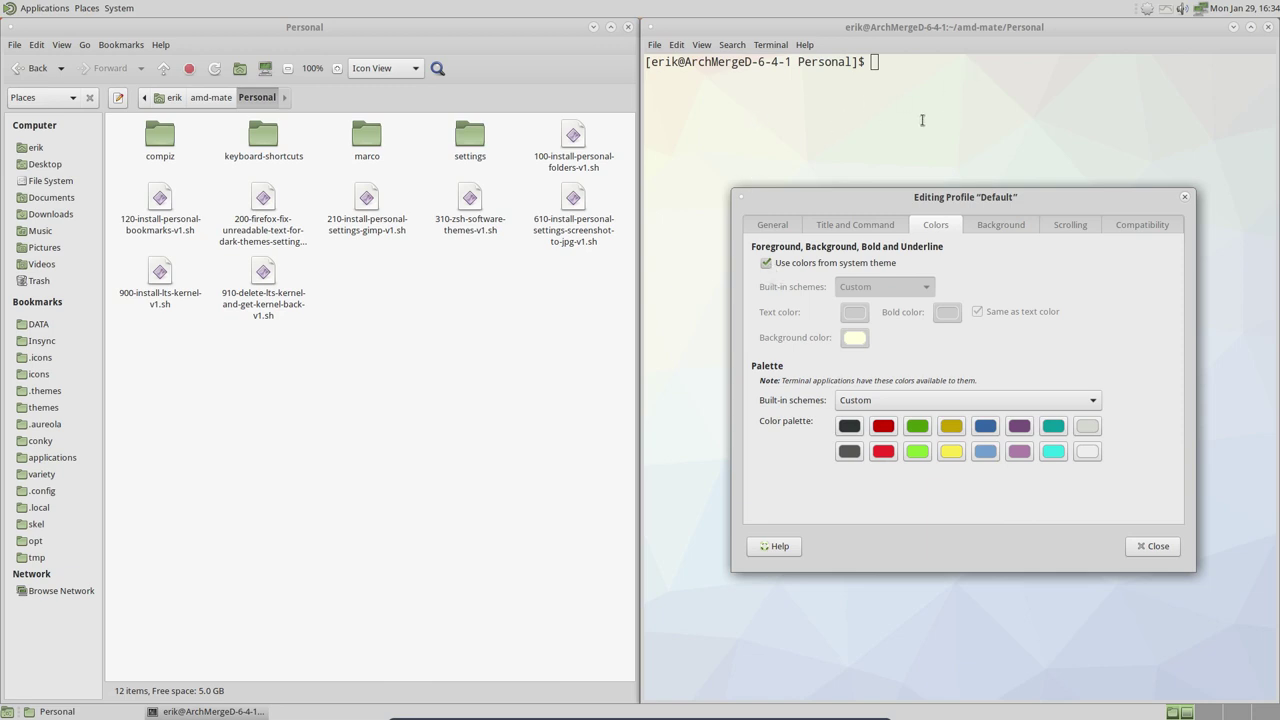
pyautogui.click(990, 228)
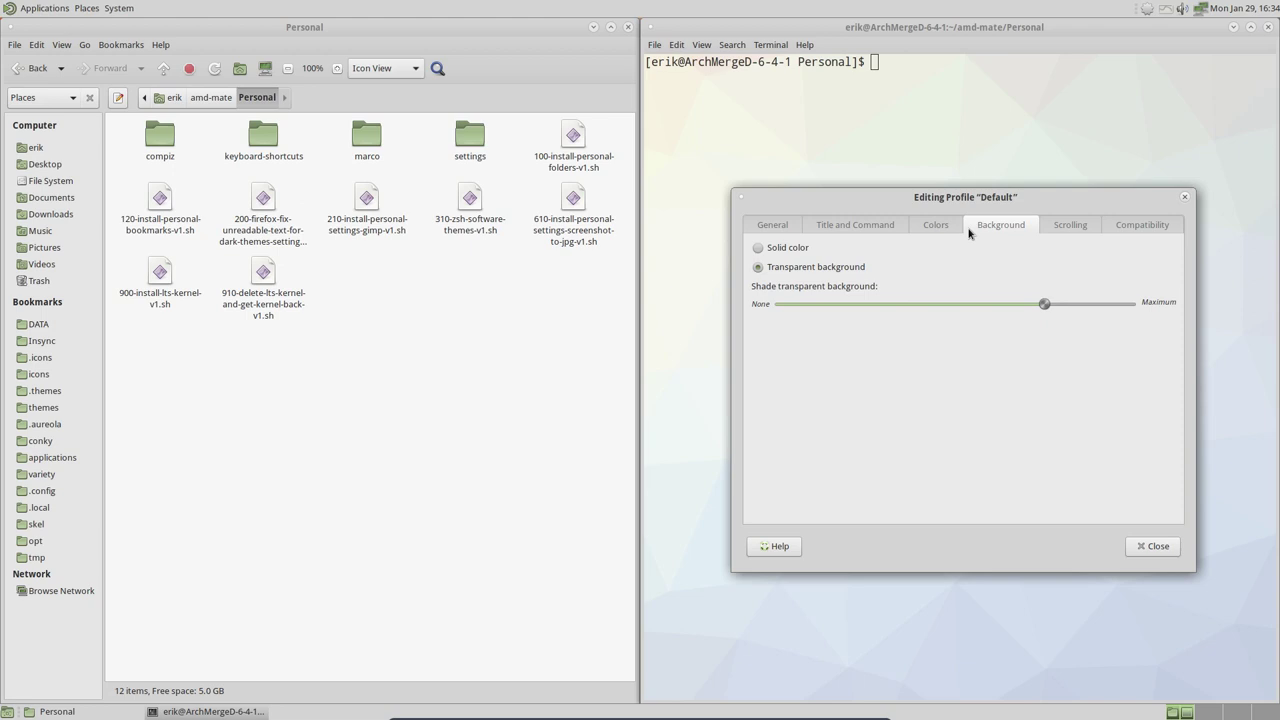
pyautogui.click(761, 249)
pyautogui.click(768, 270)
pyautogui.moveTo(1044, 304)
pyautogui.mouseDown()
pyautogui.moveTo(868, 307)
pyautogui.moveTo(1085, 309)
pyautogui.moveTo(1030, 309)
pyautogui.mouseUp()
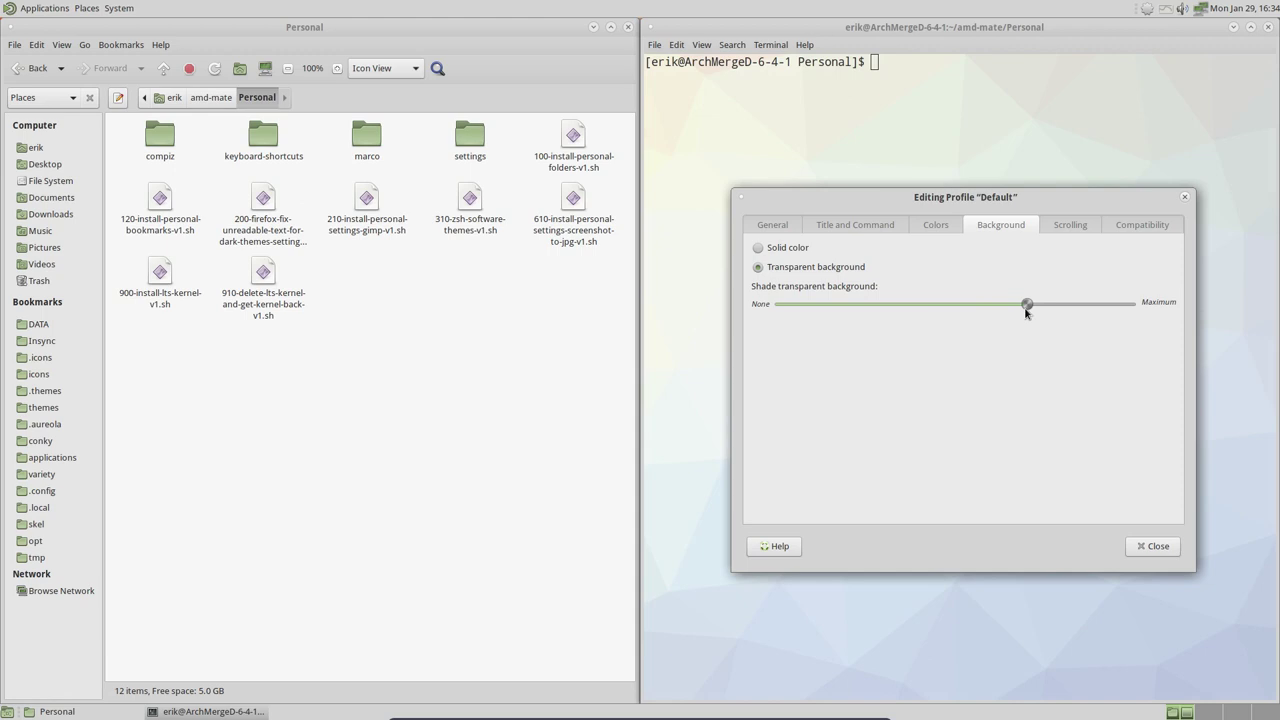
# Keep the scrollbar disabled and unlimited scrollback enabled in the Default profile.
pyautogui.click(1064, 233)
pyautogui.click(904, 261)
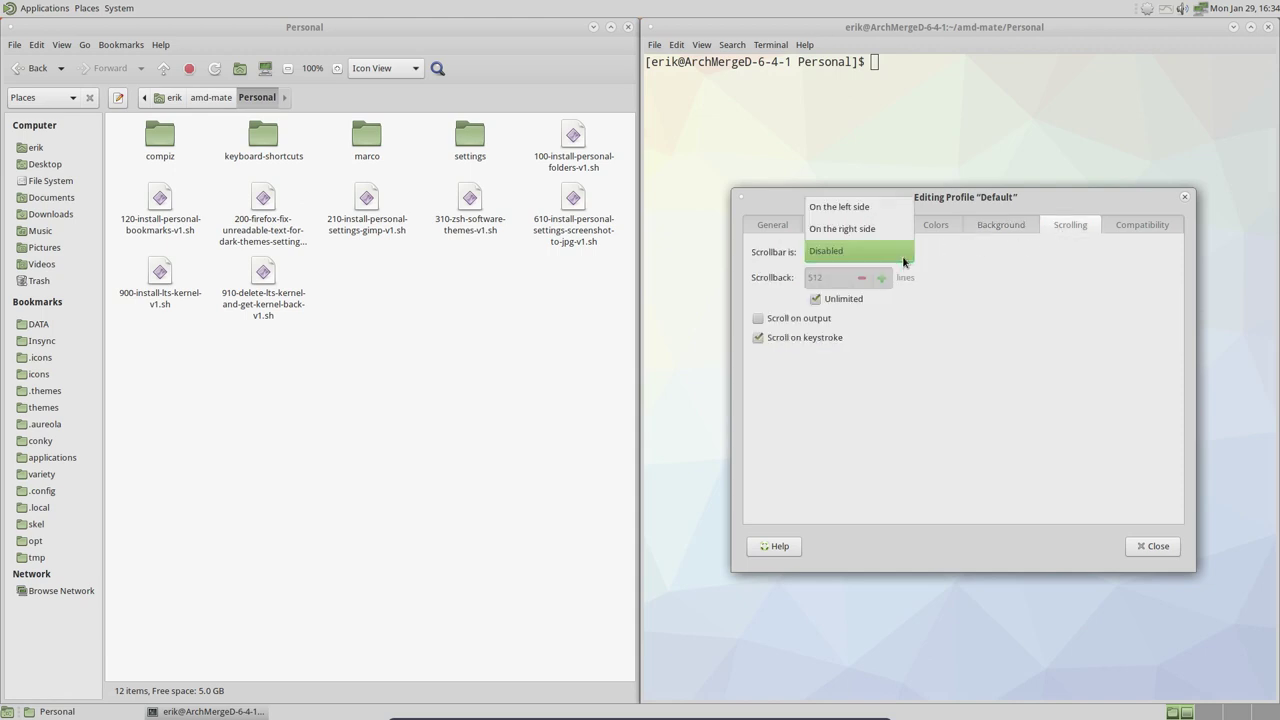
pyautogui.click(902, 255)
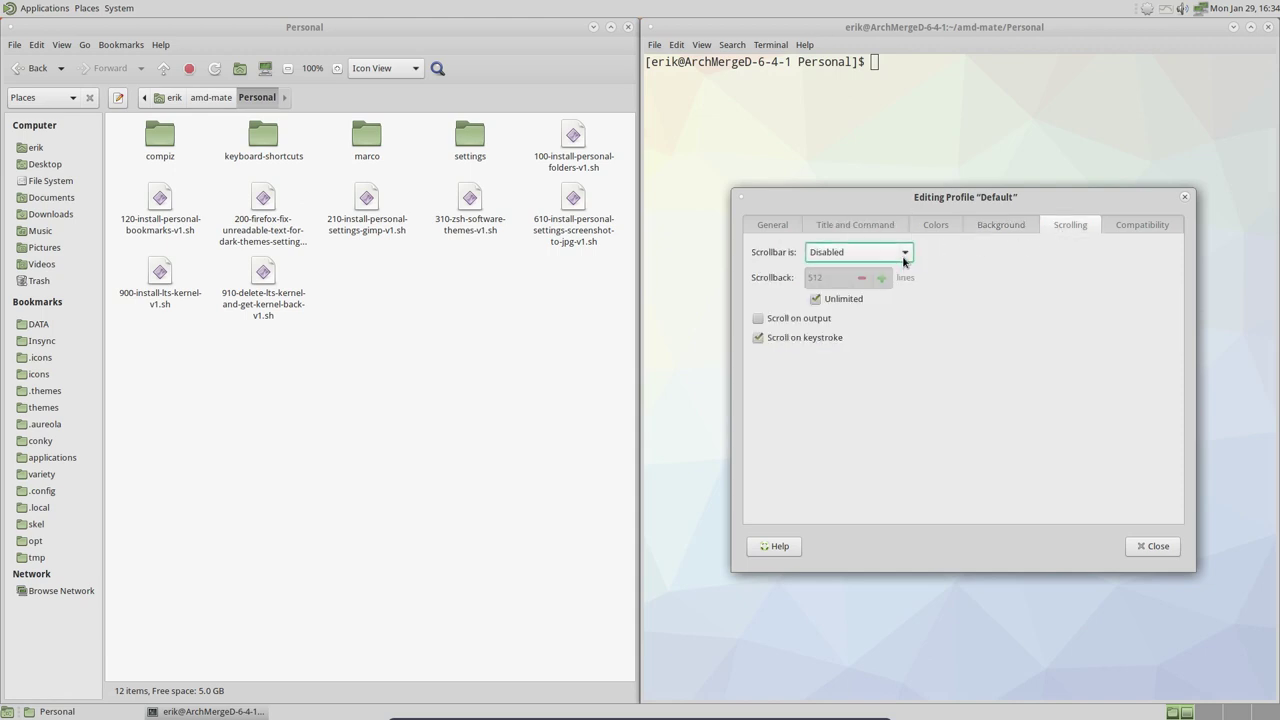
pyautogui.click(842, 300)
pyautogui.click(842, 300)
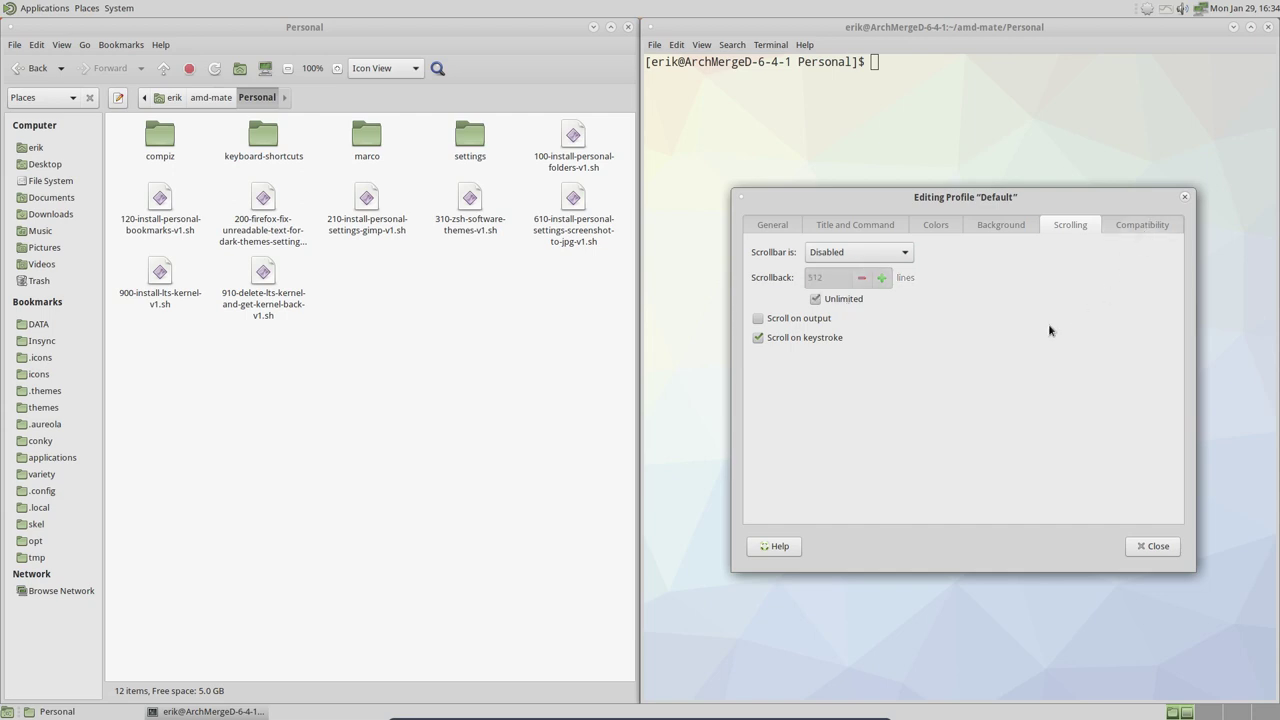
# Close the preferences and terminal, then open a fresh Personal-folder terminal on the right half.
pyautogui.click(1158, 547)
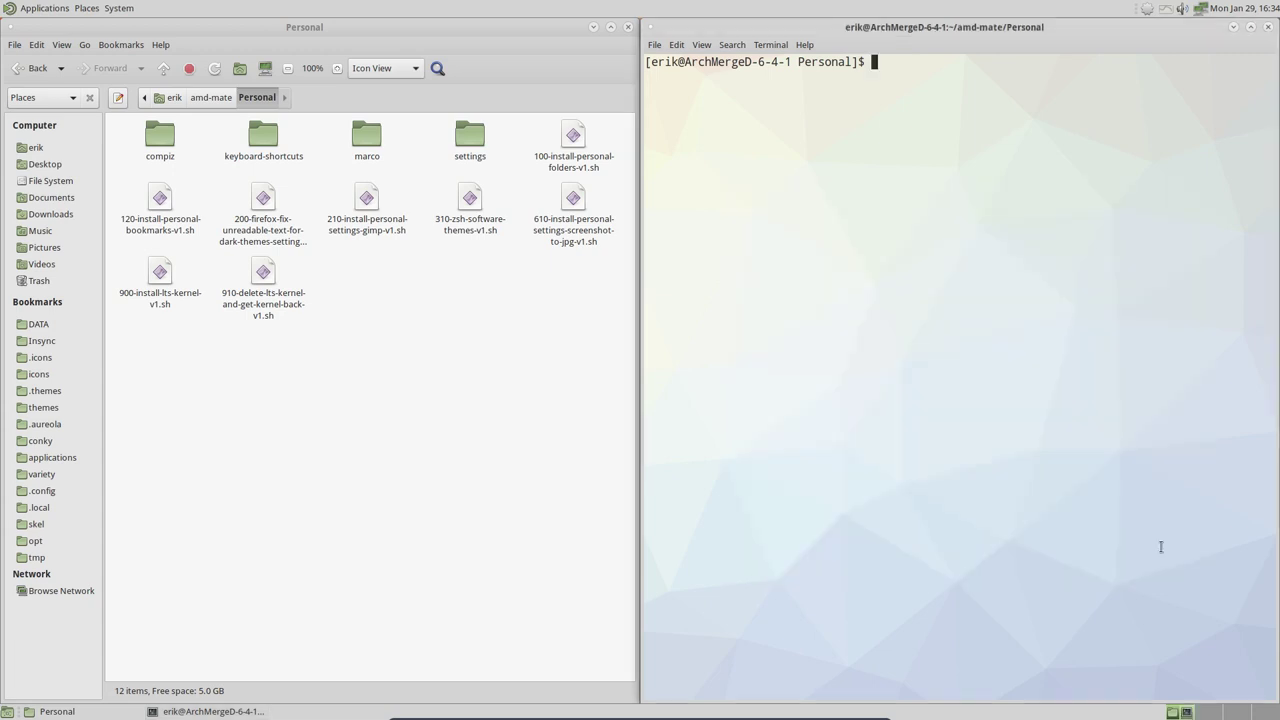
pyautogui.click(1268, 27)
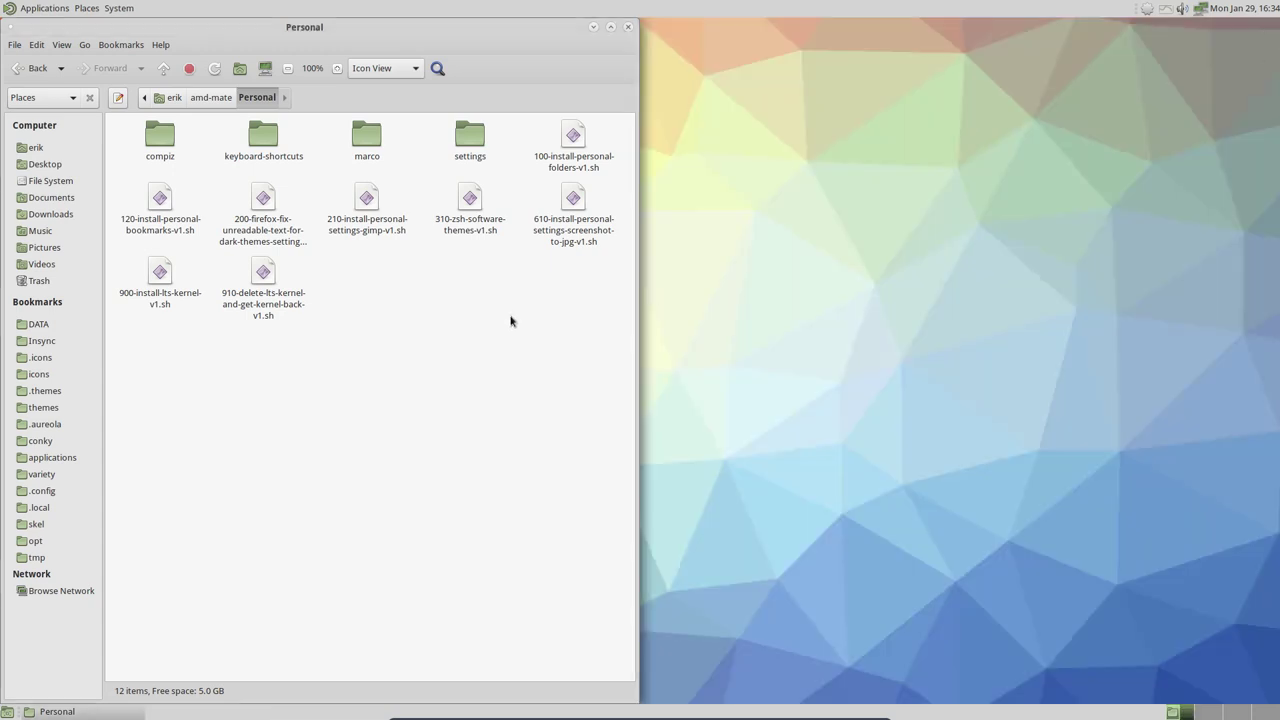
pyautogui.rightClick(511, 320)
pyautogui.click(562, 368)
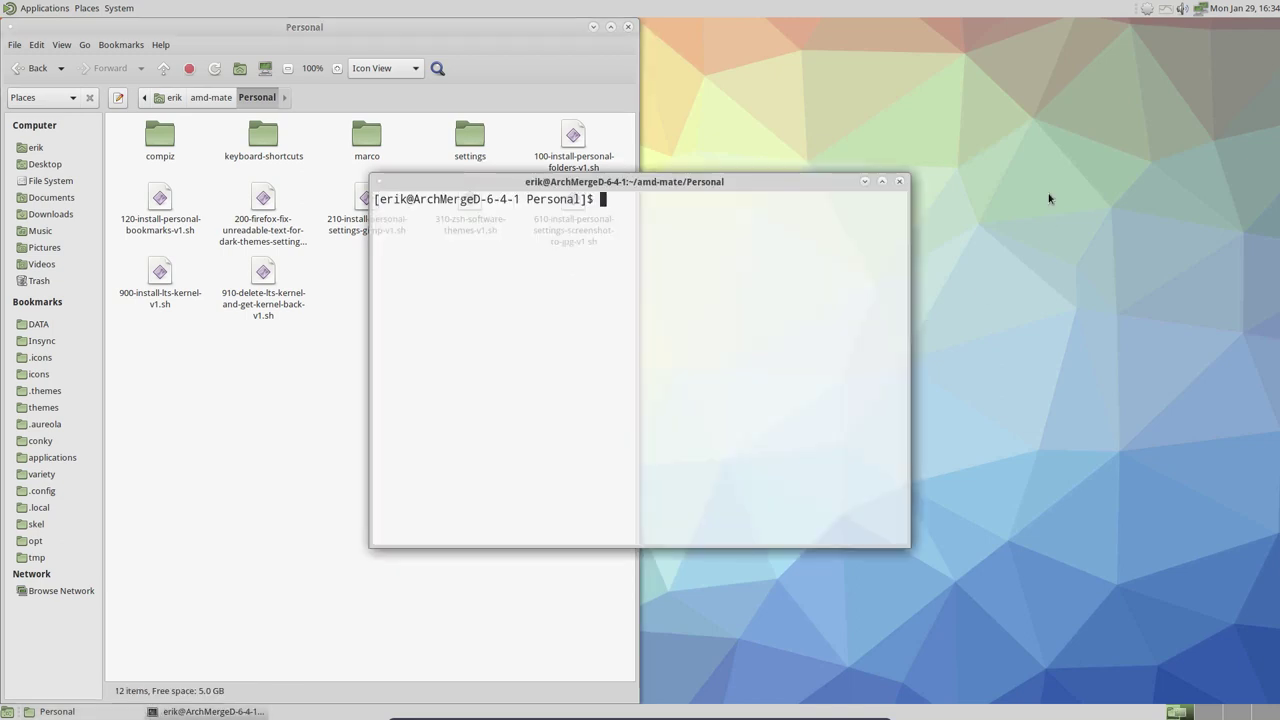
pyautogui.moveTo(860, 190); pyautogui.dragTo(1278, 245)
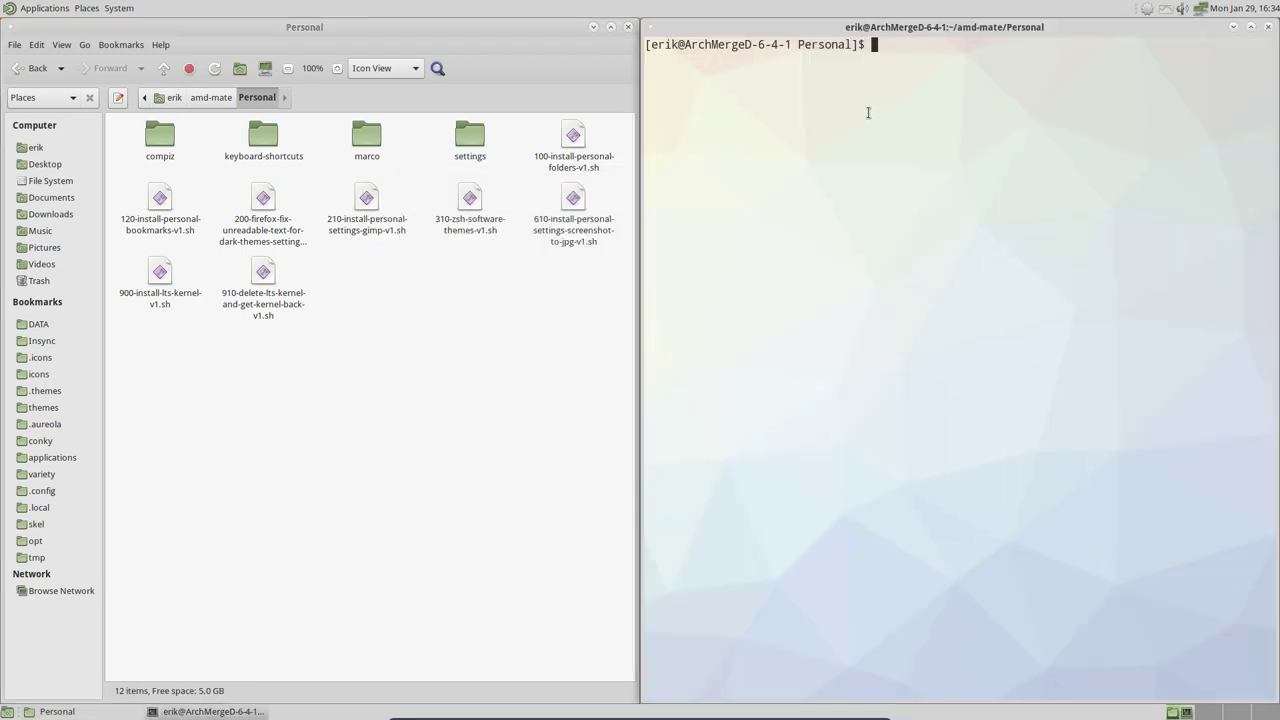
# Run 100-install-personal-folders-v1.sh, completed from ./10.
pyautogui.write('./10')
pyautogui.press('Tab')
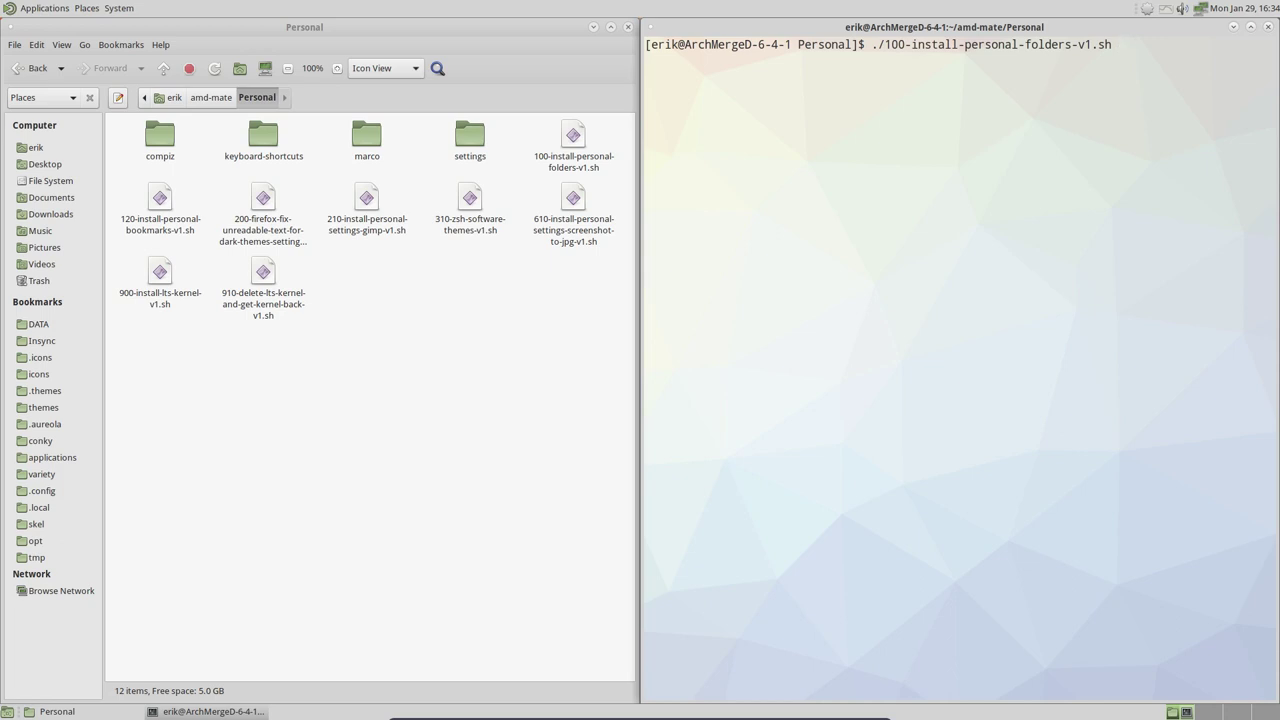
pyautogui.press('Return')
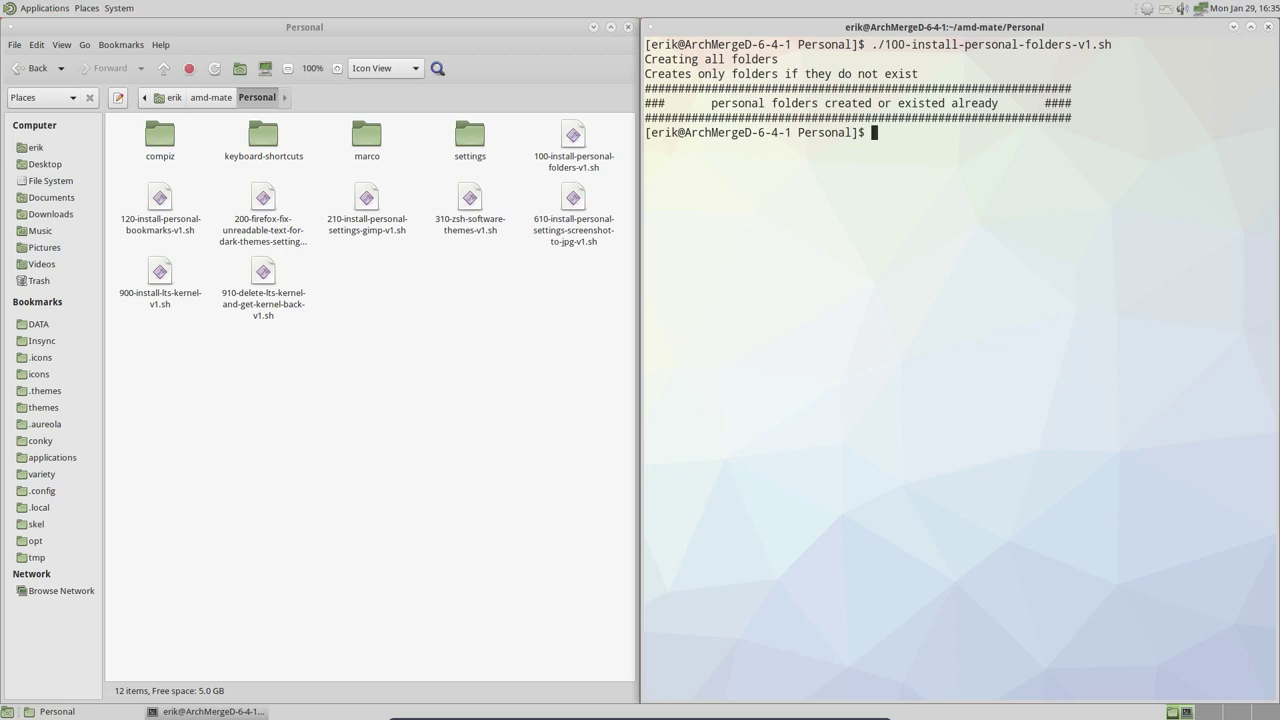
# Run 120-install-personal-bookmarks-v1.sh, completed from ./12, to copy the bookmarks.
pyautogui.write('./12')
pyautogui.press('Tab')
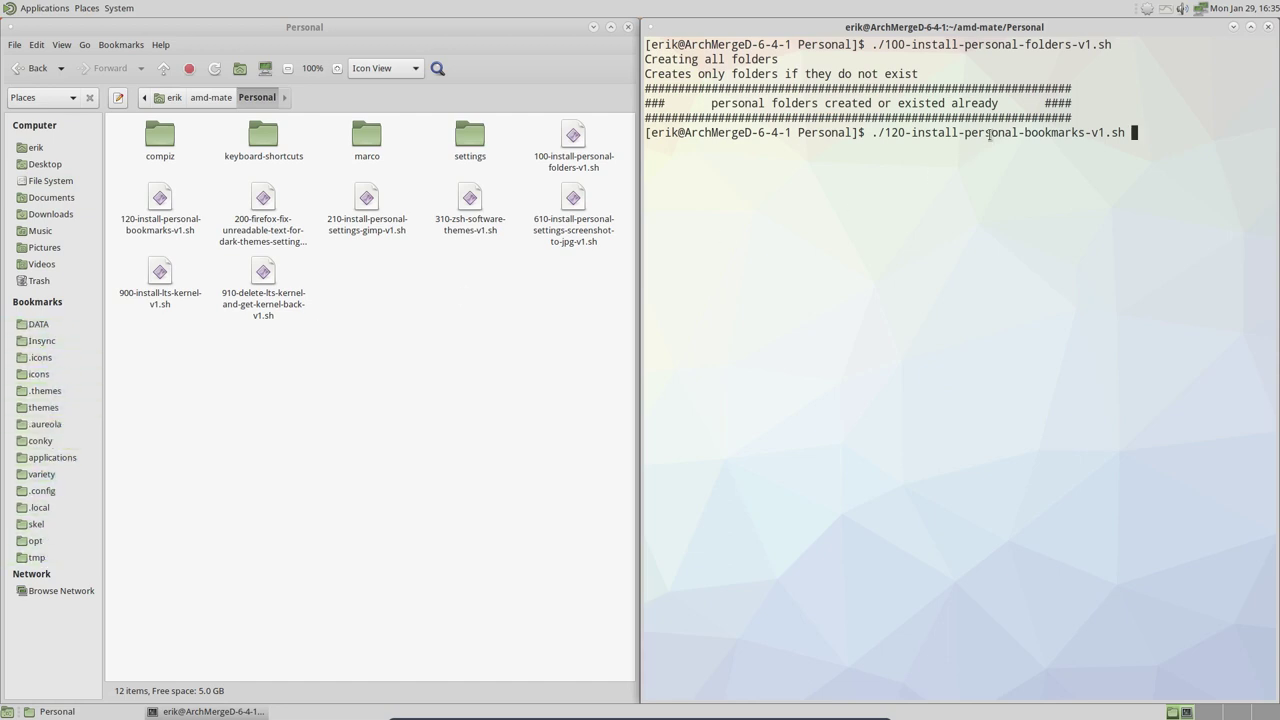
pyautogui.press('Return')
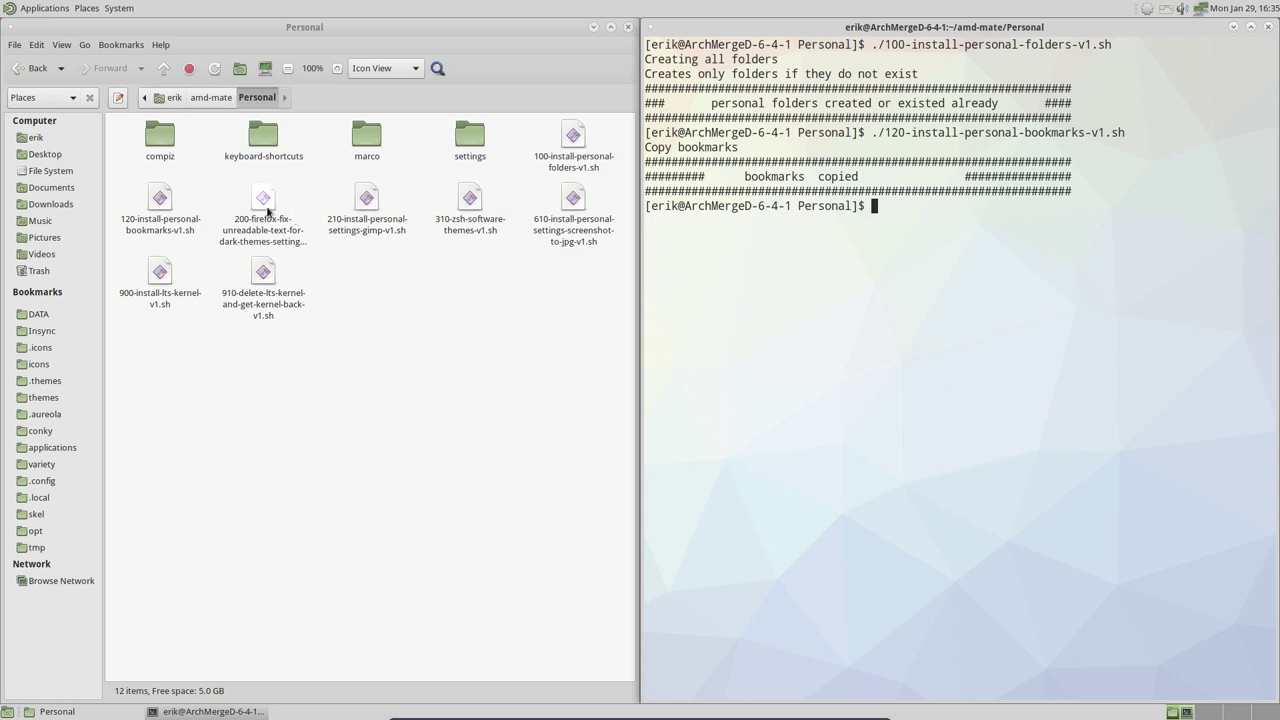
# Launch Firefox from Applications > Internet once, then close it.
pyautogui.click(5, 14)
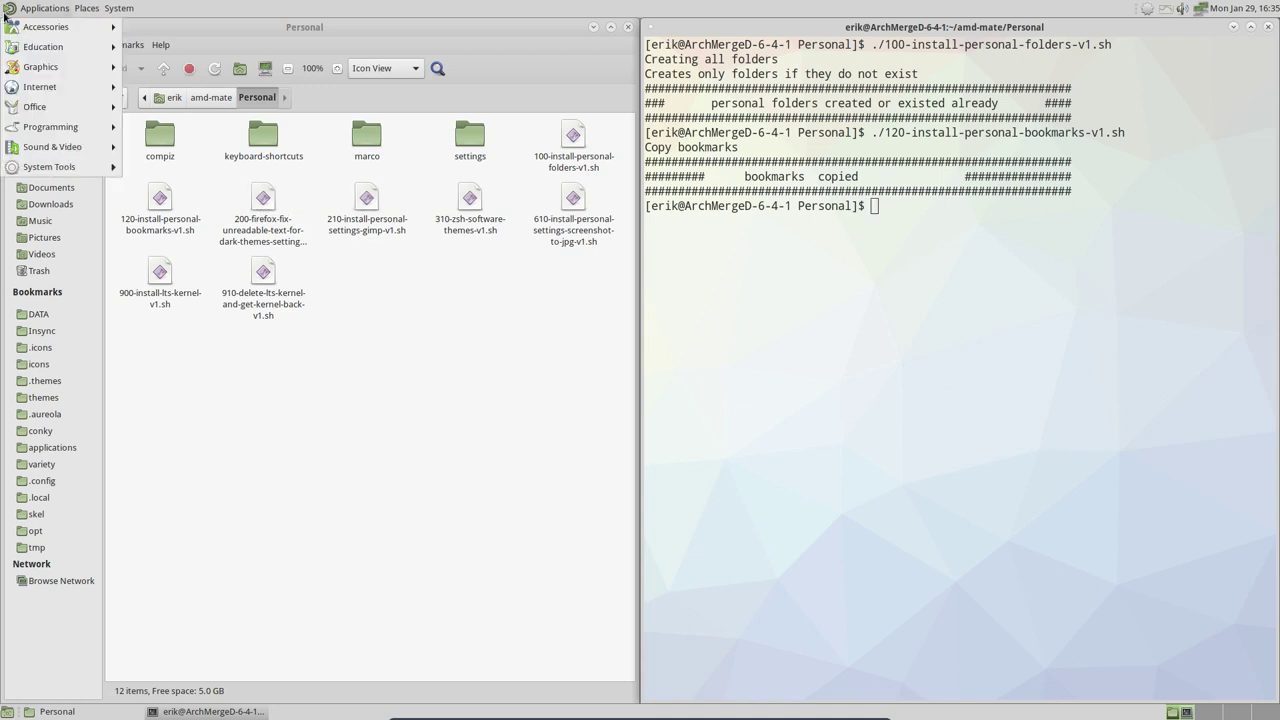
pyautogui.moveTo(66, 88)
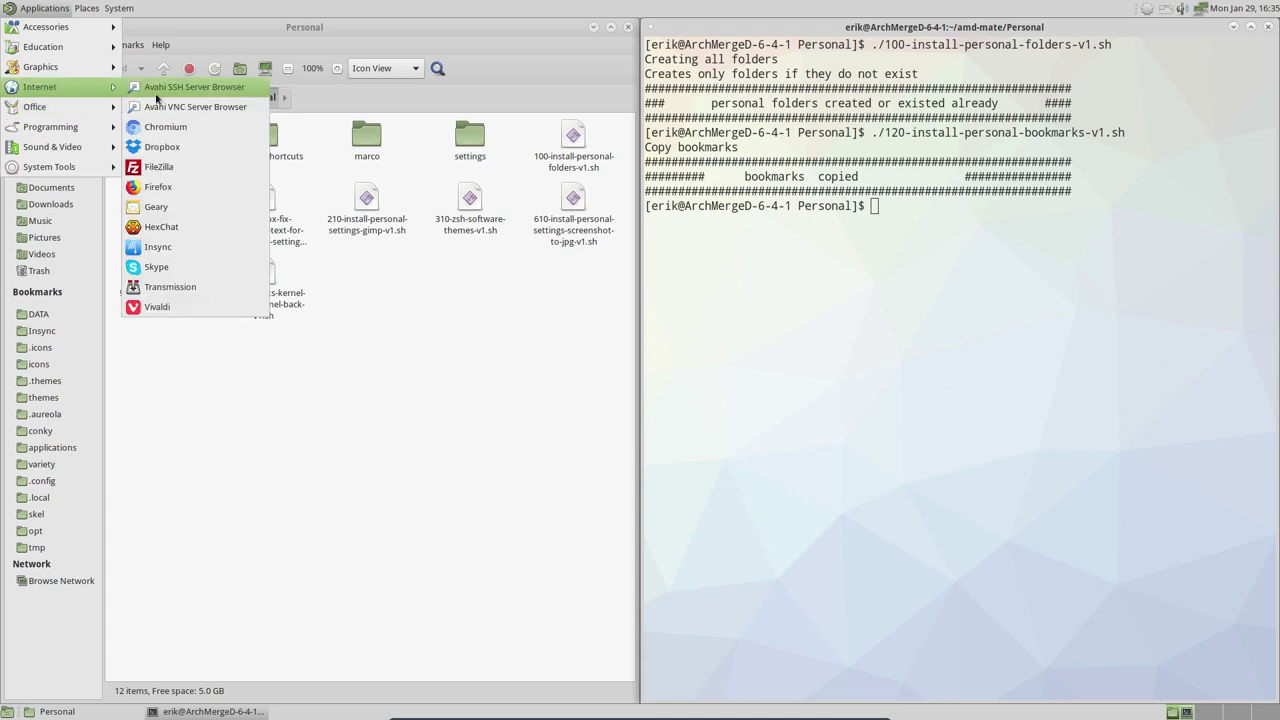
pyautogui.click(158, 187)
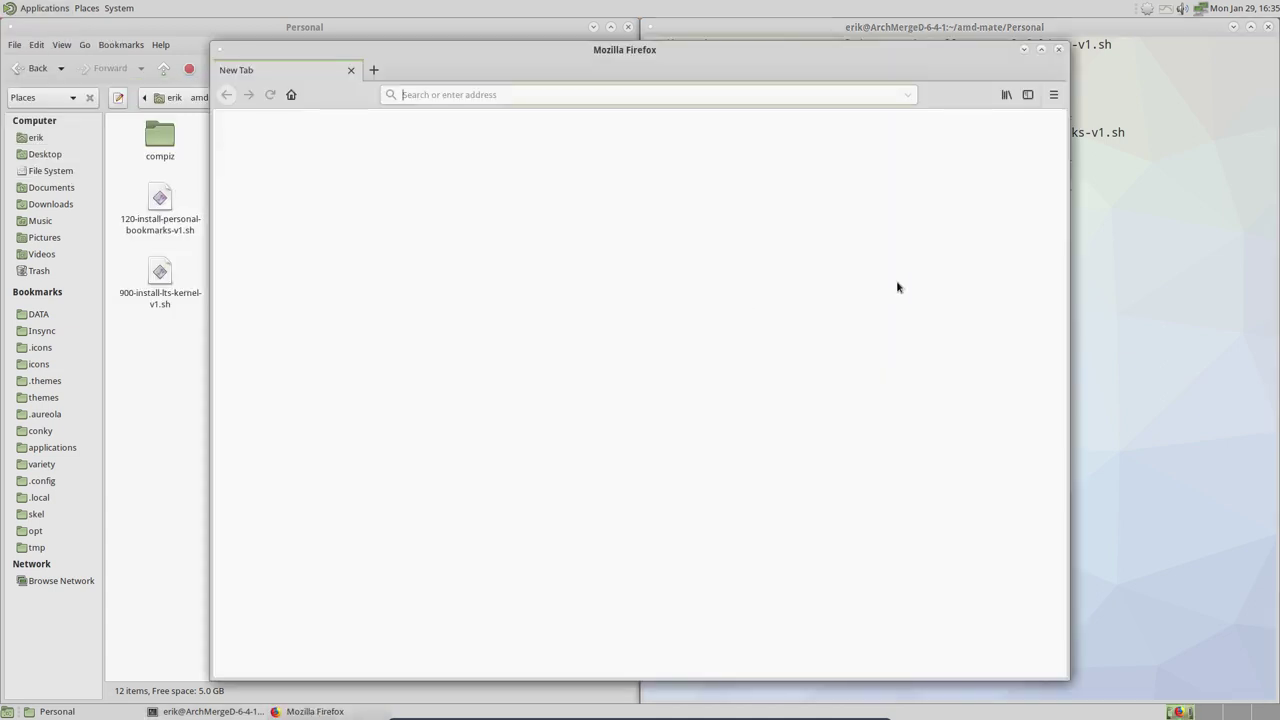
pyautogui.click(1057, 52)
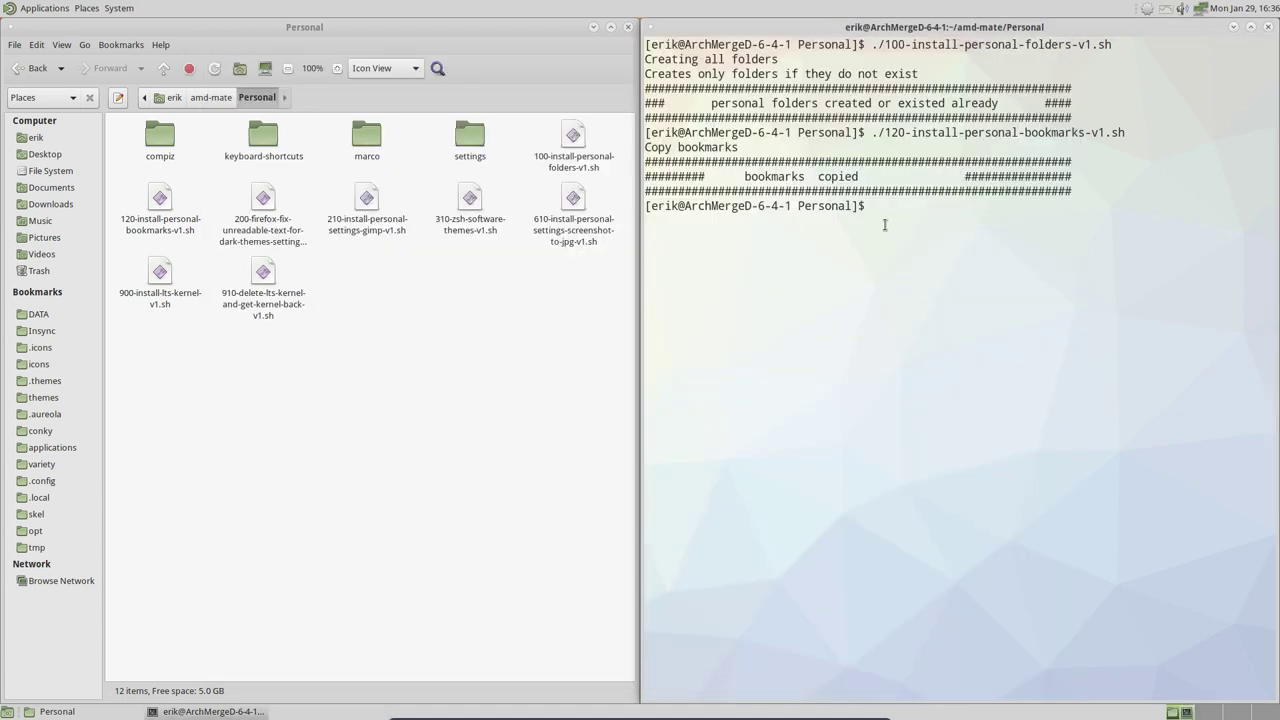
# Run 200-firefox-fix-unreadable-text-for-dark-themes-settings-v1.sh, then complete the GIMP script name at the prompt.
pyautogui.write('./20')
pyautogui.press('Tab')
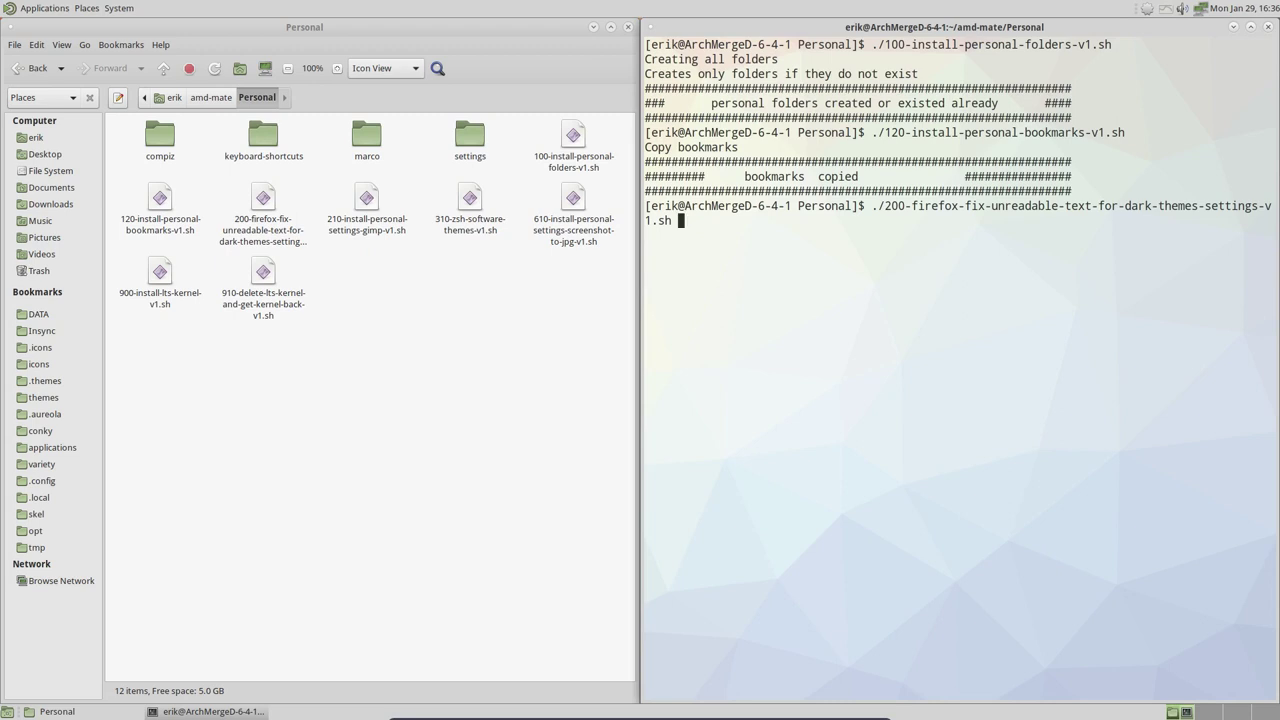
pyautogui.press('Return')
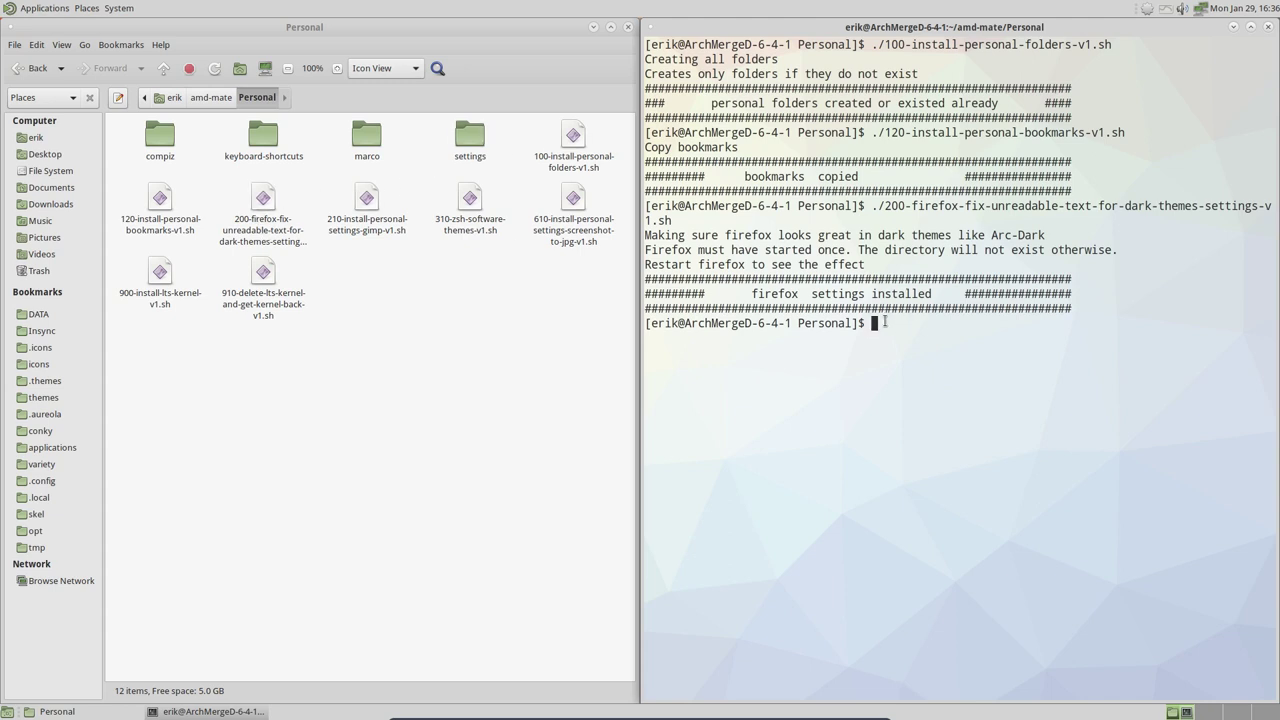
pyautogui.write('./210')
pyautogui.press('Tab')
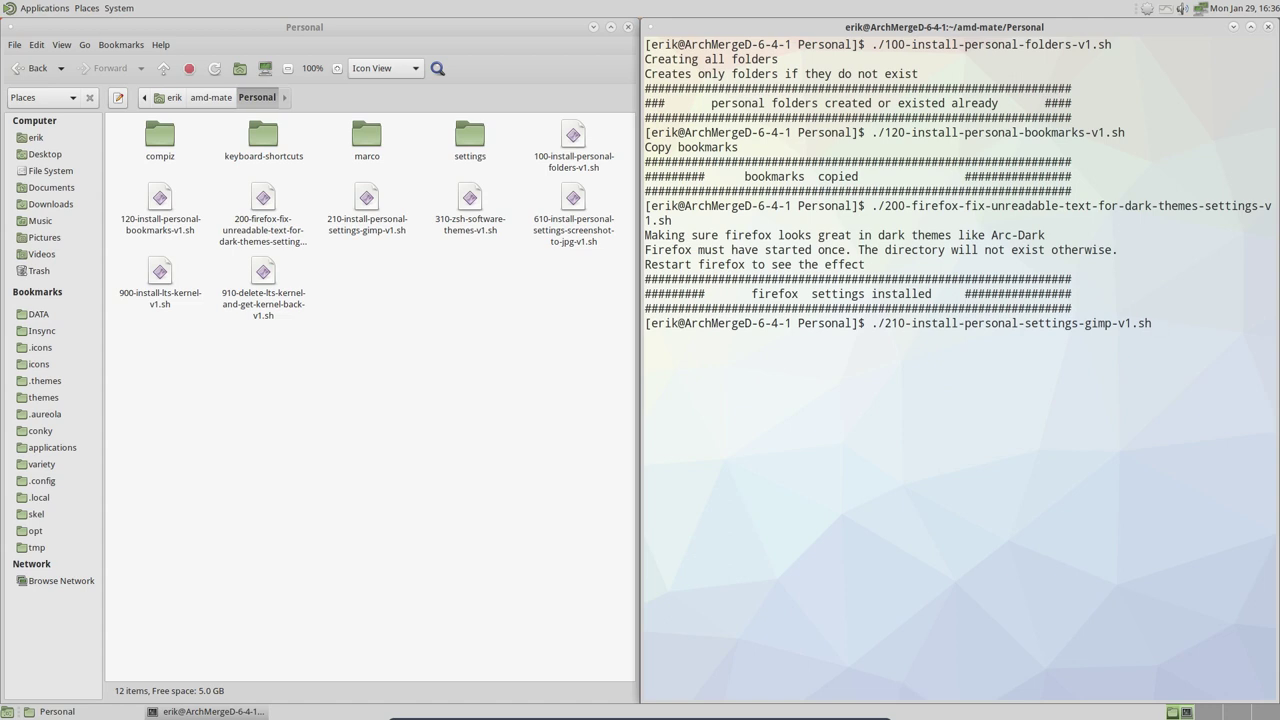
# Run 210-install-personal-settings-gimp-v1.sh to copy the GIMP scripts and themes.
pyautogui.press('Return')
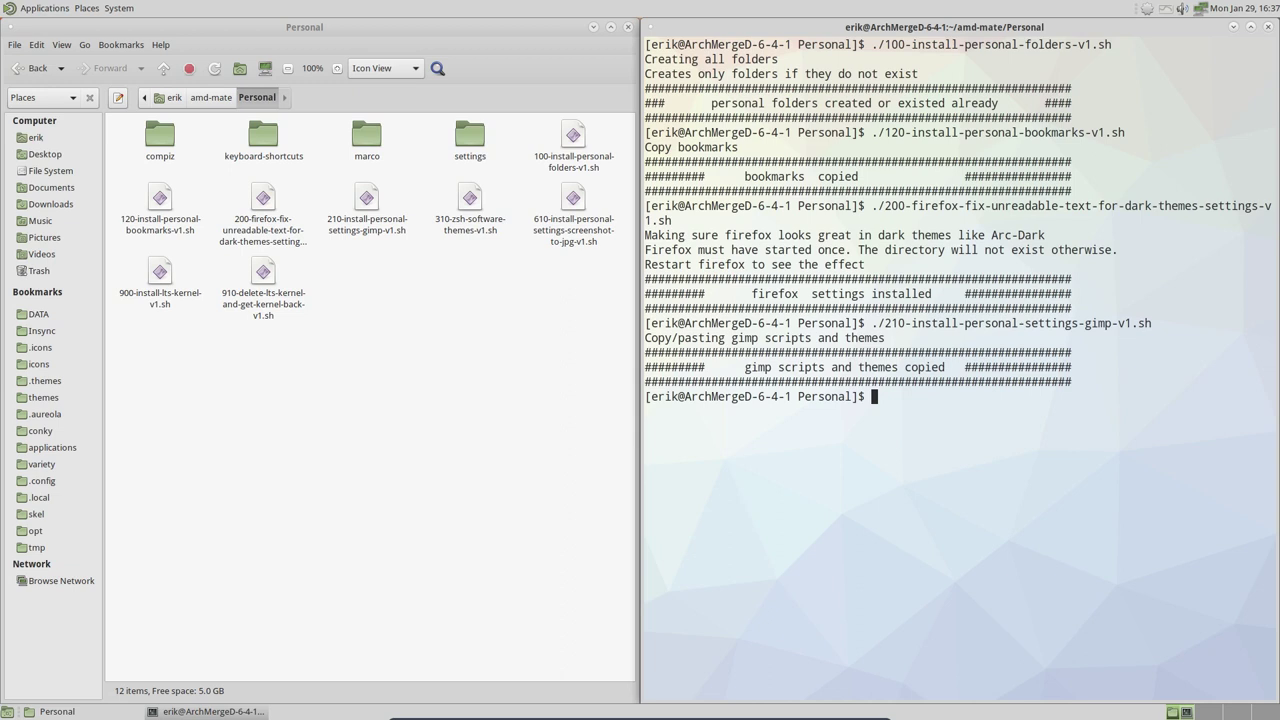
# Run 610-install-personal-settings-screenshot-to-jpg-v1.sh, completed from ./6.
pyautogui.write('./6')
pyautogui.press('Tab')
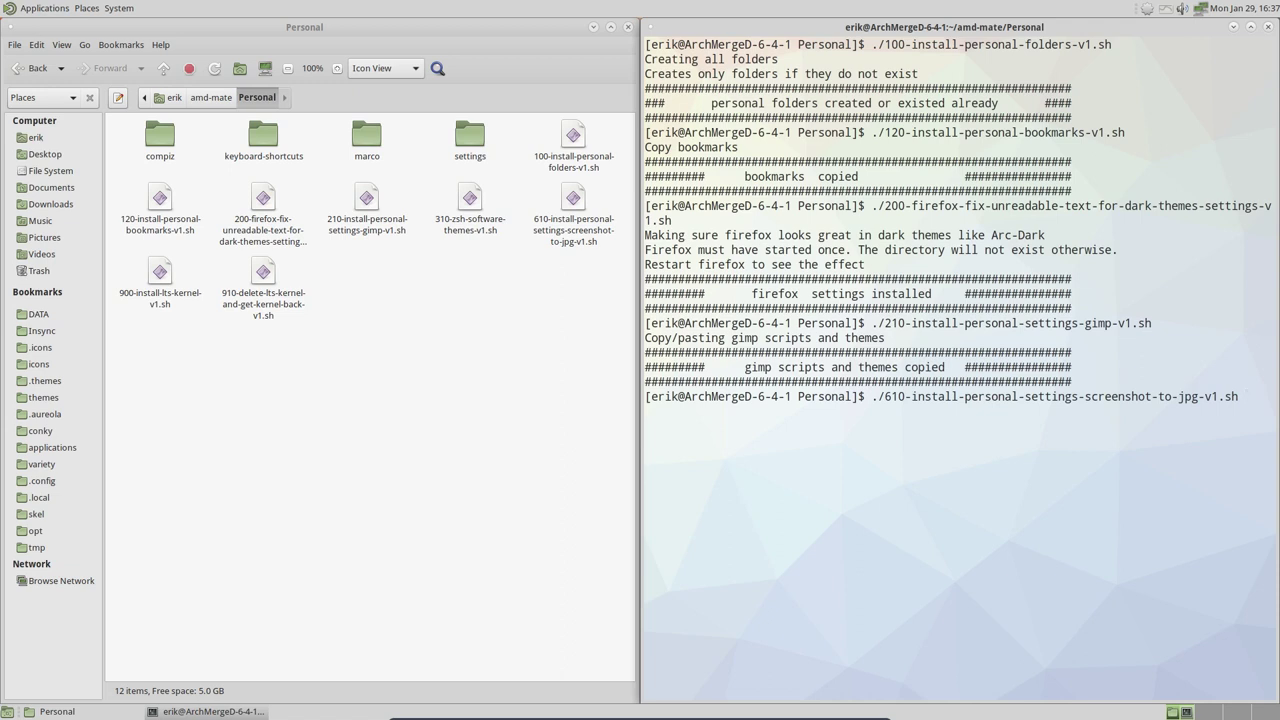
pyautogui.press('Return')
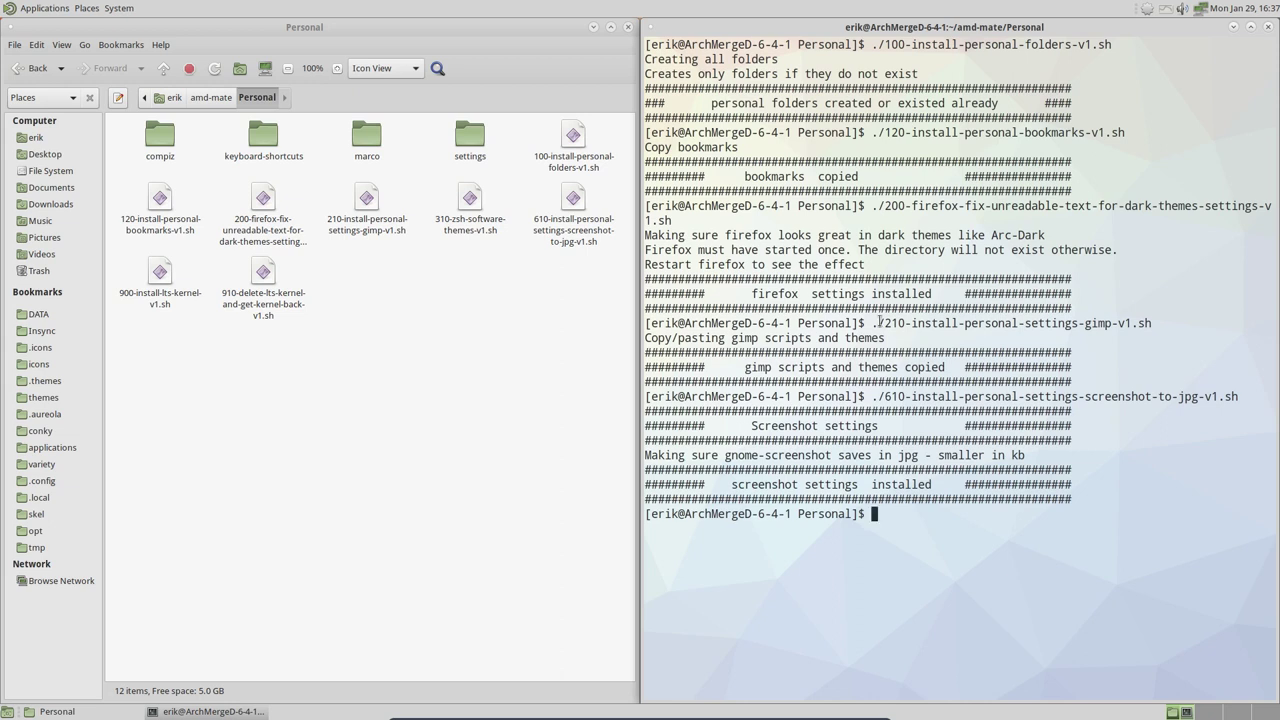
# Run neofetch in a new Personal-folder terminal and confirm kernel 4.14.15-1-ARCH.
pyautogui.moveTo(126, 350); pyautogui.dragTo(310, 266)
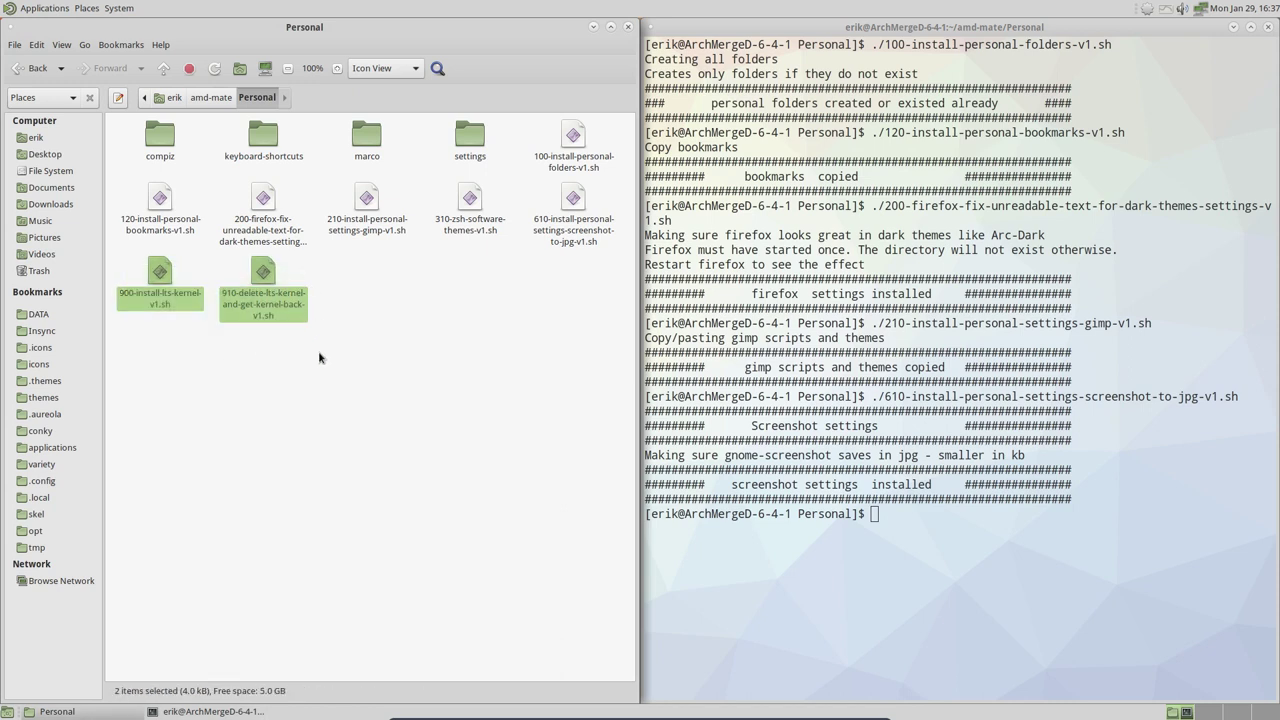
pyautogui.click(209, 357)
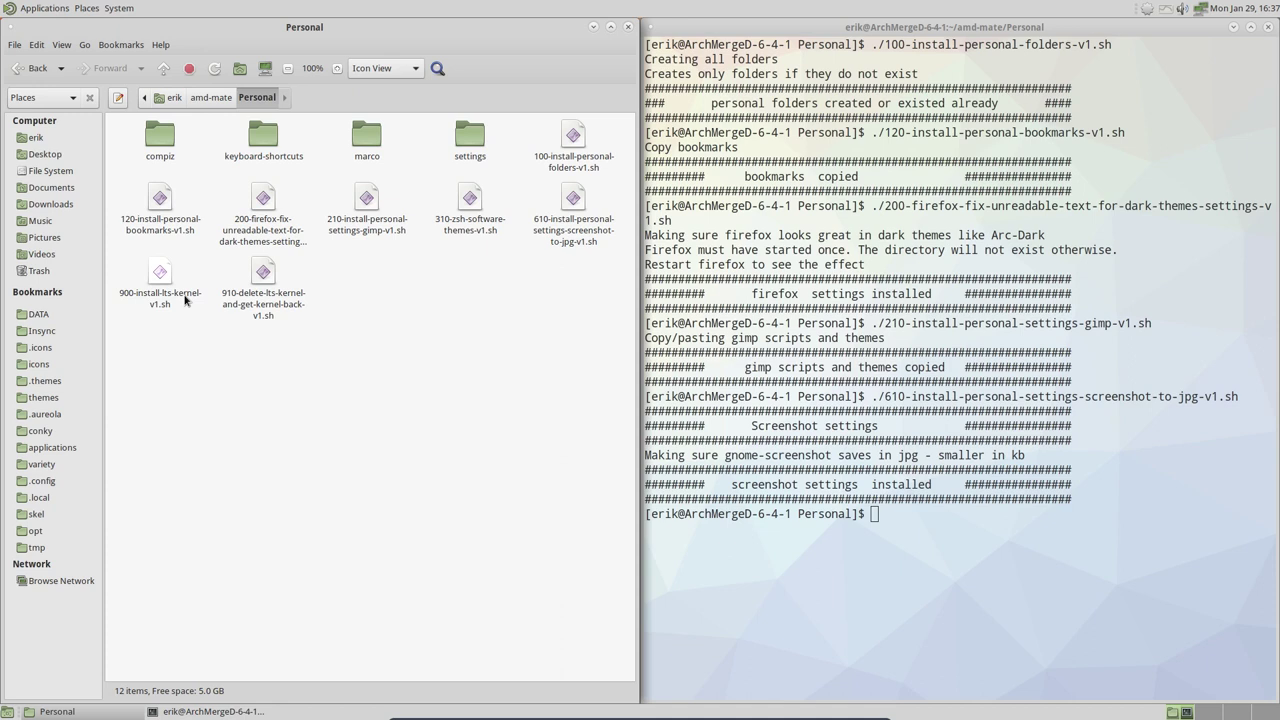
pyautogui.rightClick(393, 256)
pyautogui.click(452, 304)
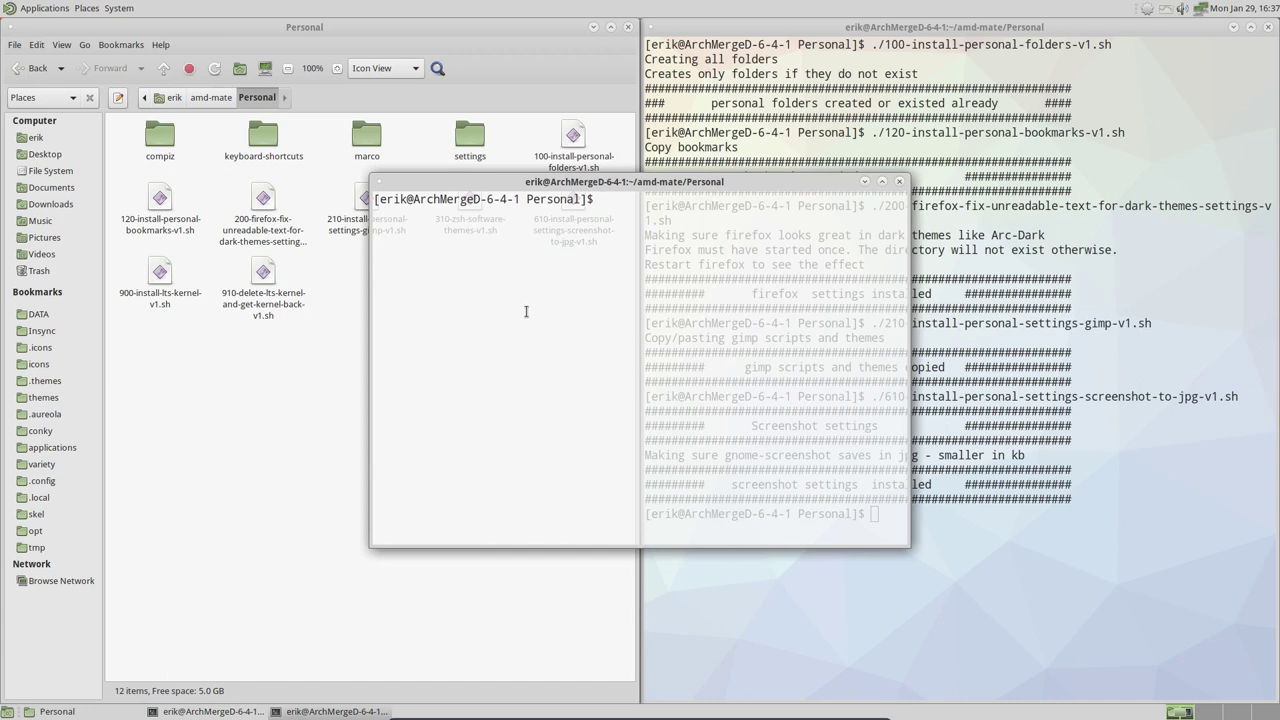
pyautogui.write('neofetch')
pyautogui.press('Return')
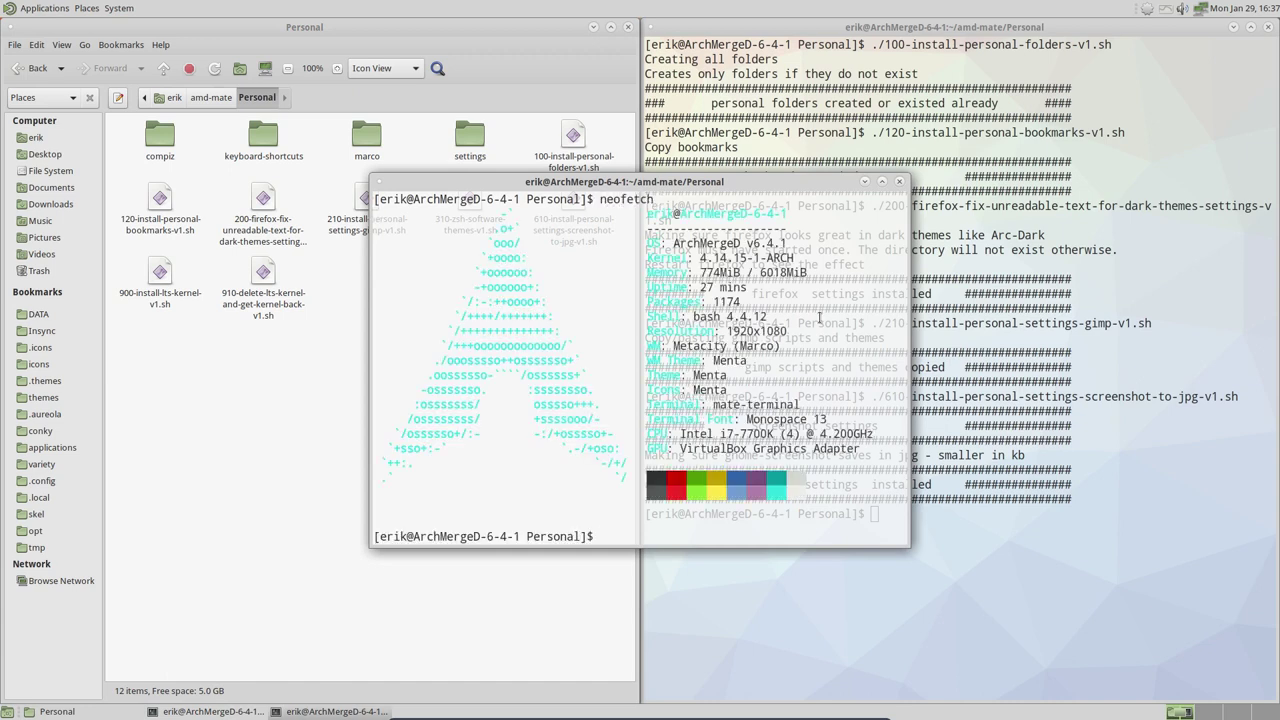
pyautogui.moveTo(783, 187); pyautogui.dragTo(496, 278)
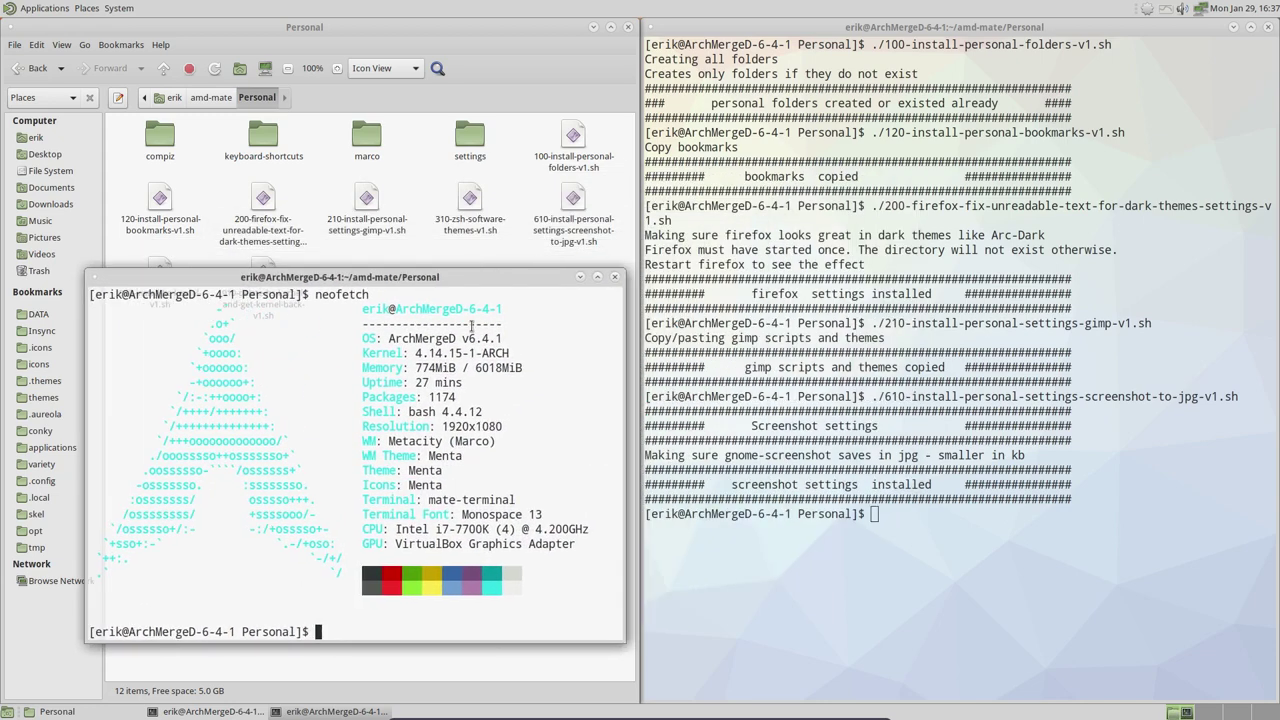
pyautogui.moveTo(415, 354); pyautogui.dragTo(510, 354)
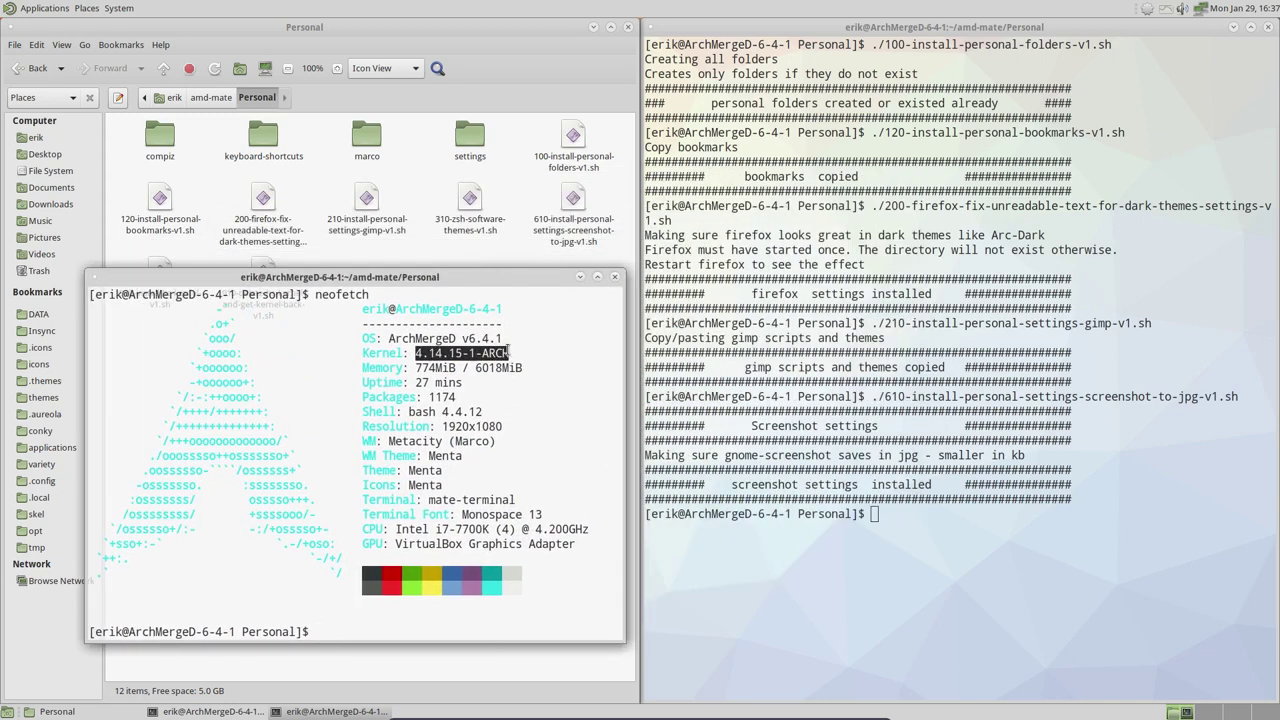
# Close the neofetch and main terminal windows, leaving no files selected in Caja.
pyautogui.click(614, 277)
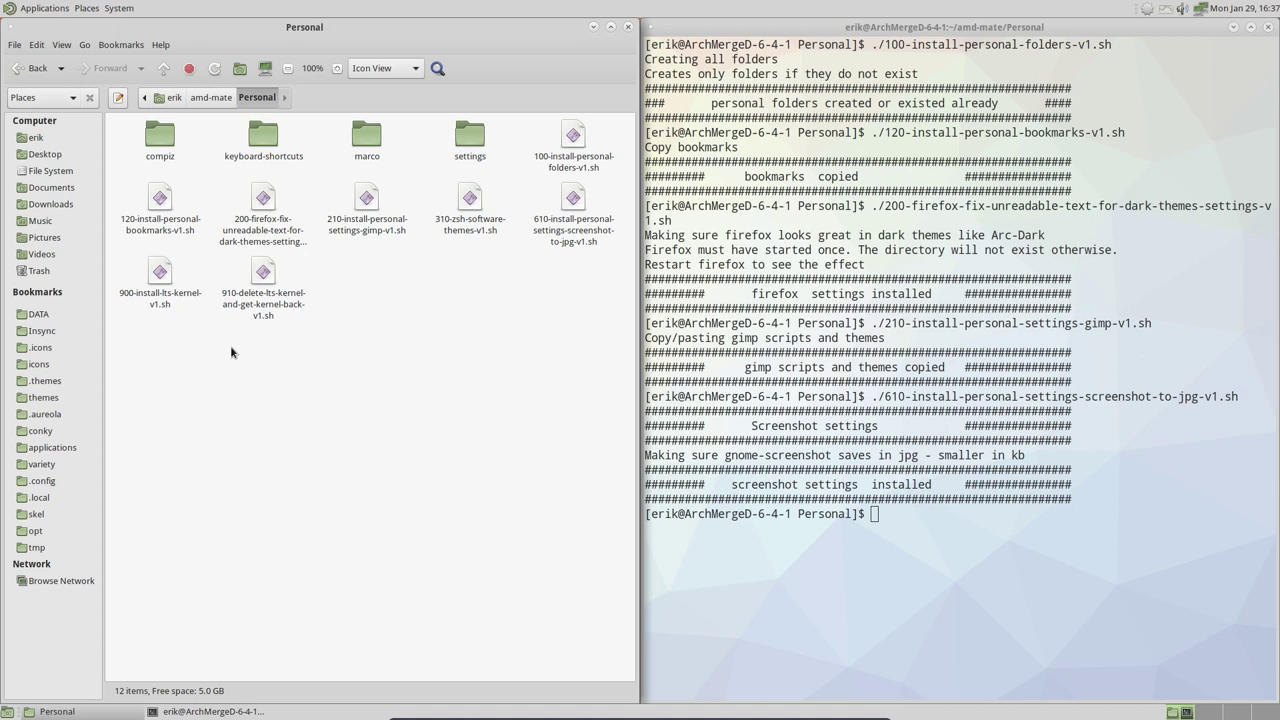
pyautogui.click(153, 302)
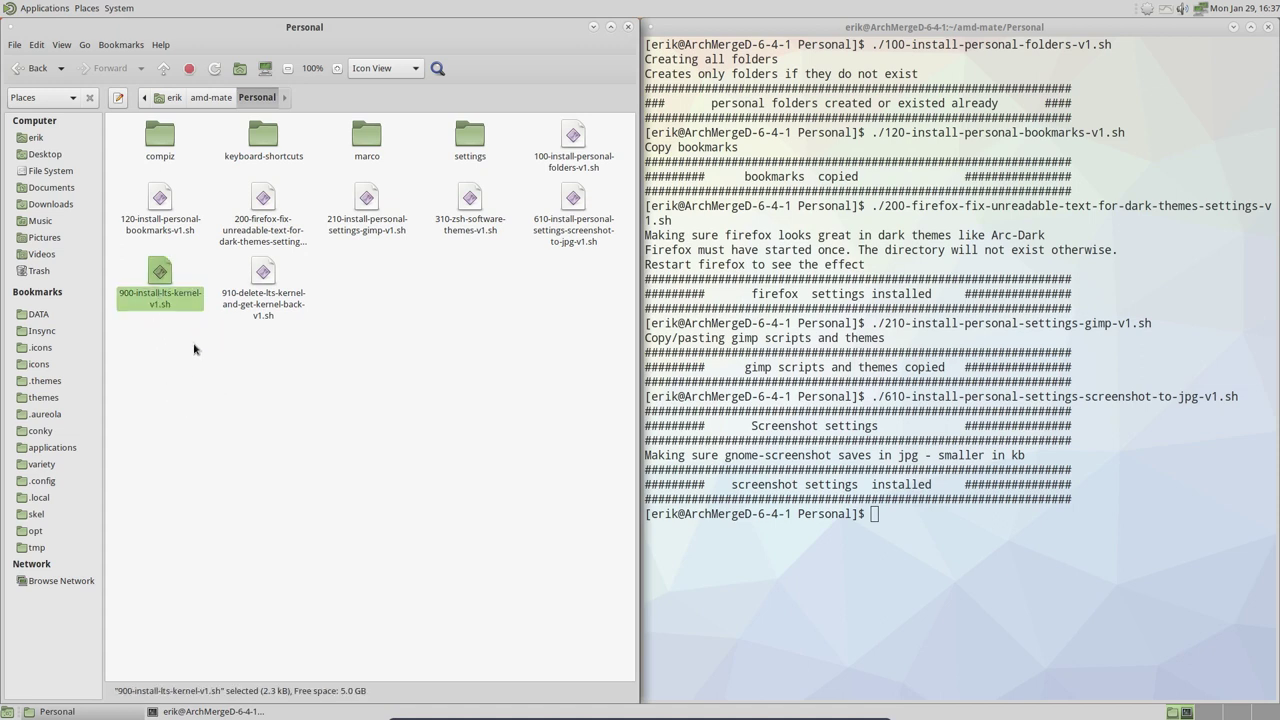
pyautogui.click(274, 292)
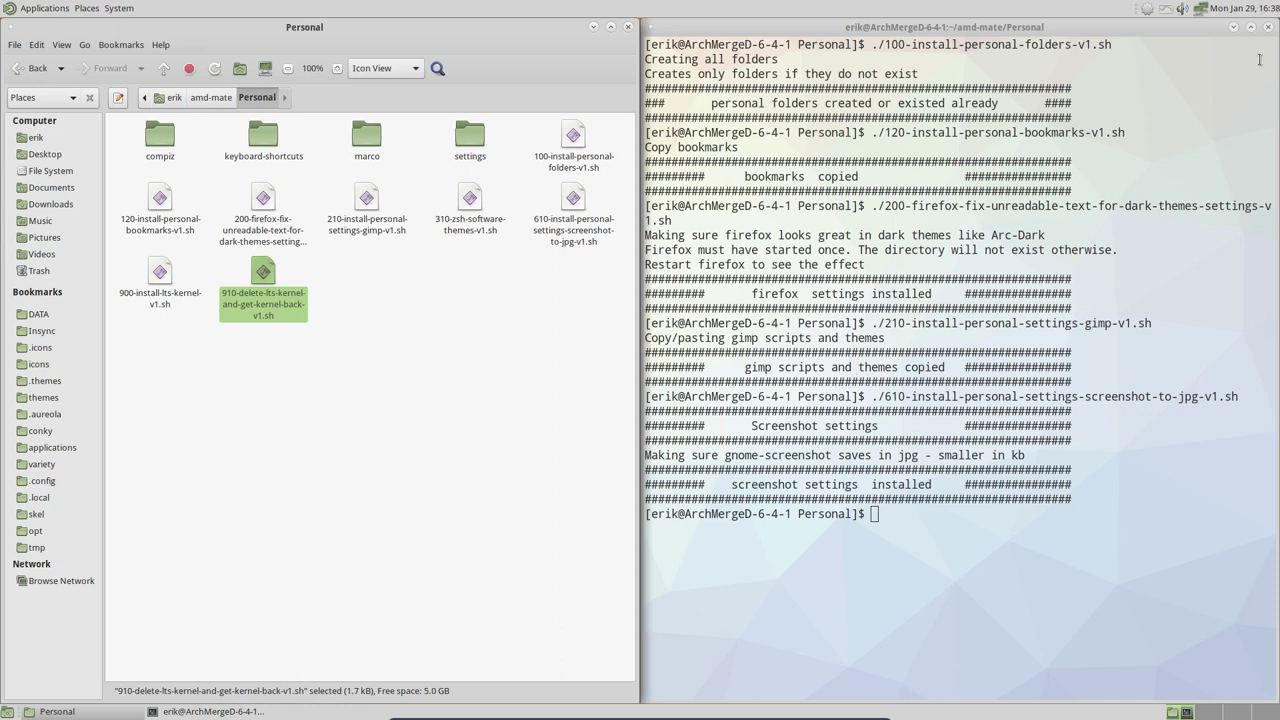
pyautogui.click(1268, 27)
pyautogui.click(468, 341)
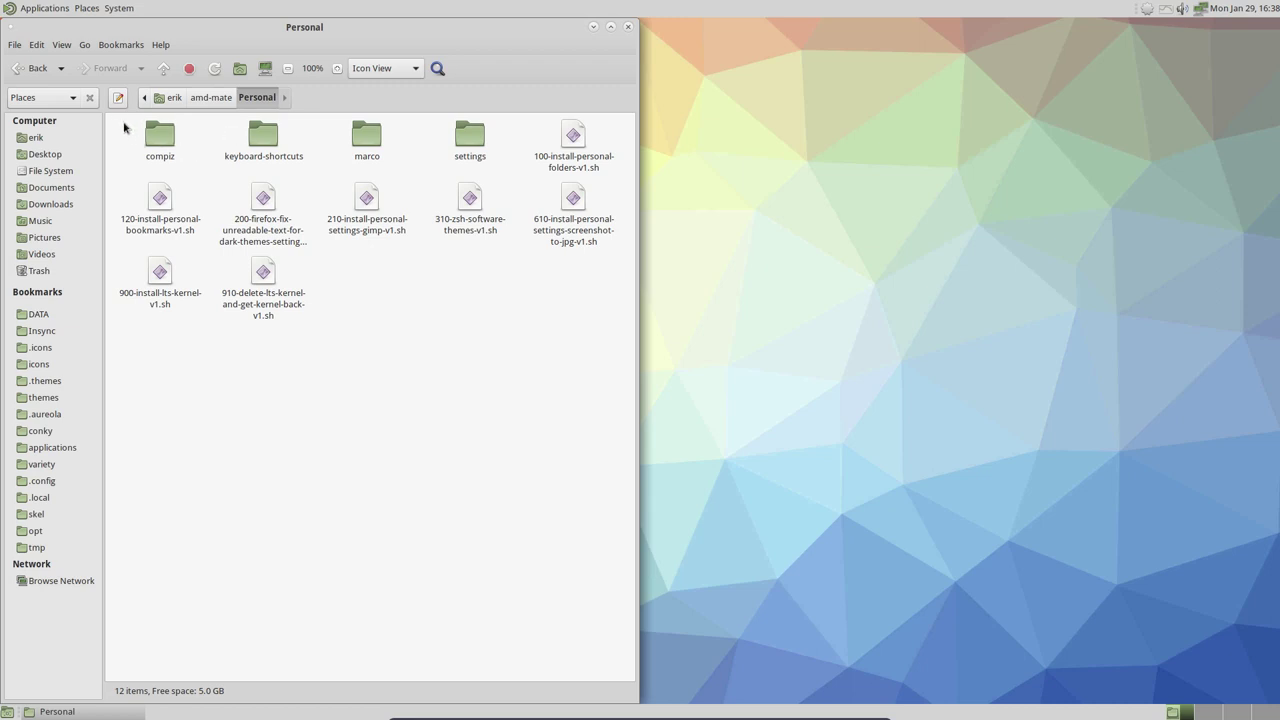
# Open the marco folder in Personal and move its window to the screen centre.
pyautogui.moveTo(124, 126); pyautogui.dragTo(408, 166)
pyautogui.click(391, 257)
pyautogui.doubleClick(366, 140)
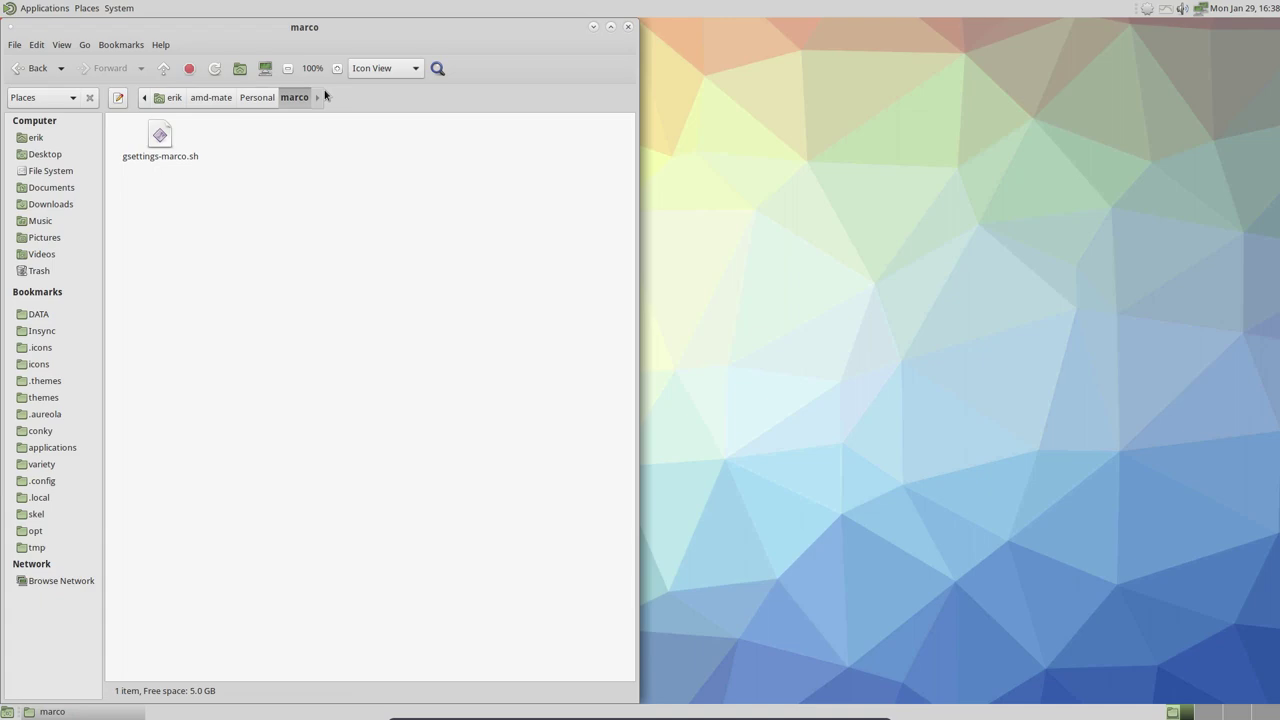
pyautogui.moveTo(310, 30); pyautogui.dragTo(765, 28)
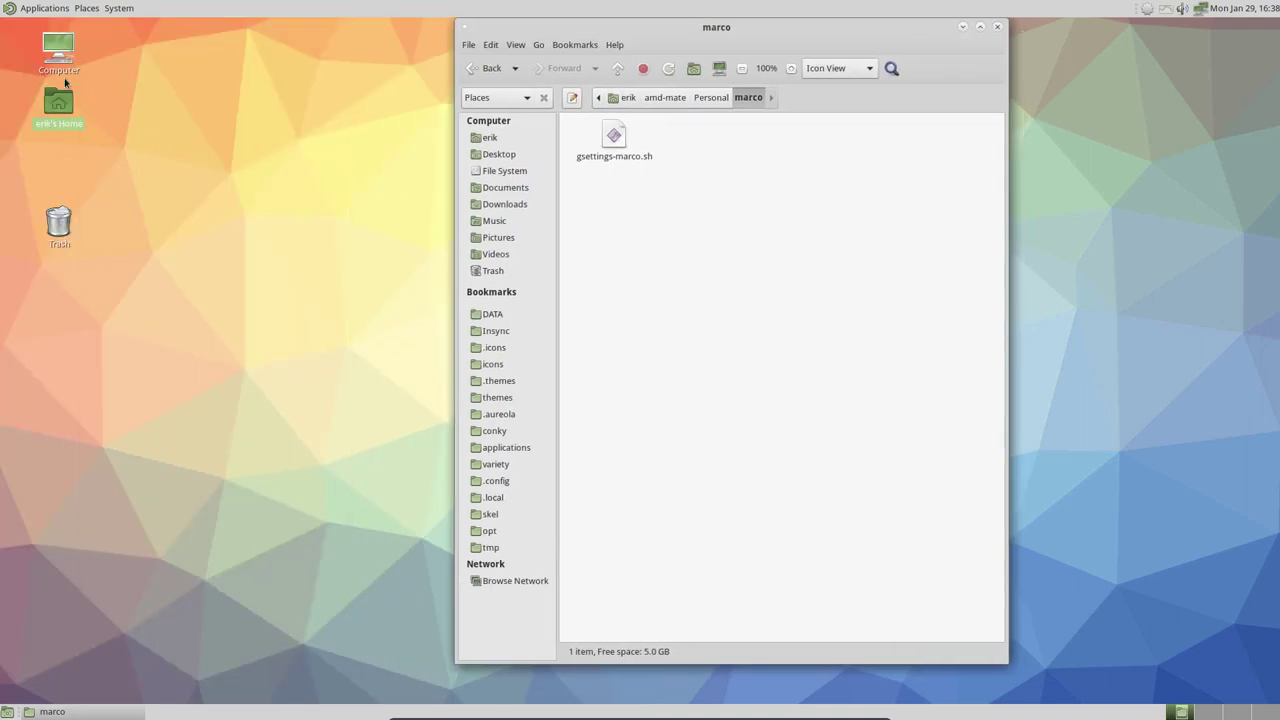
# Display gsettings-marco.sh in Sublime Text to review it, then close the editor.
pyautogui.doubleClick(608, 137)
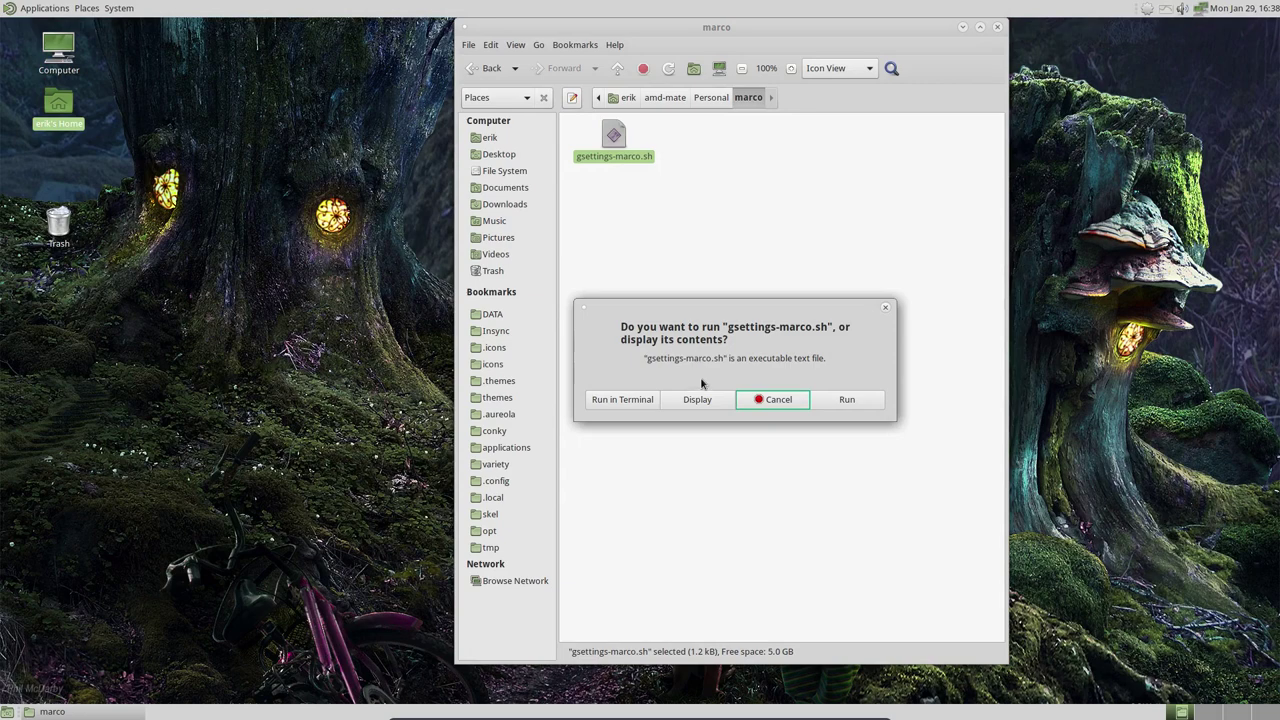
pyautogui.click(698, 399)
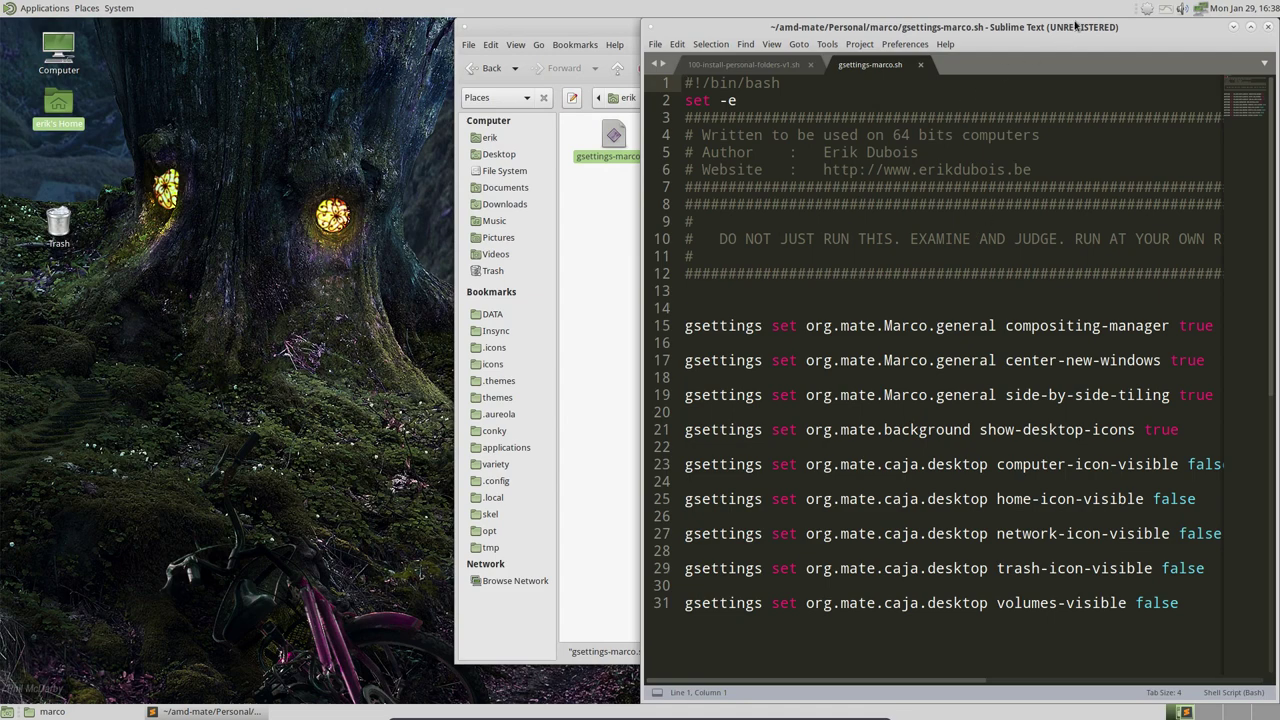
pyautogui.moveTo(1075, 25); pyautogui.dragTo(600, 80)
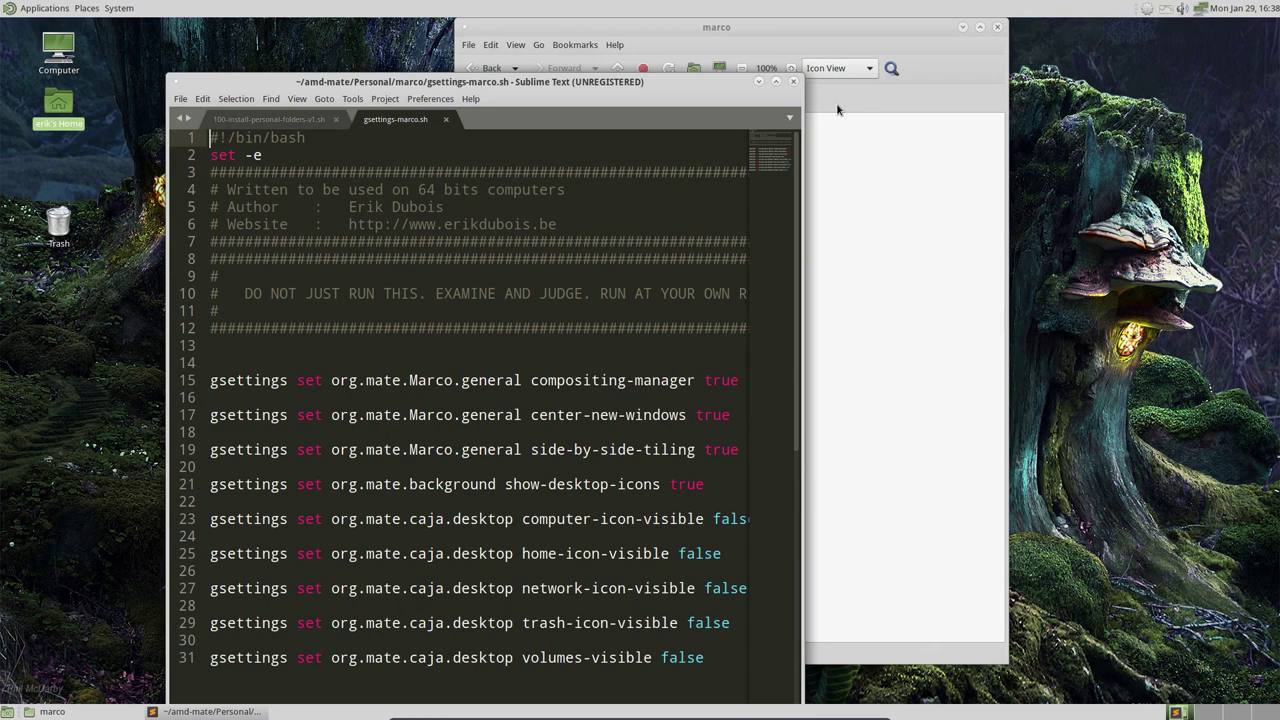
pyautogui.click(793, 81)
# Run ./gsettings-marco.sh from a terminal opened in the marco folder.
pyautogui.rightClick(698, 190)
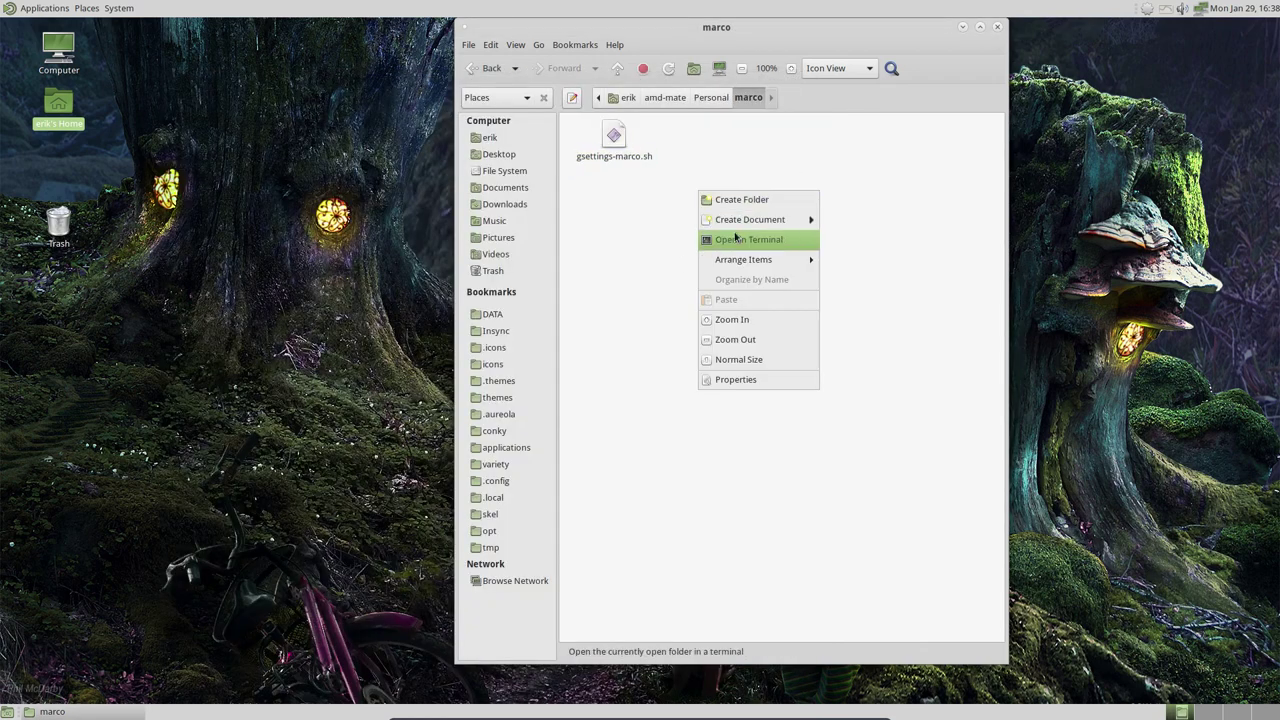
pyautogui.click(736, 239)
pyautogui.write('./g')
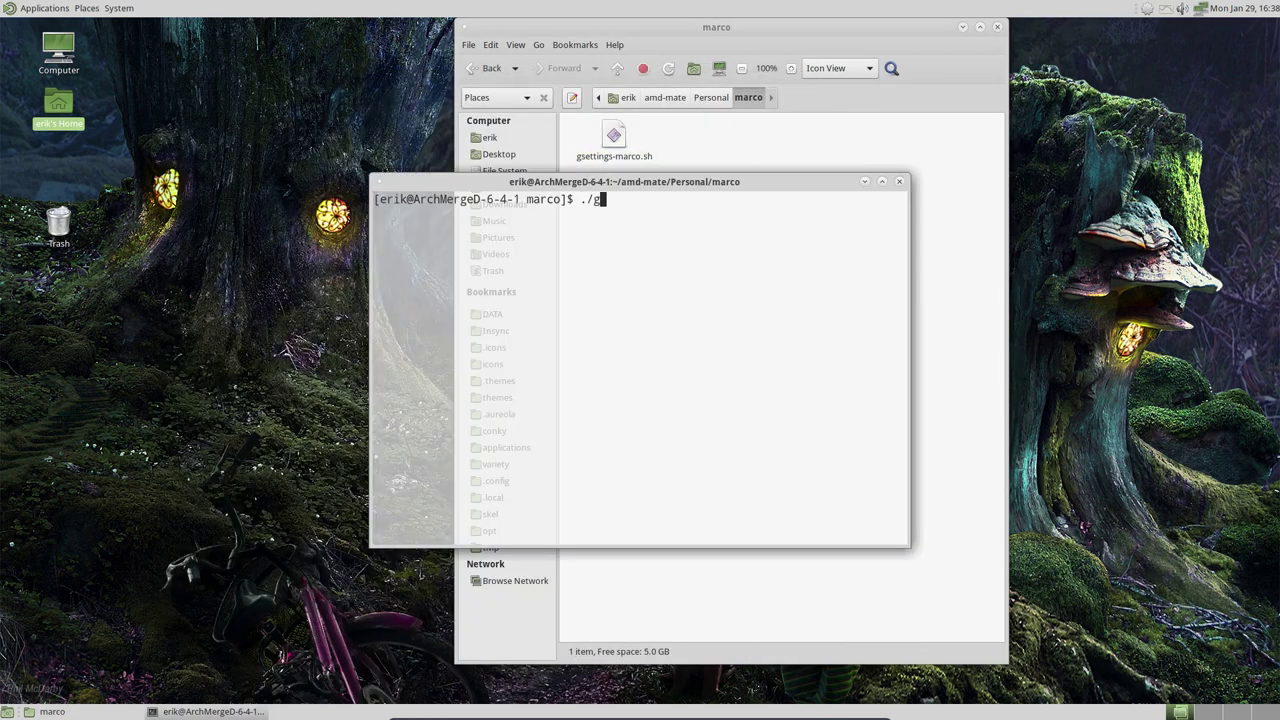
pyautogui.press('Tab')
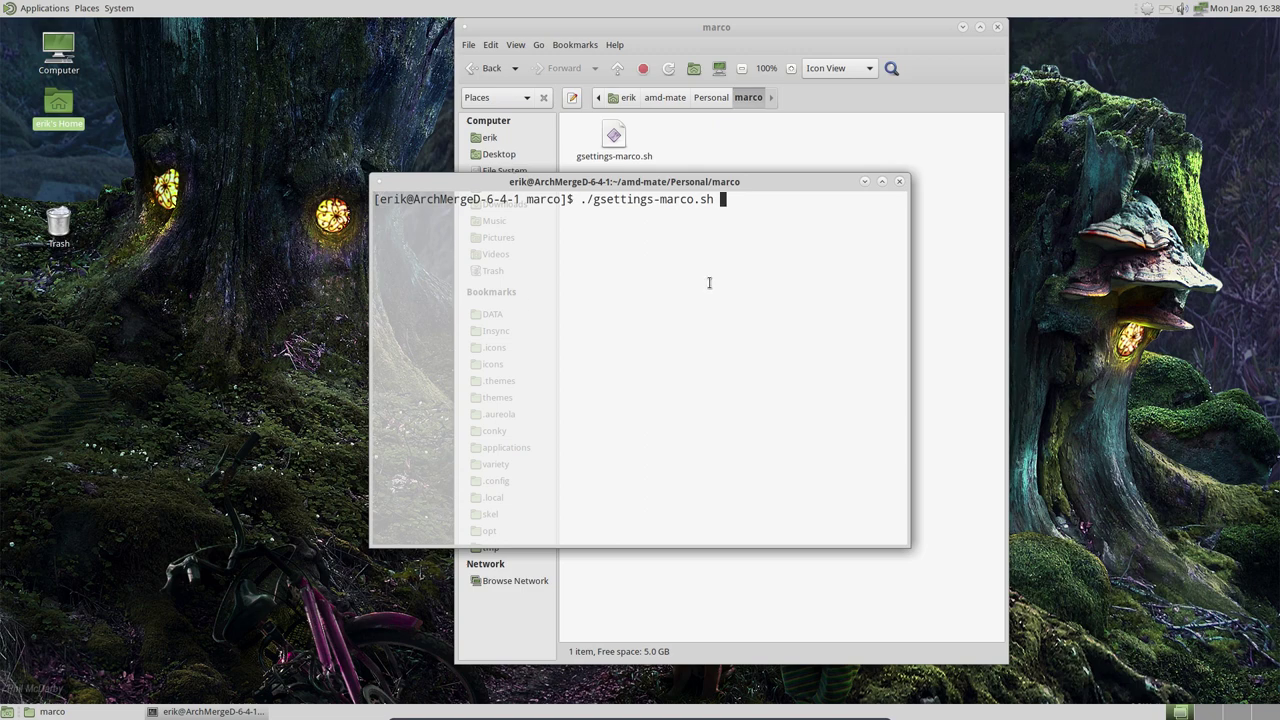
pyautogui.press('Return')
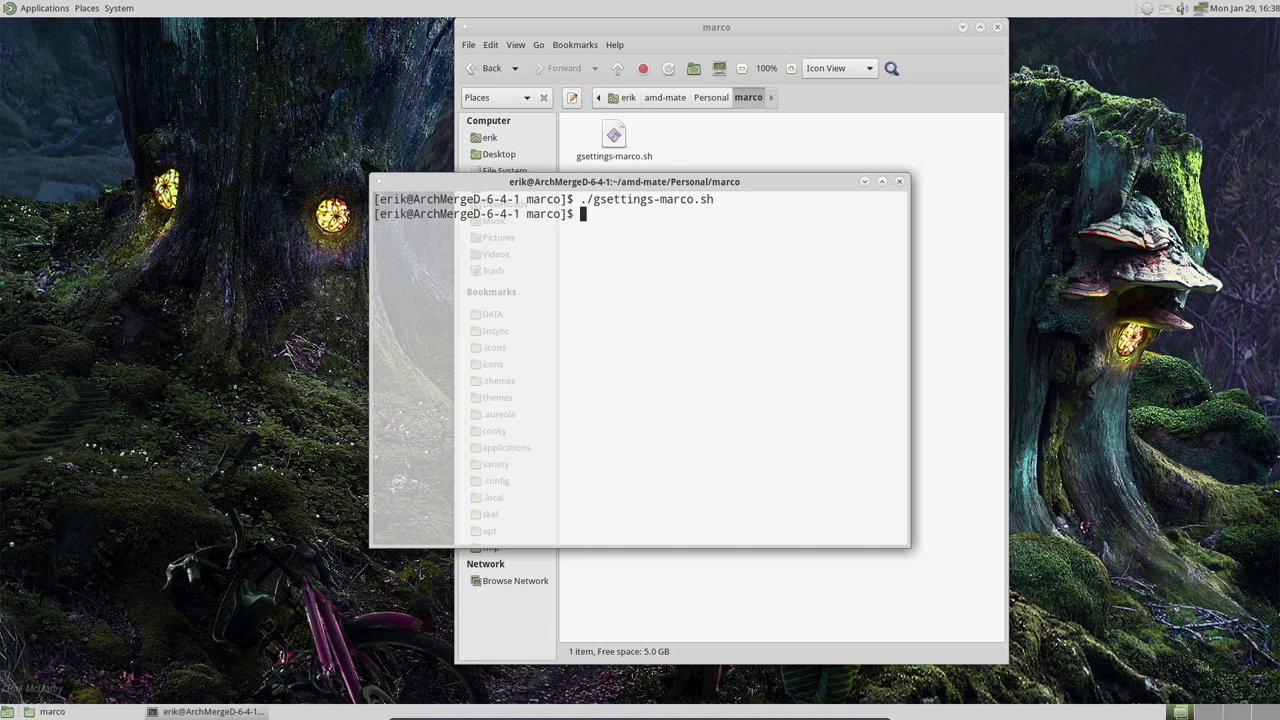
# Close the terminal and open the keyboard-shortcuts folder inside Personal.
pyautogui.click(899, 181)
pyautogui.click(711, 98)
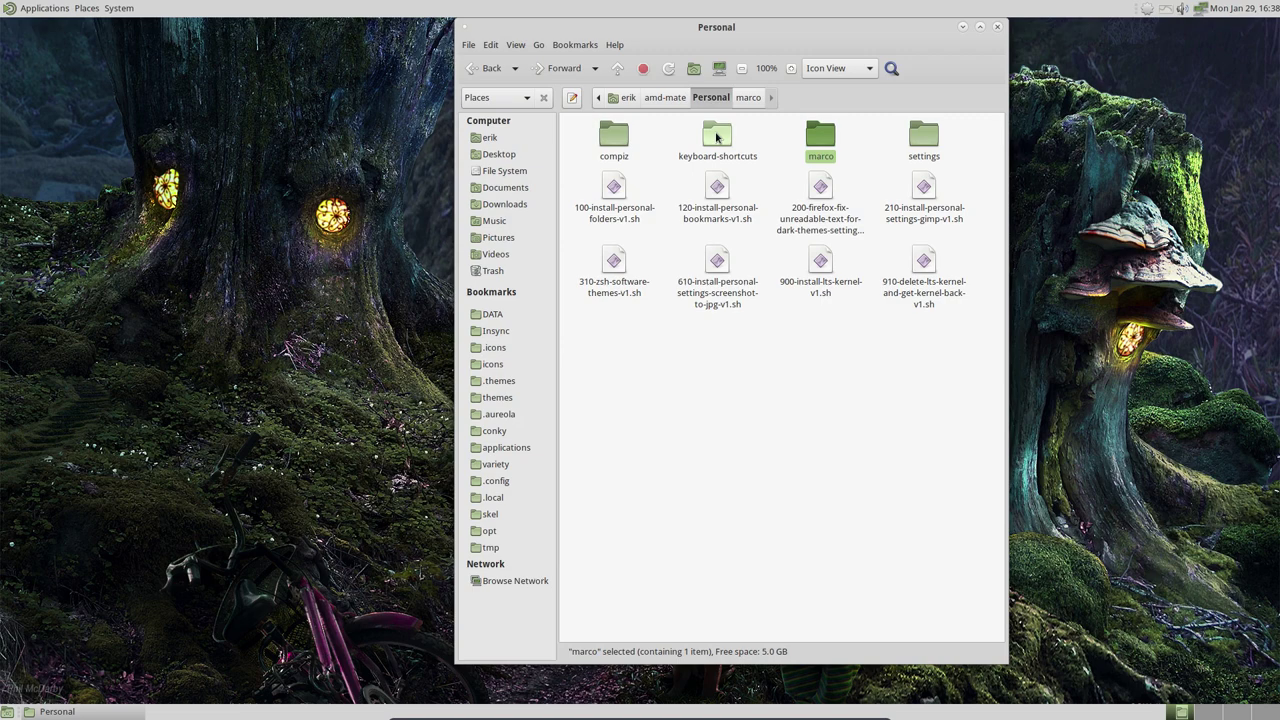
pyautogui.doubleClick(717, 142)
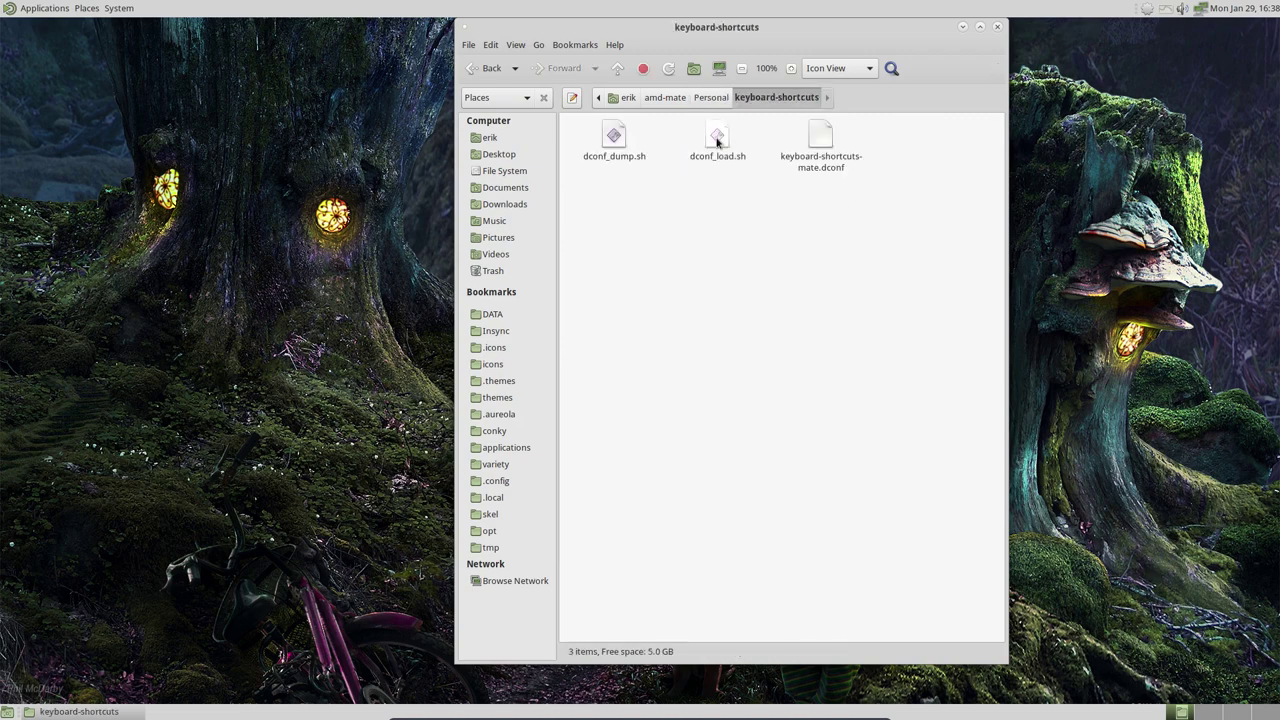
pyautogui.click(355, 238)
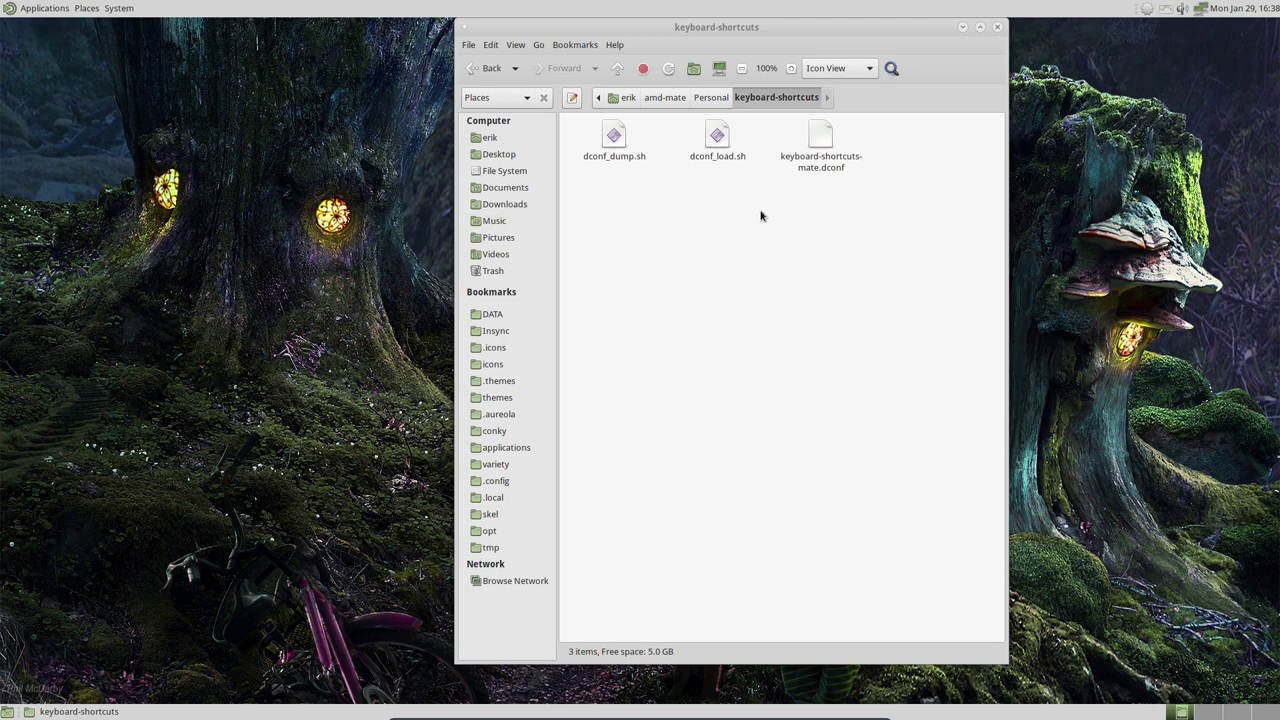
# Open keyboard-shortcuts-mate.dconf in Sublime Text for review.
pyautogui.click(617, 141)
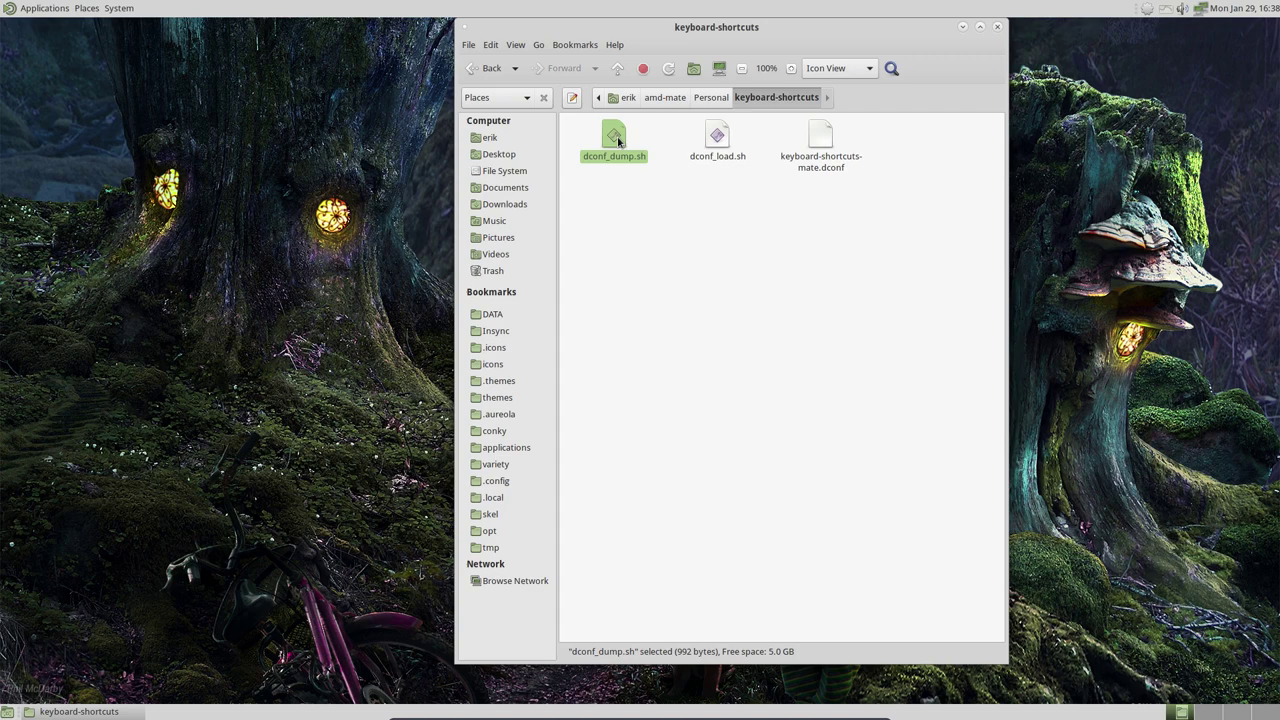
pyautogui.click(817, 137)
pyautogui.doubleClick(817, 137)
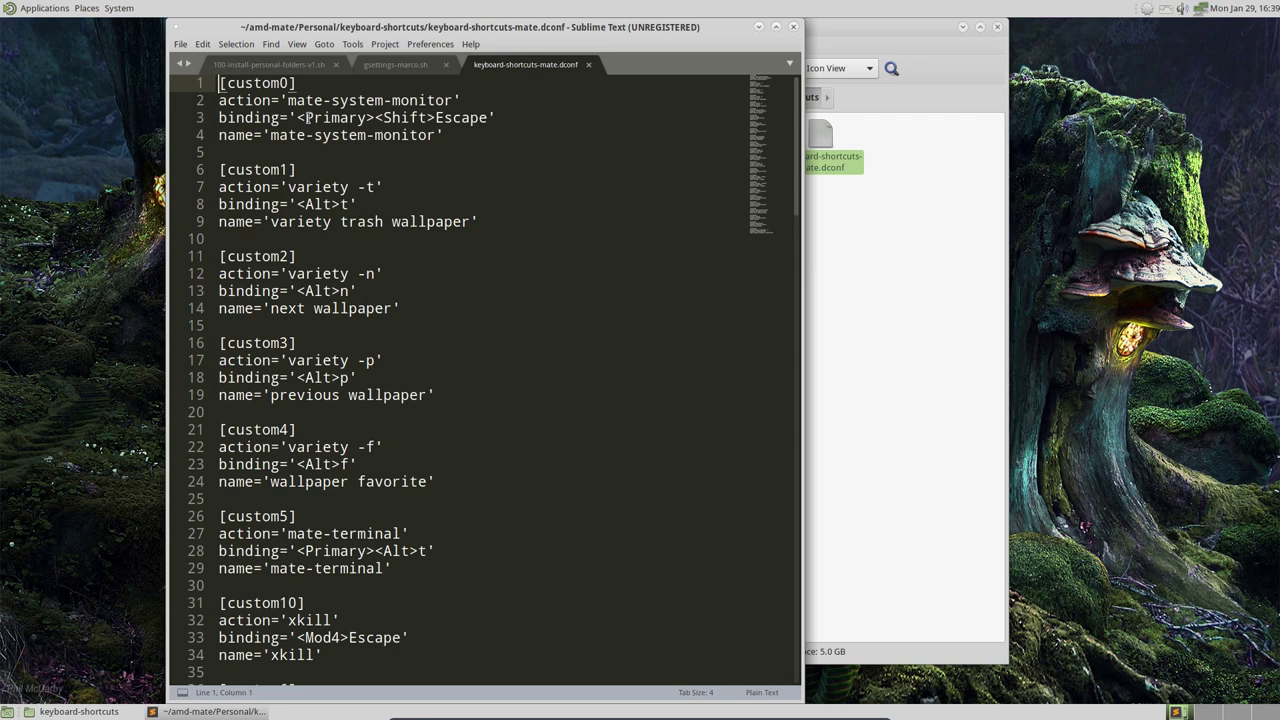
# Highlight occurrences of 'mate' in keyboard-shortcuts-mate.dconf and scroll through the shortcut entries.
pyautogui.click(296, 134)
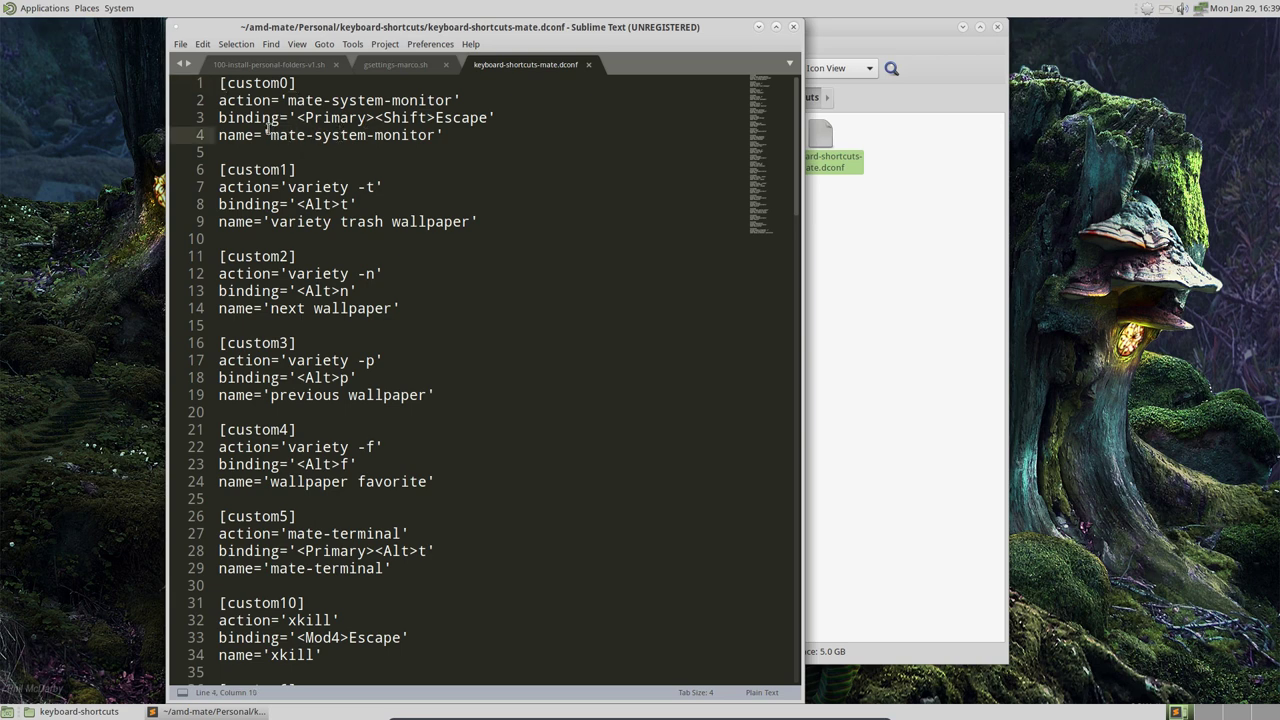
pyautogui.doubleClick(276, 135)
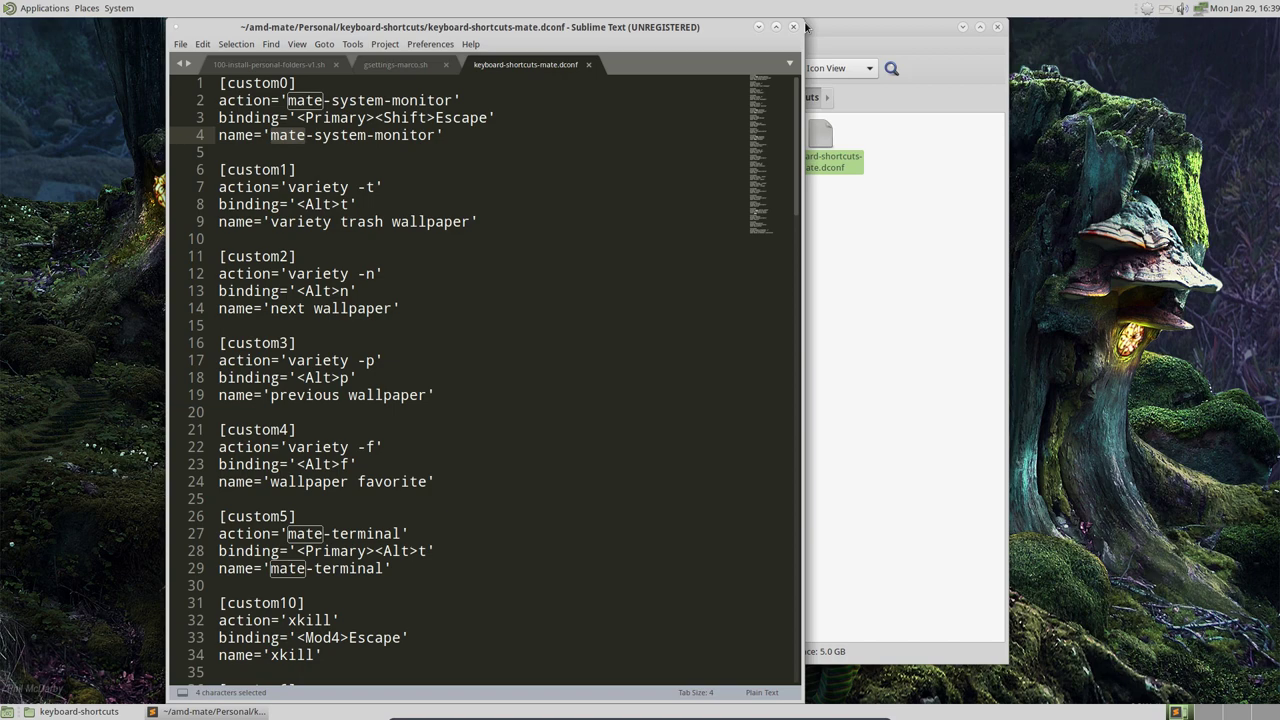
pyautogui.scroll(-20, 656, 252)
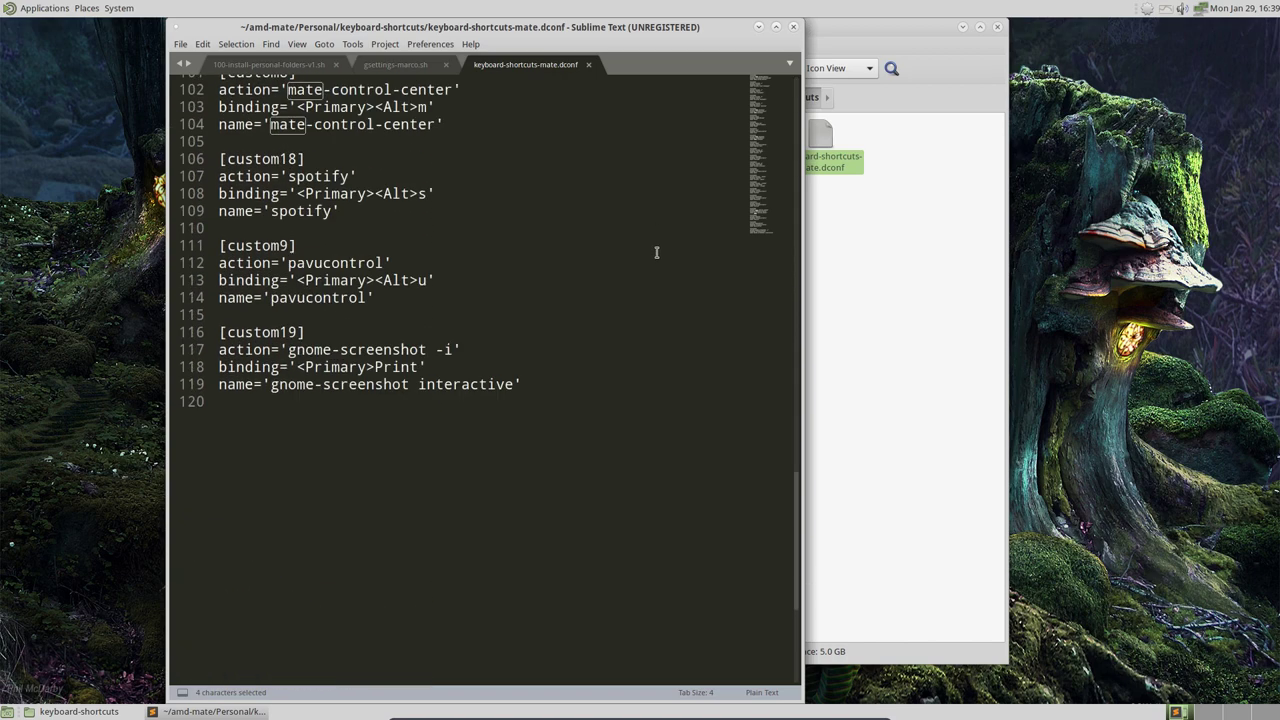
pyautogui.scroll(7, 656, 252)
pyautogui.scroll(20, 656, 252)
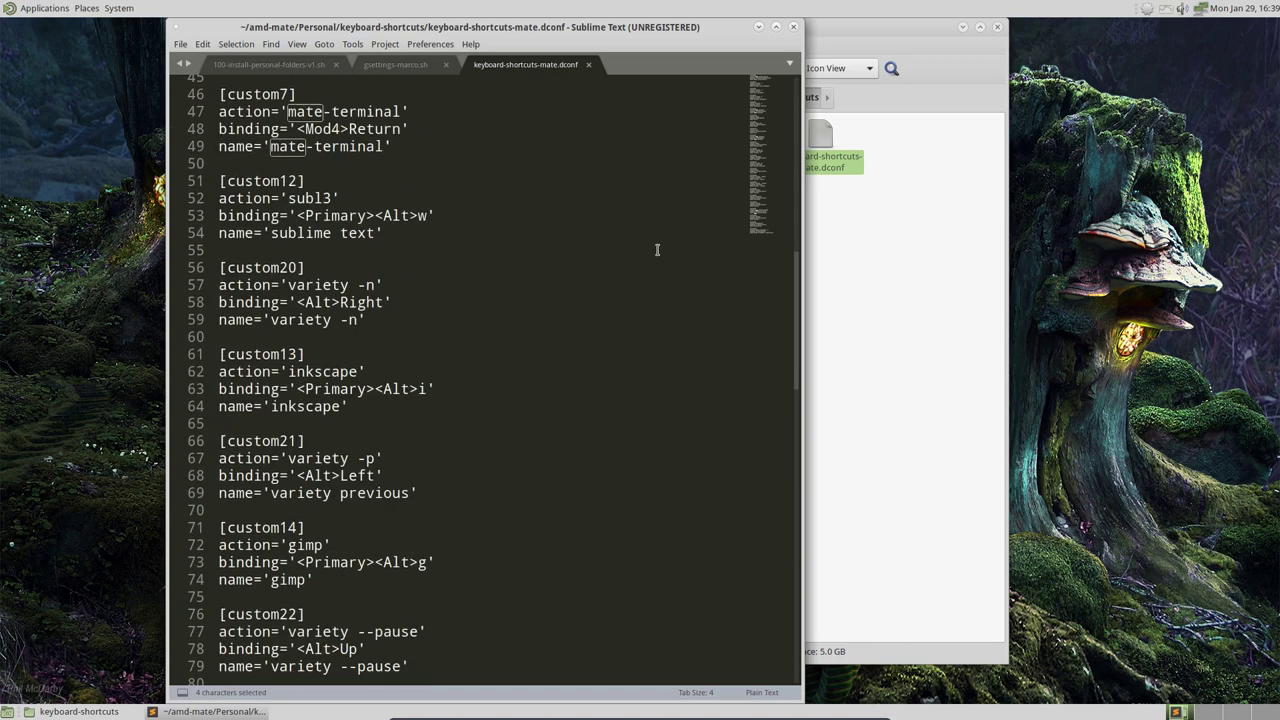
# Close the dconf, gsettings-marco.sh and 100-install-personal-folders-v1.sh tabs, then Sublime Text itself.
pyautogui.click(588, 64)
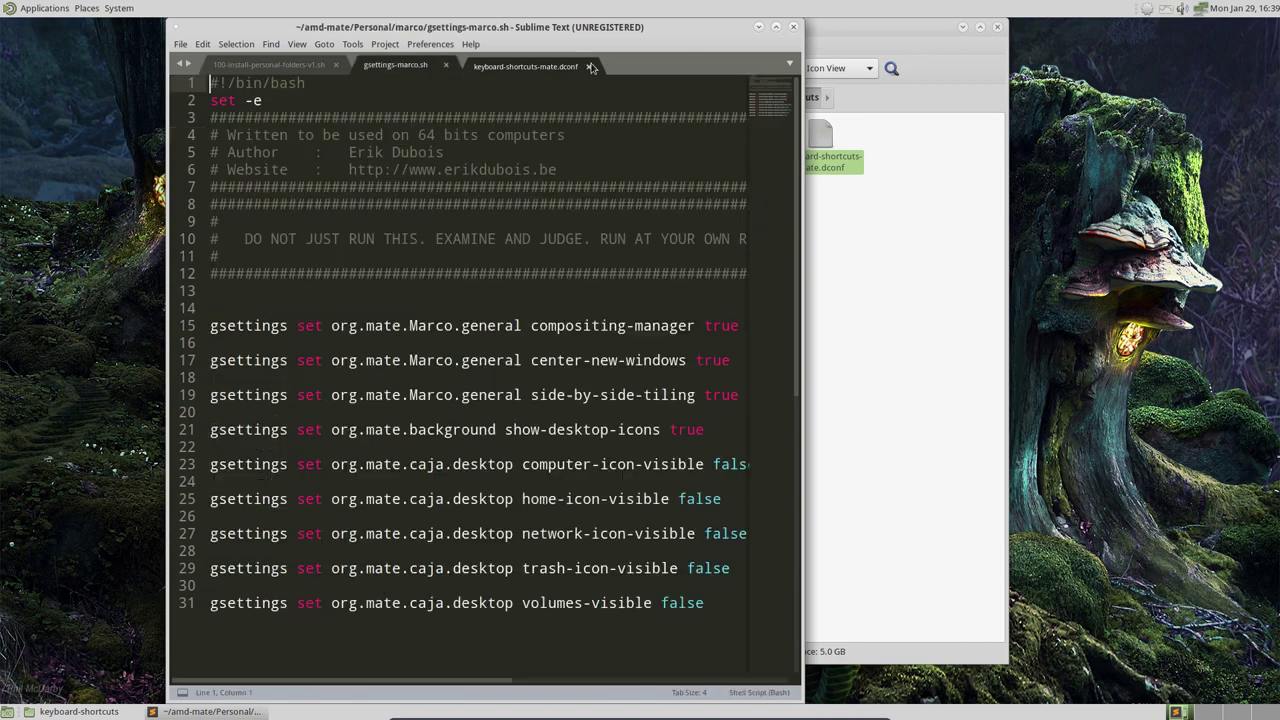
pyautogui.click(446, 64)
pyautogui.click(336, 64)
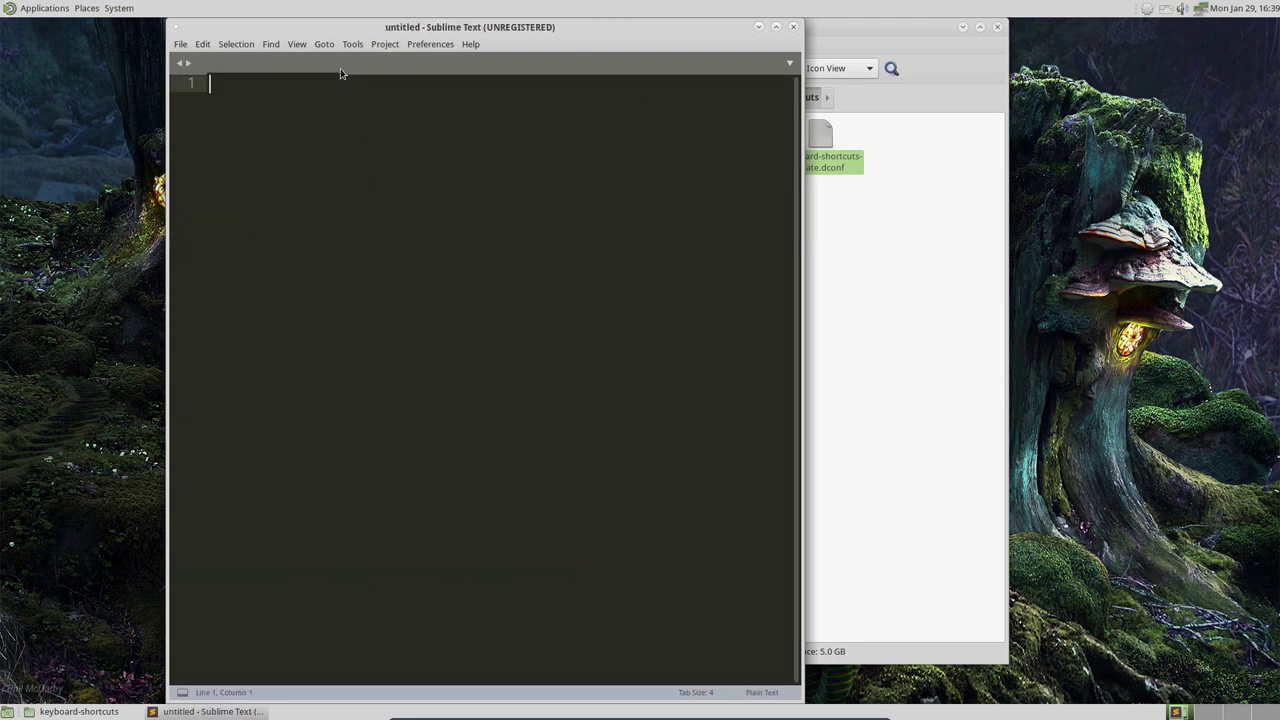
pyautogui.click(793, 27)
pyautogui.click(721, 224)
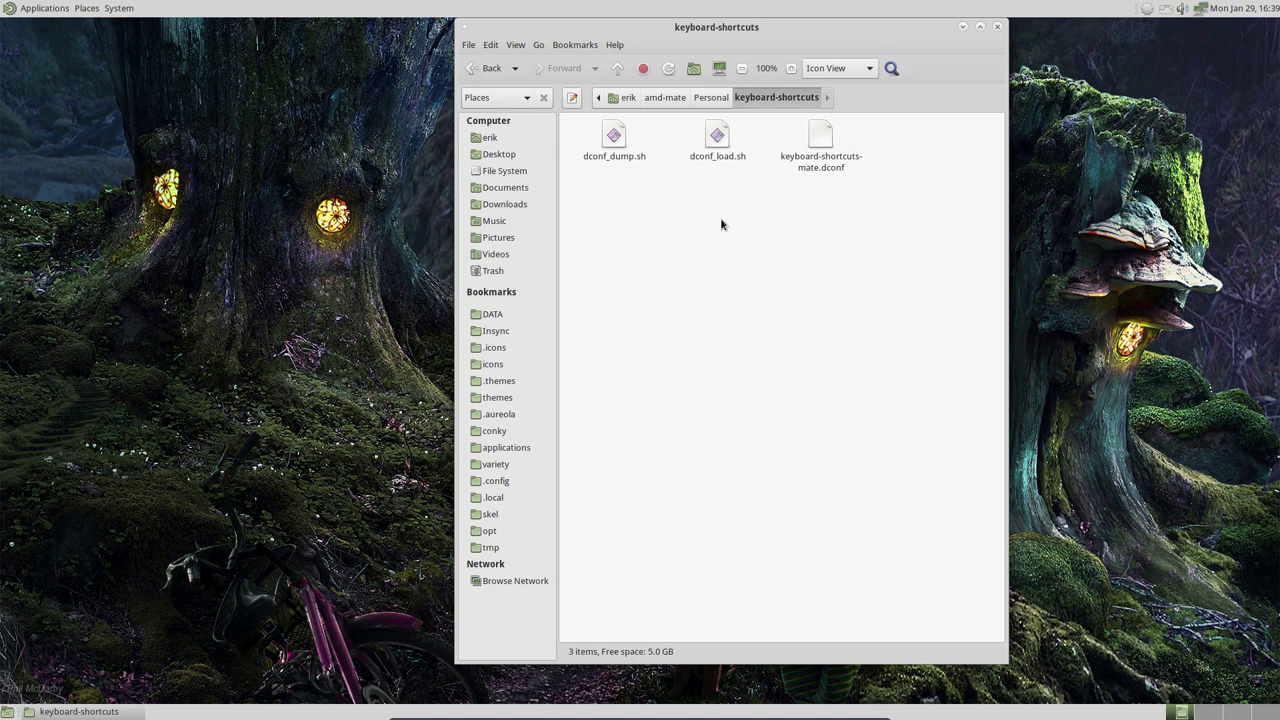
# Open a terminal in the keyboard-shortcuts folder from Caja.
pyautogui.click(724, 142)
pyautogui.click(614, 142)
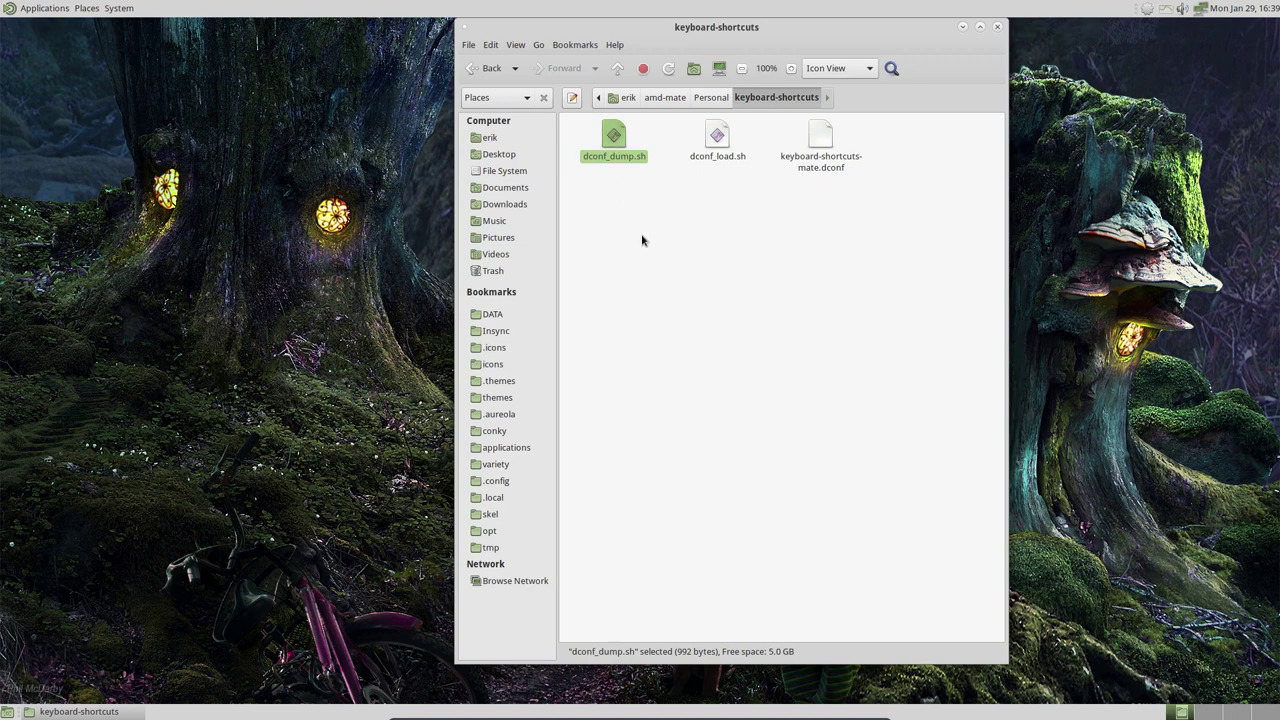
pyautogui.rightClick(642, 240)
pyautogui.click(700, 285)
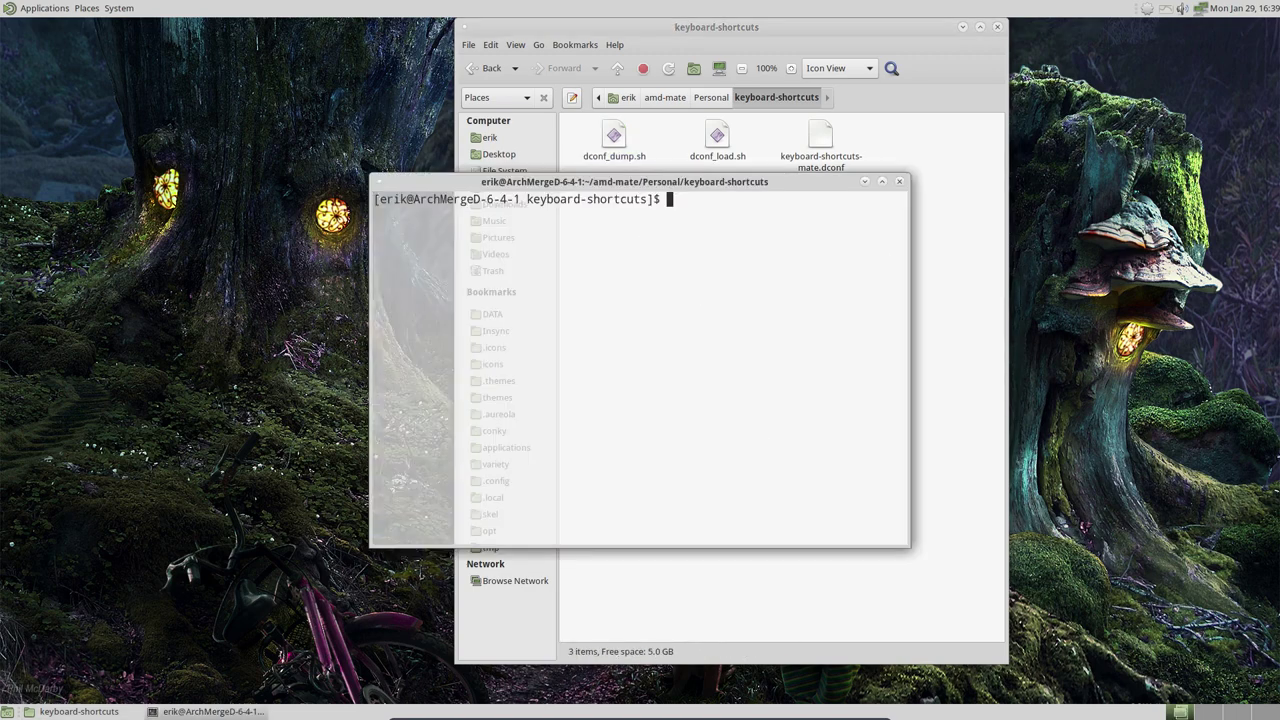
# Run ./dconf_load.sh keyboard-shortcuts-mate.dconf to load the custom shortcuts.
pyautogui.write('./dconf_l')
pyautogui.press('Tab')
pyautogui.write('k')
pyautogui.press('Tab')
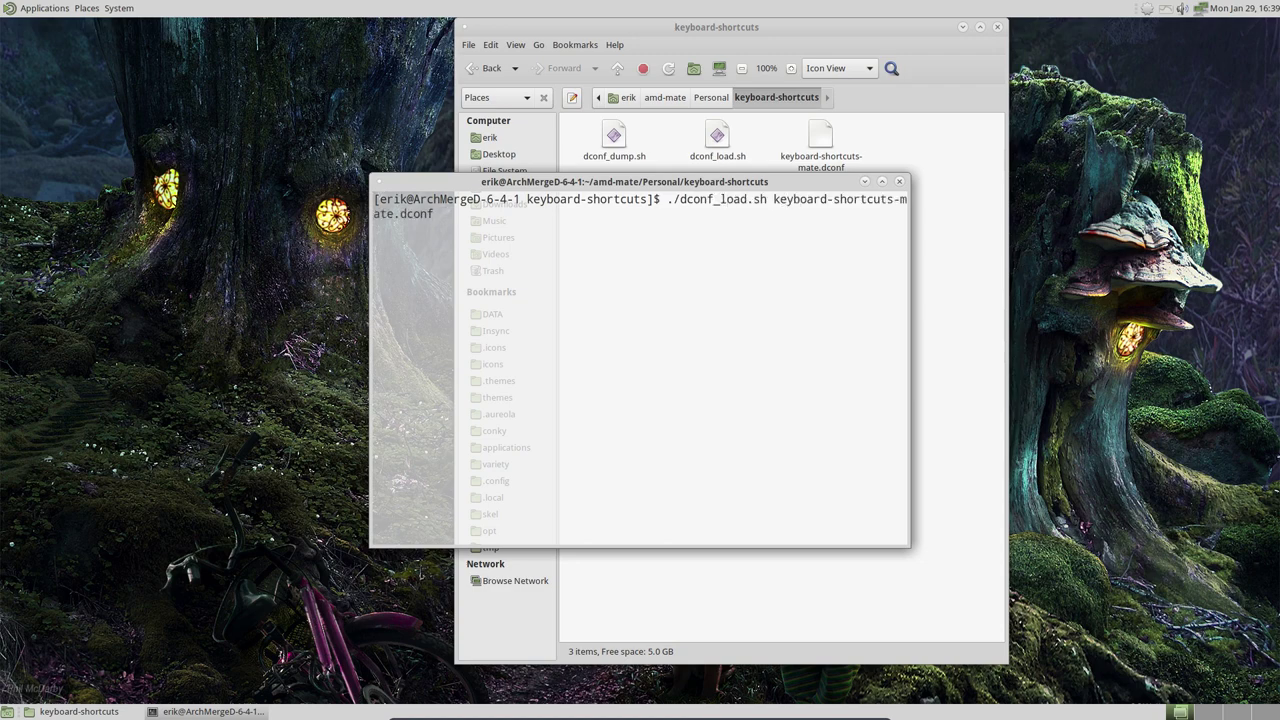
pyautogui.press('Return')
pyautogui.press('Return')
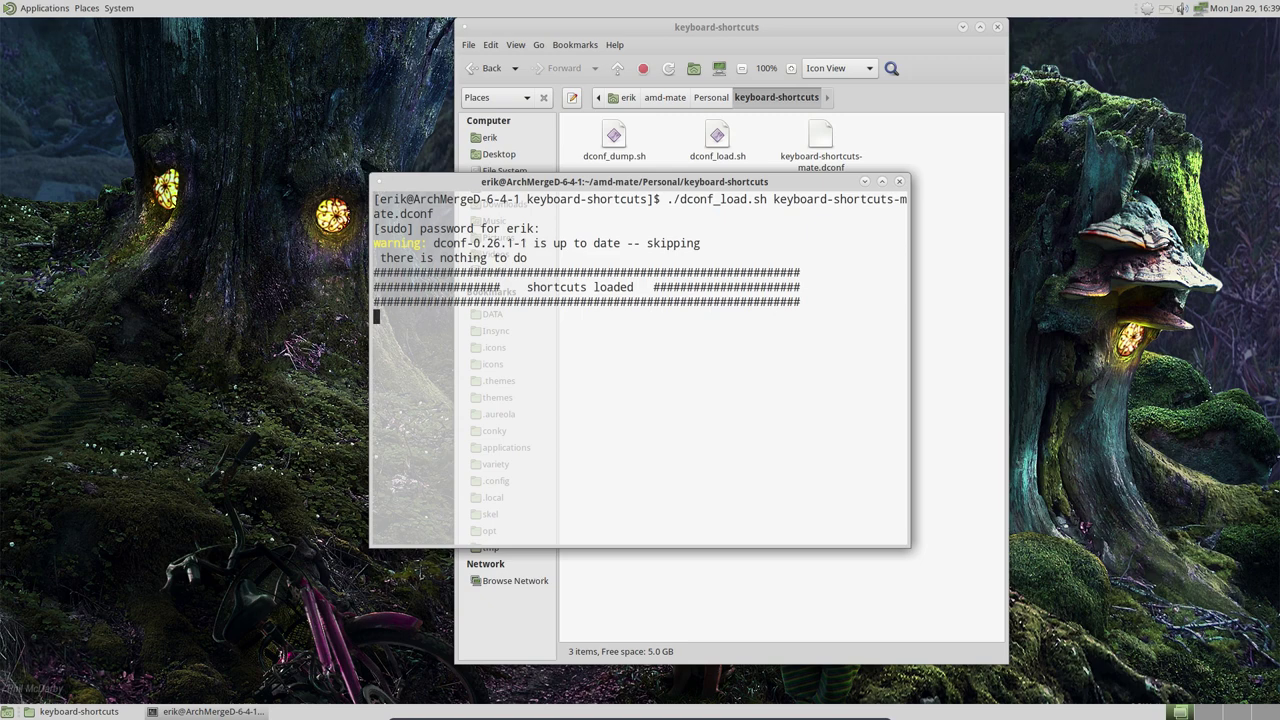
# Test the Ctrl+Alt+T and Ctrl+Shift+Escape shortcuts, closing the terminals and System Monitor.
pyautogui.hotkey('ctrl', 'alt', 't')
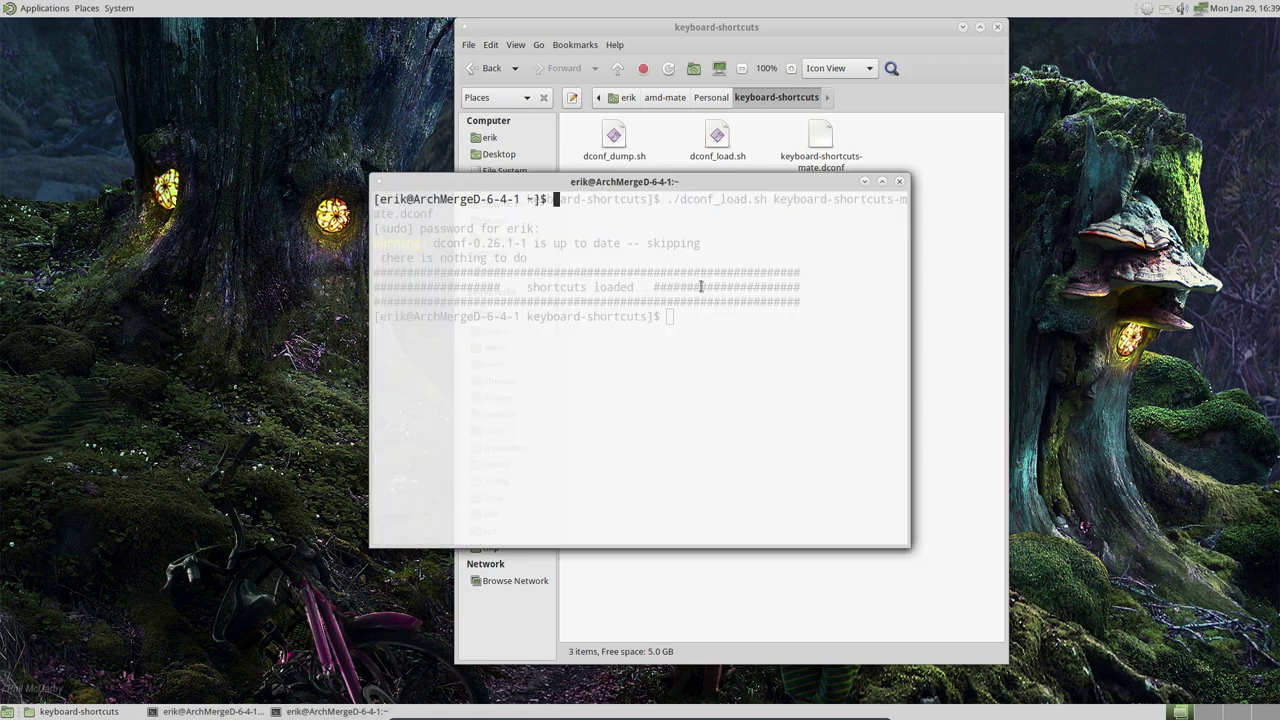
pyautogui.click(899, 181)
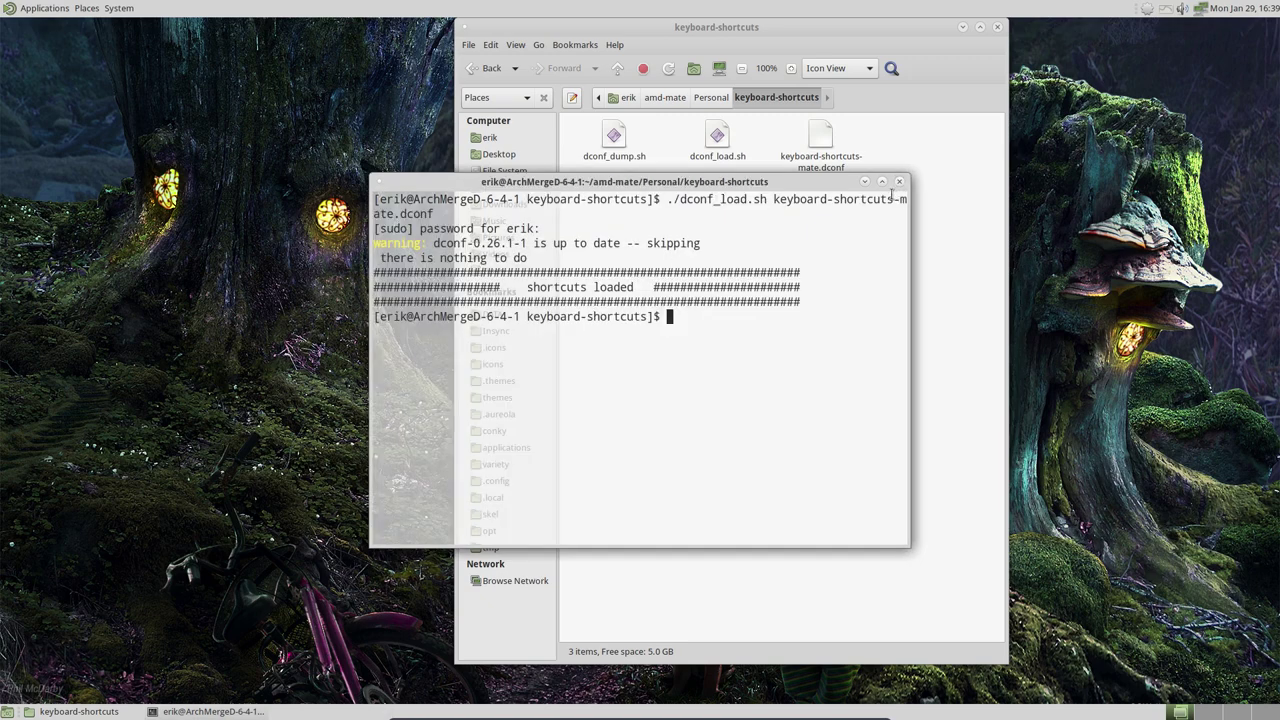
pyautogui.click(902, 189)
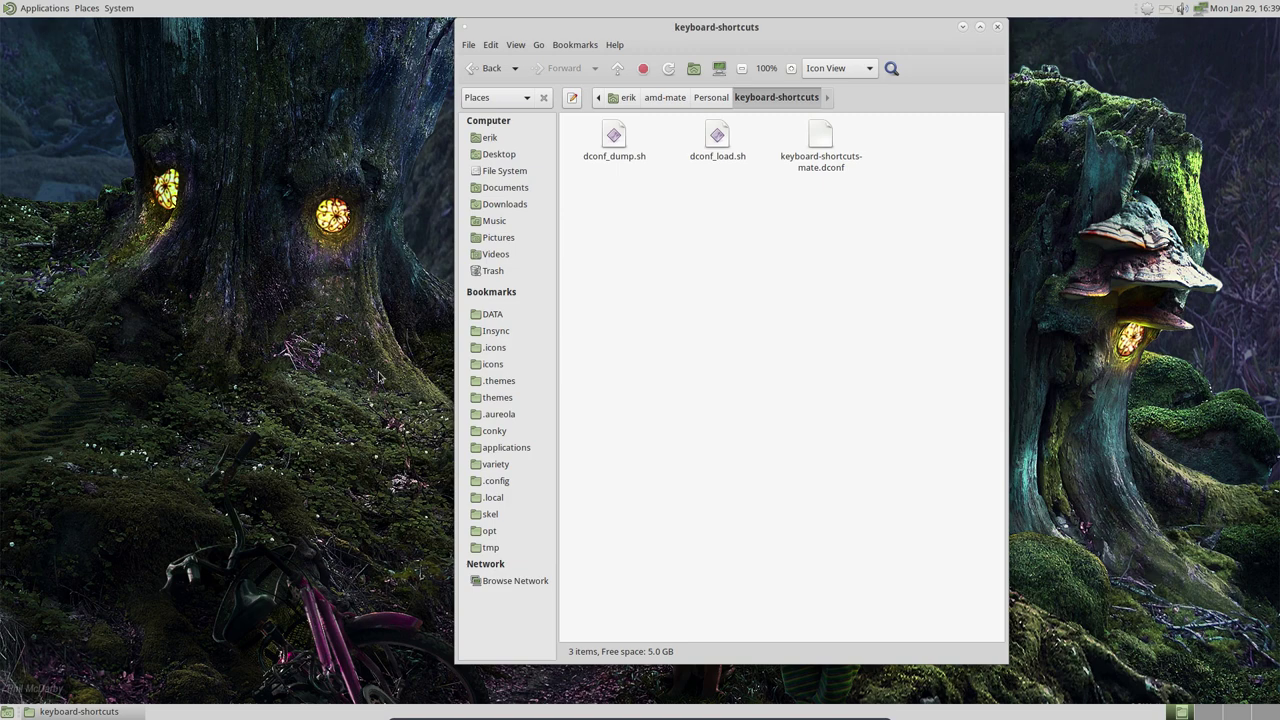
pyautogui.hotkey('ctrl', 'shift', 'Escape')
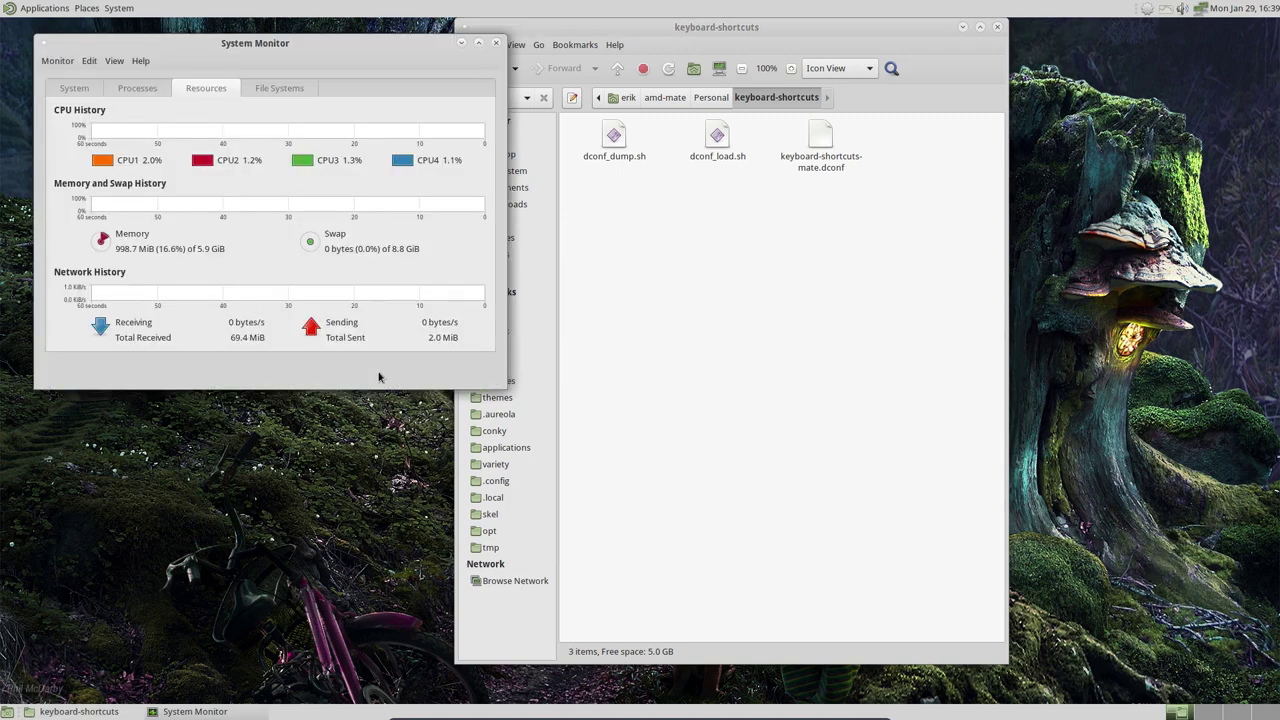
pyautogui.click(496, 44)
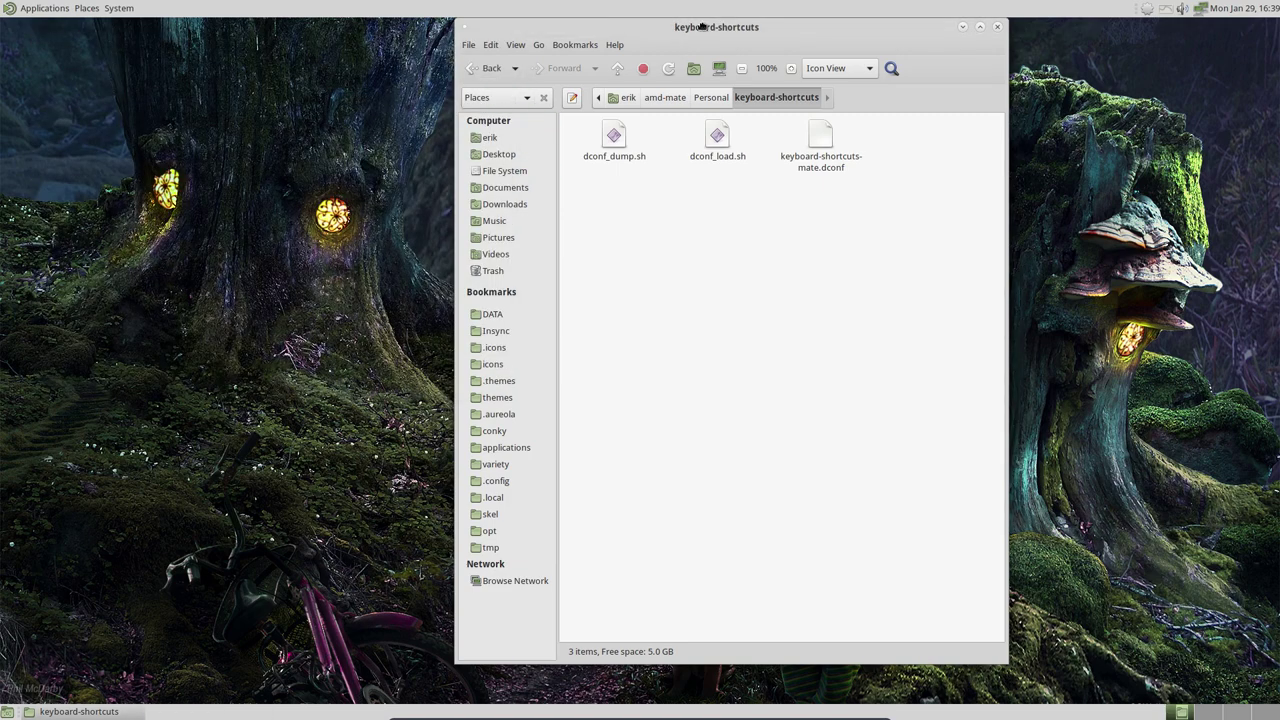
# Reposition the Caja window back near the top of the screen.
pyautogui.moveTo(702, 26); pyautogui.dragTo(701, 71)
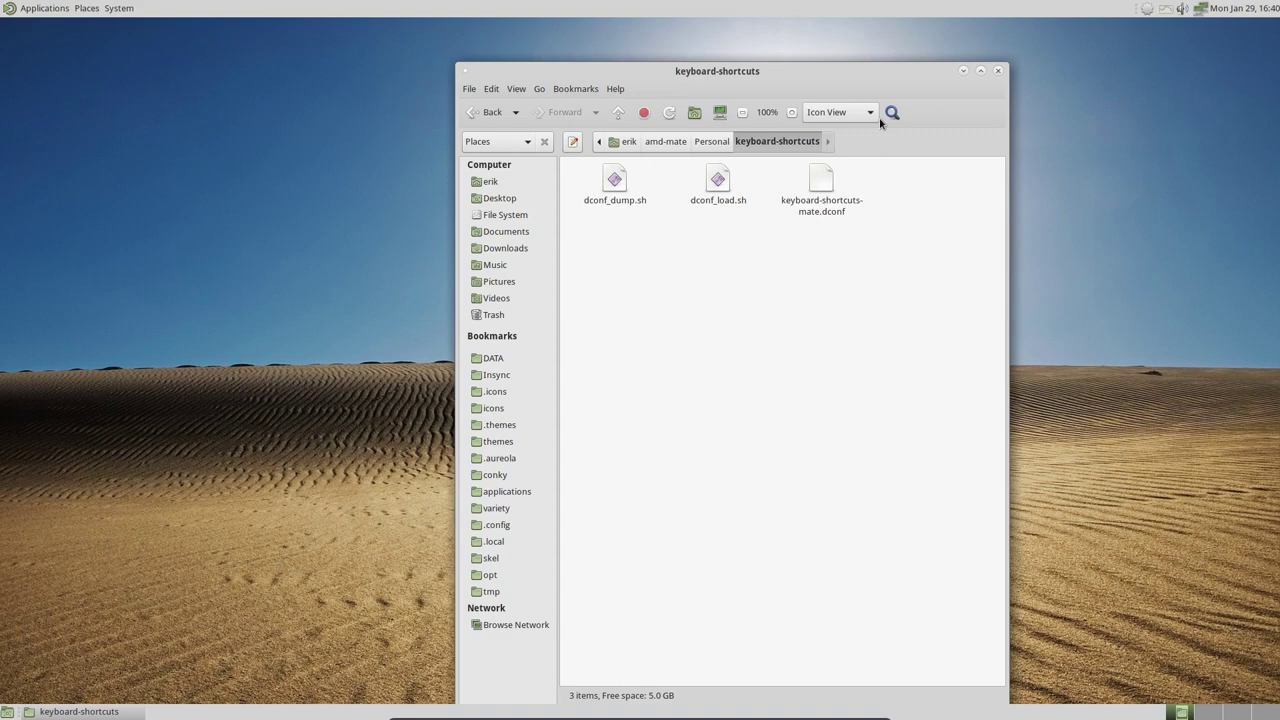
pyautogui.moveTo(930, 78); pyautogui.dragTo(666, 115)
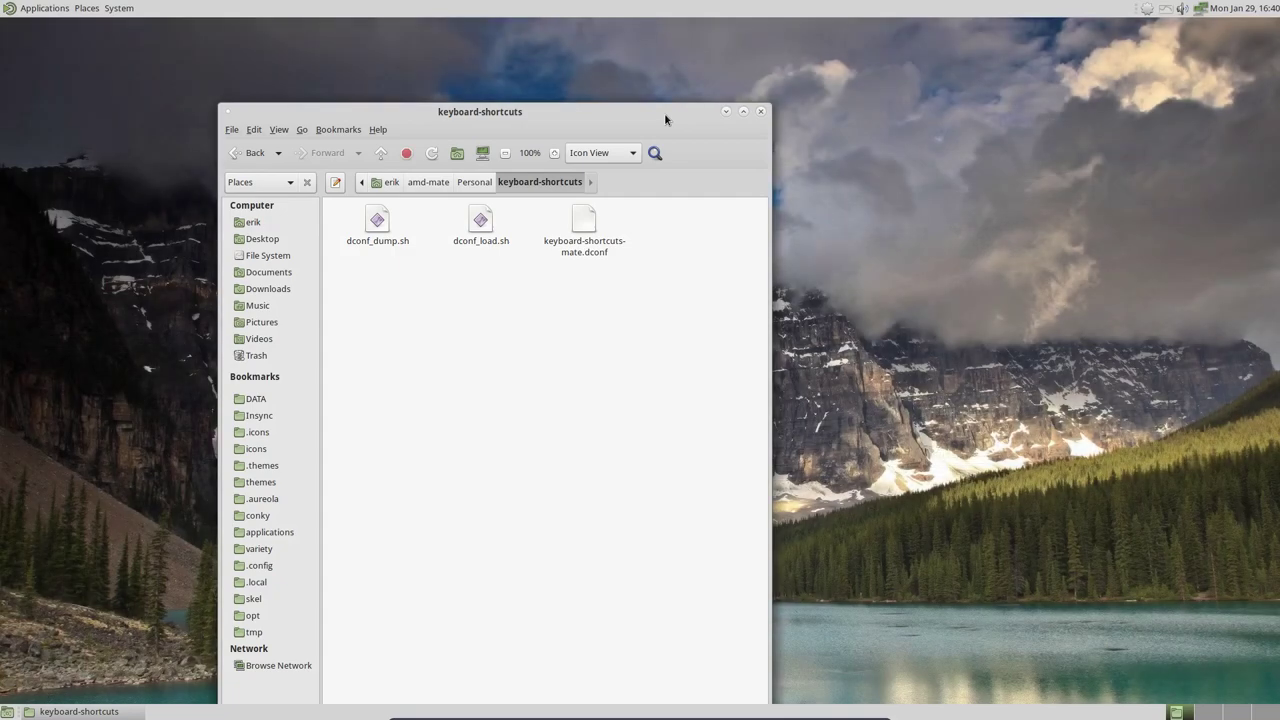
pyautogui.moveTo(494, 104); pyautogui.dragTo(619, 39)
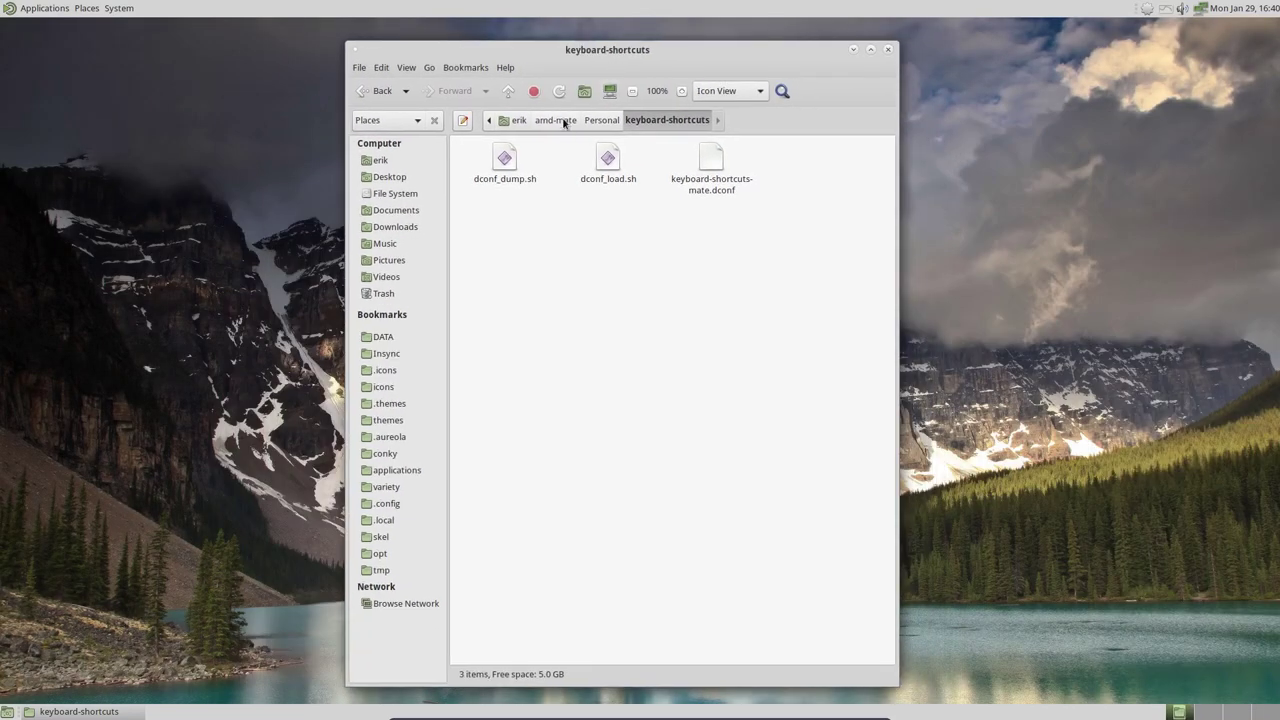
# From Personal, open the compiz folder, select ArchMerge-Mate.profile, and move Caja to the right.
pyautogui.click(595, 120)
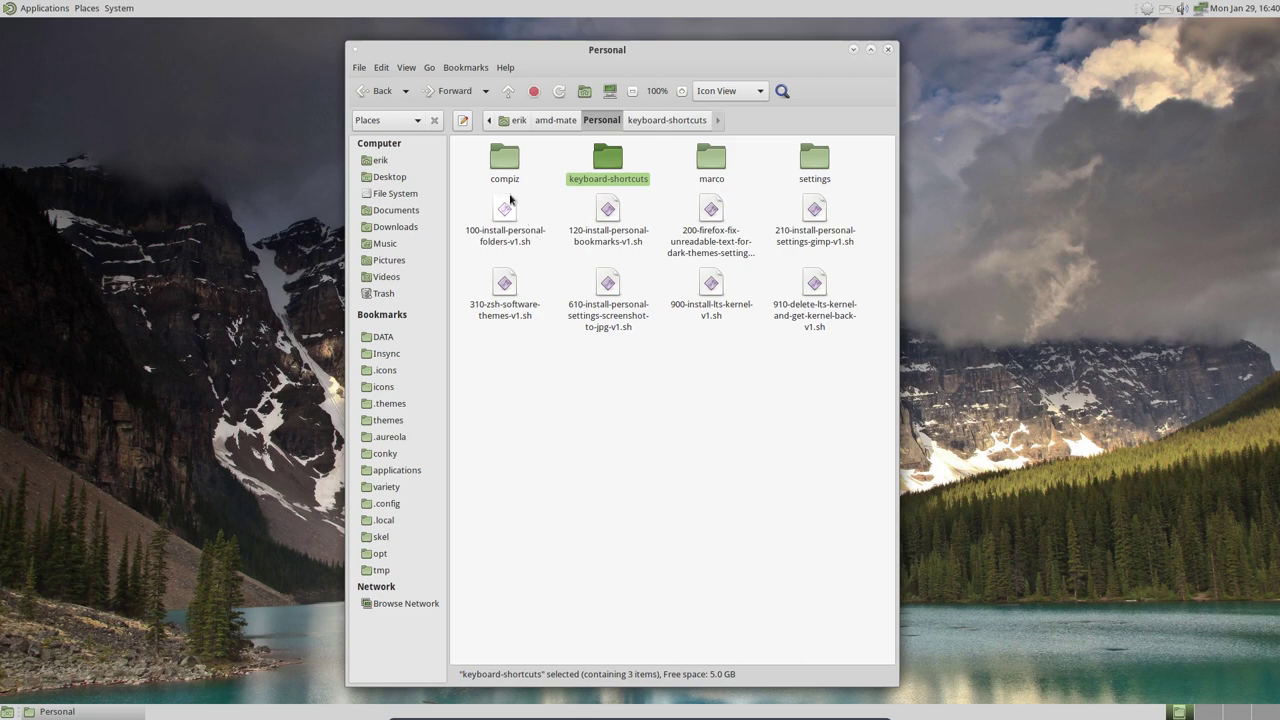
pyautogui.click(506, 158)
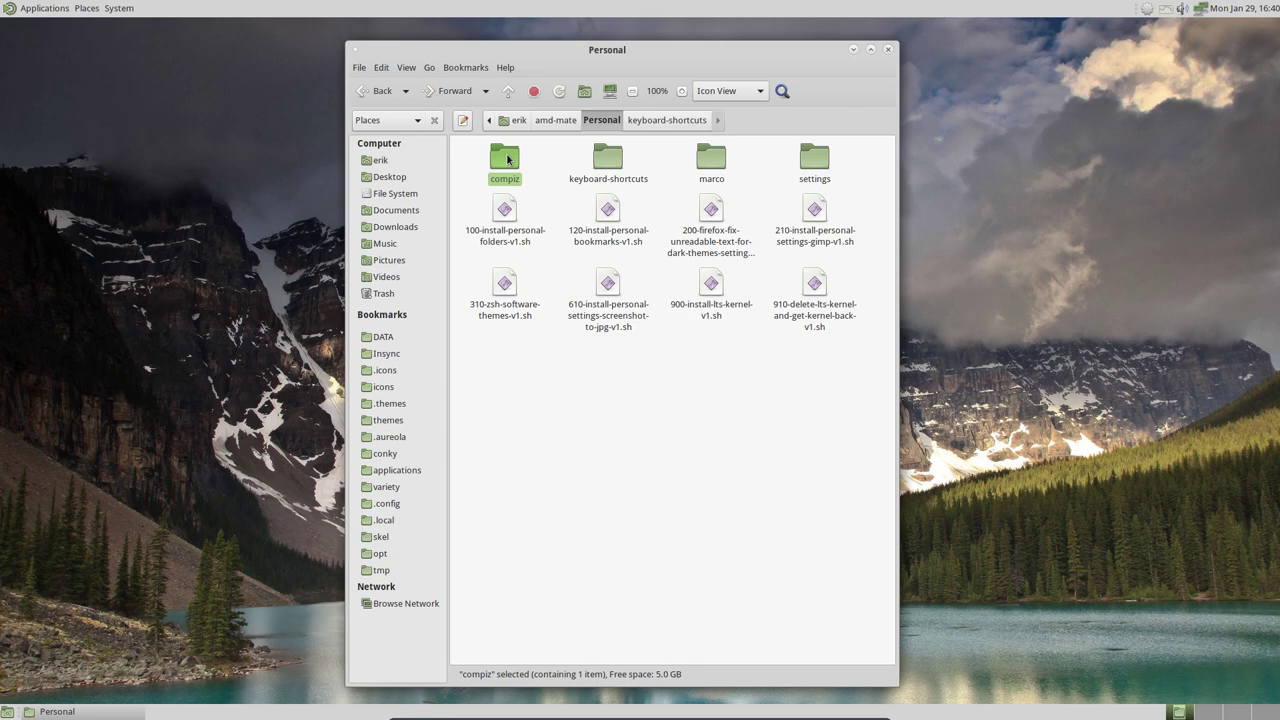
pyautogui.click(709, 168)
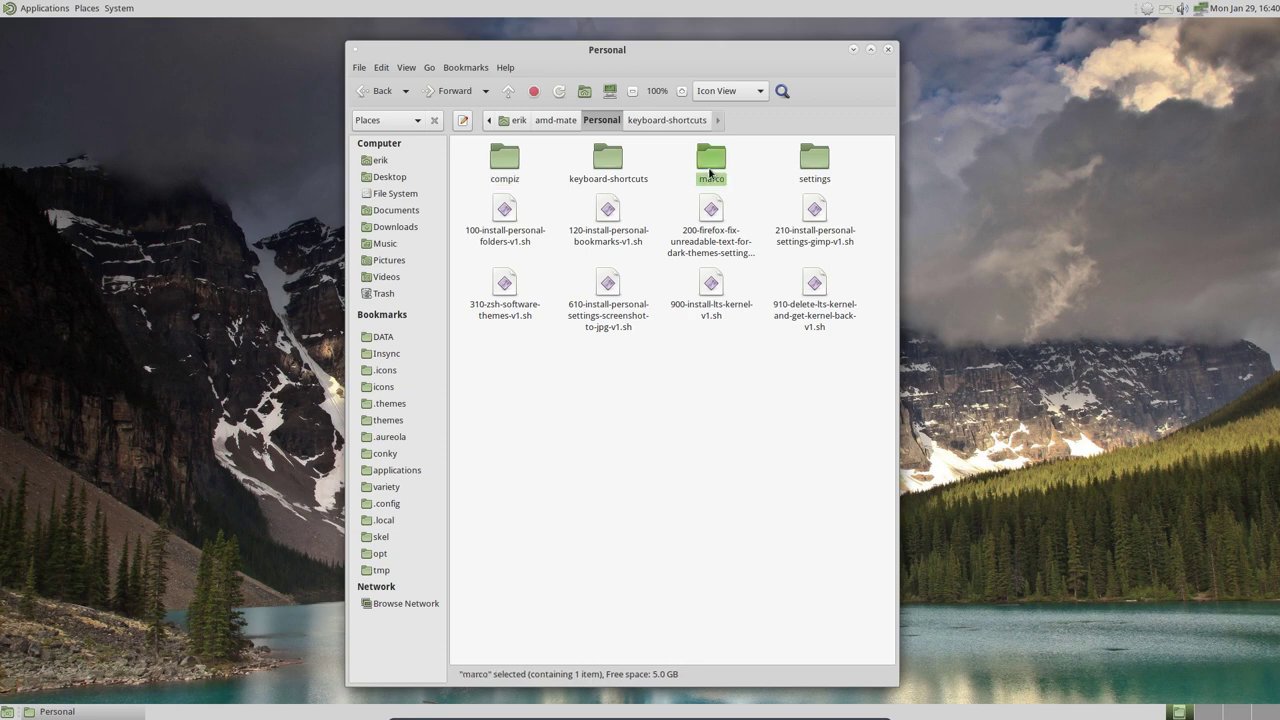
pyautogui.click(507, 161)
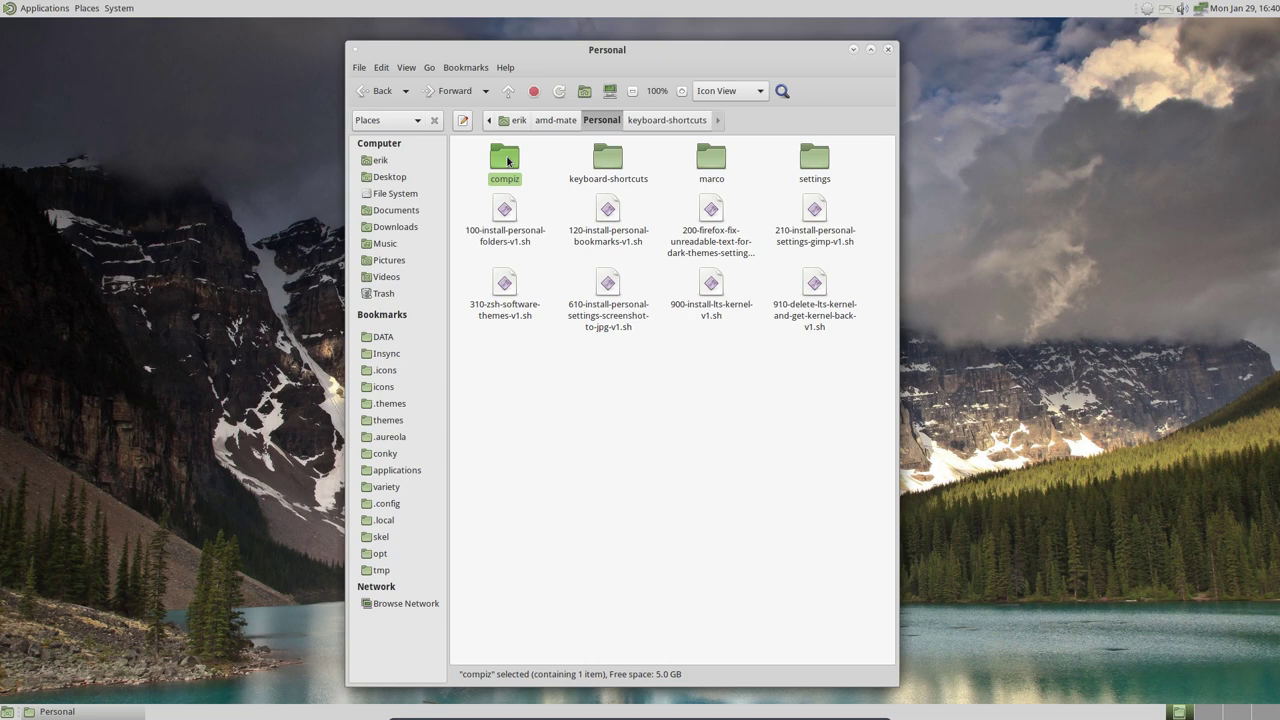
pyautogui.doubleClick(507, 161)
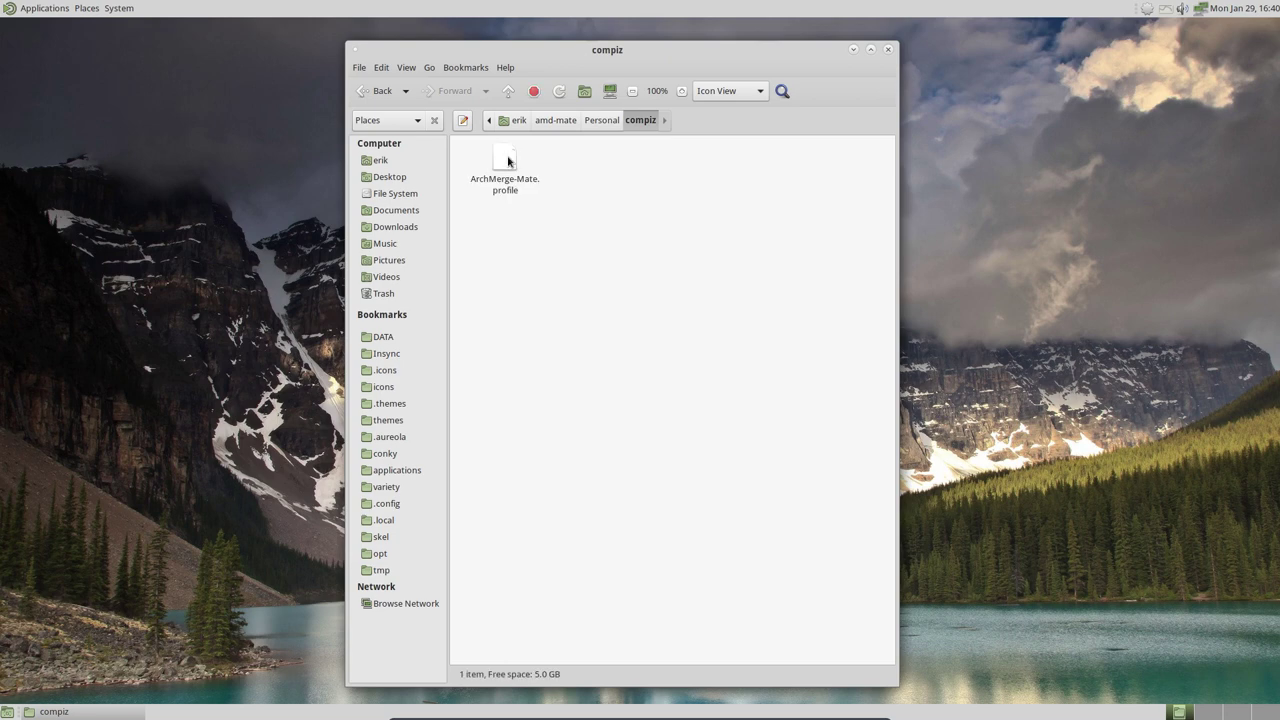
pyautogui.click(510, 186)
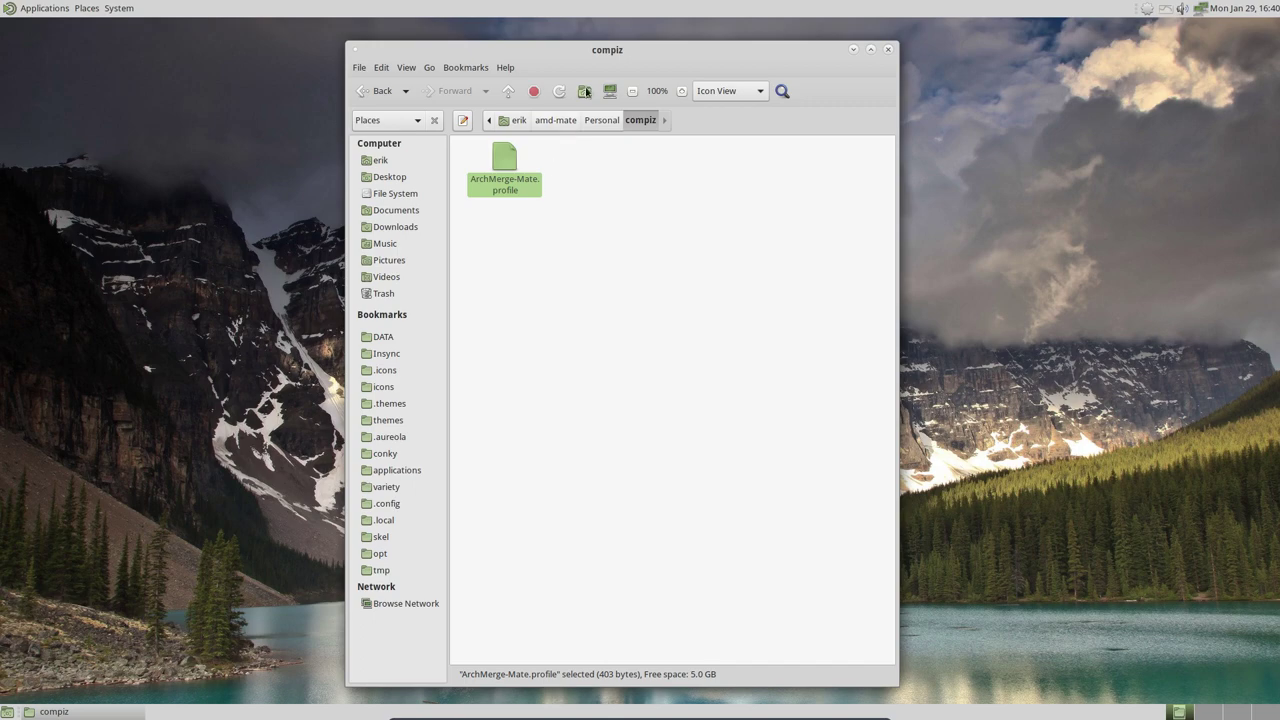
pyautogui.moveTo(611, 50); pyautogui.dragTo(985, 44)
# Close the Desktop terminal, open a home-folder terminal with Ctrl+Alt+T, and move it left.
pyautogui.rightClick(143, 256)
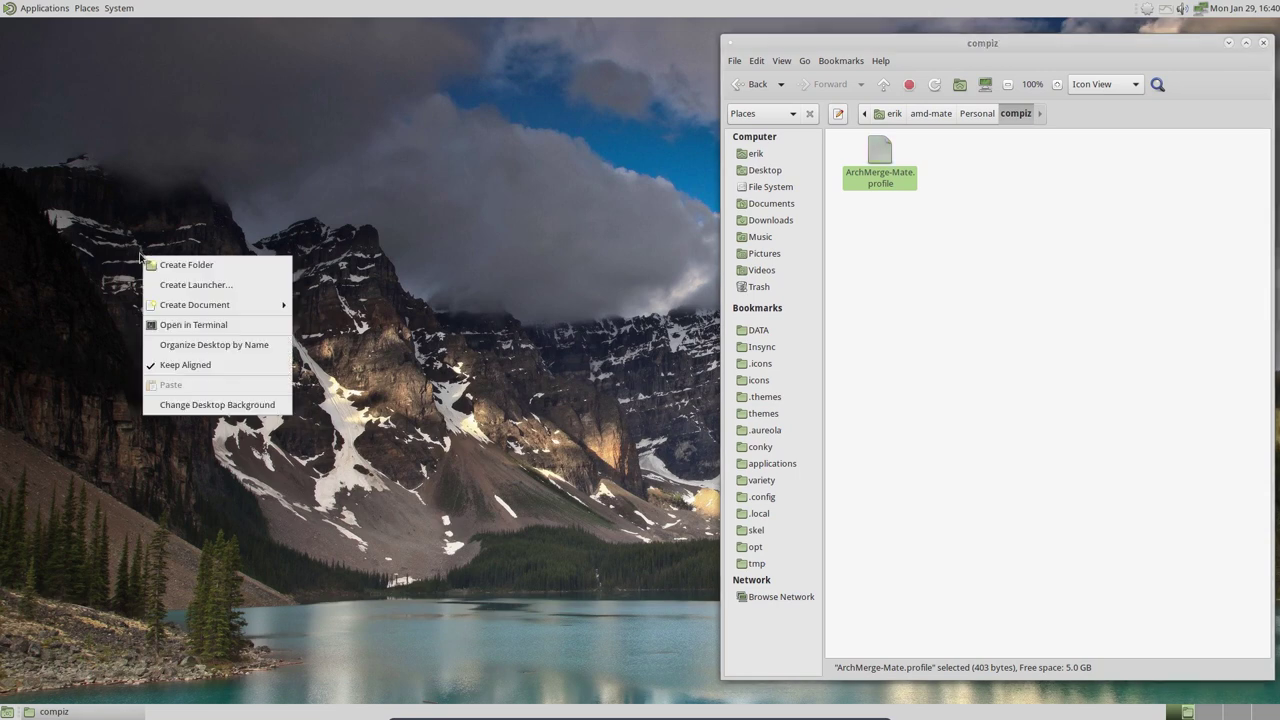
pyautogui.click(197, 326)
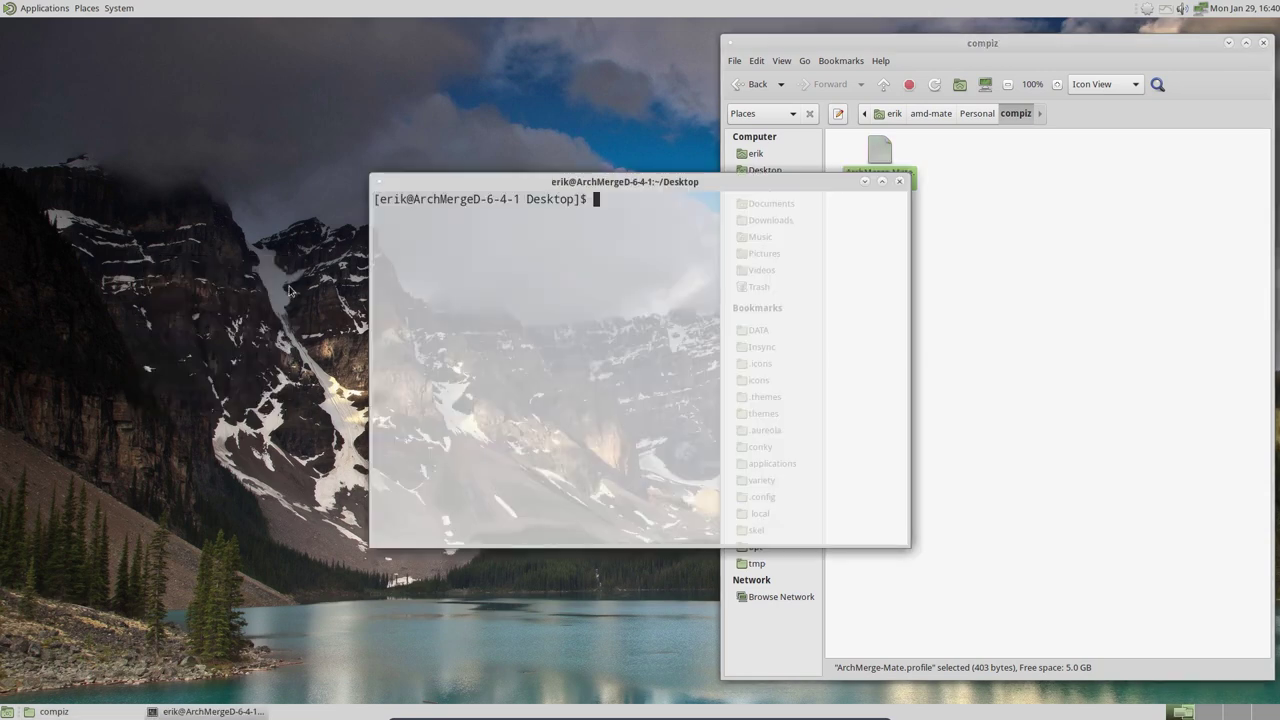
pyautogui.click(901, 179)
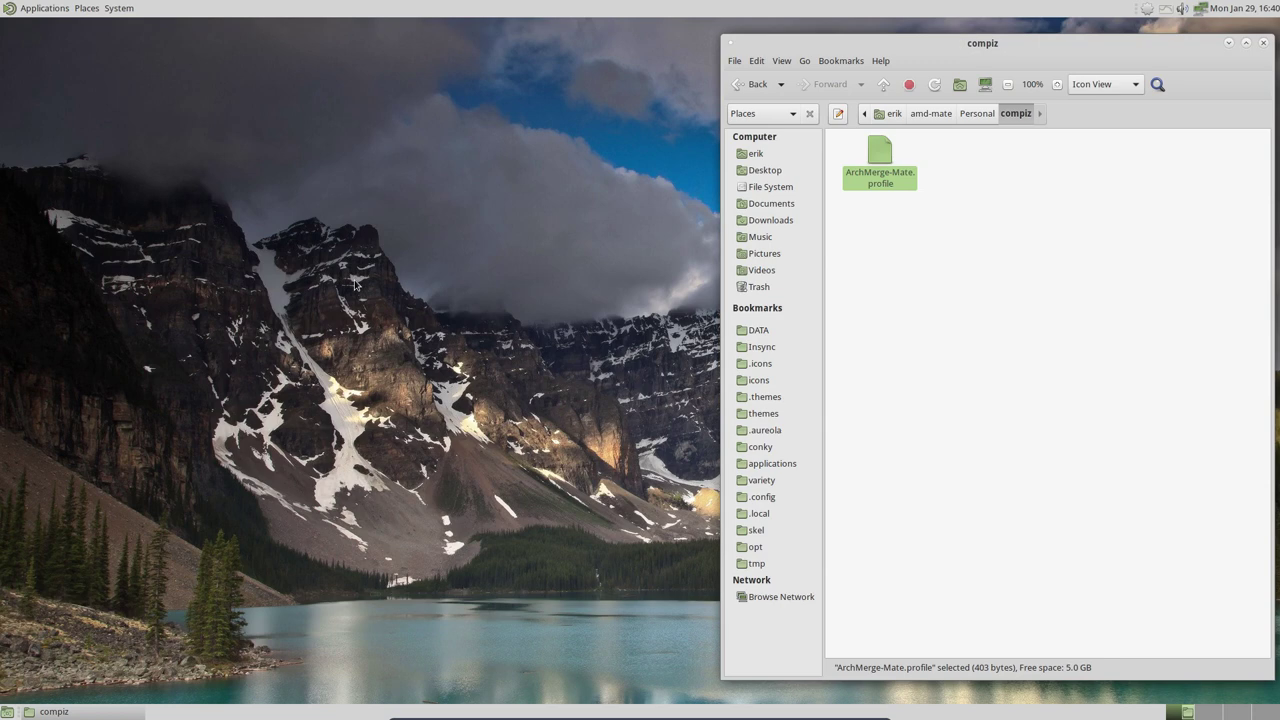
pyautogui.hotkey('ctrl', 'alt', 't')
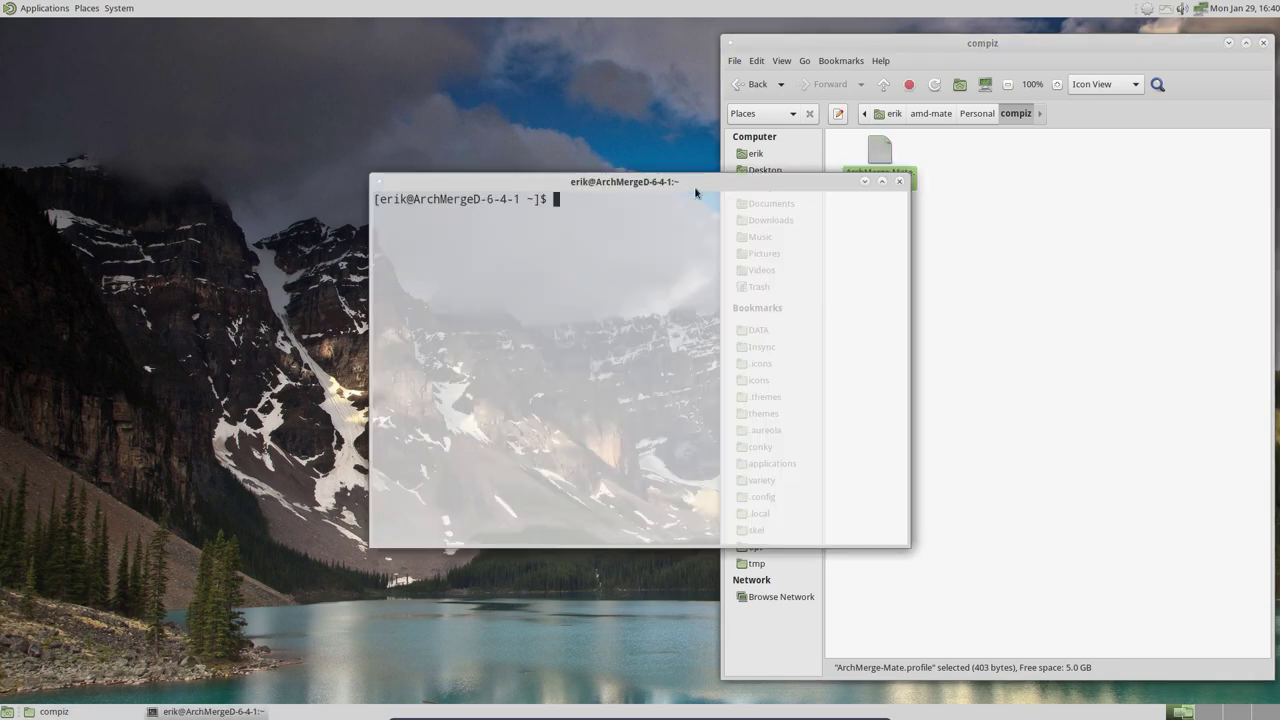
pyautogui.moveTo(696, 188); pyautogui.dragTo(406, 137)
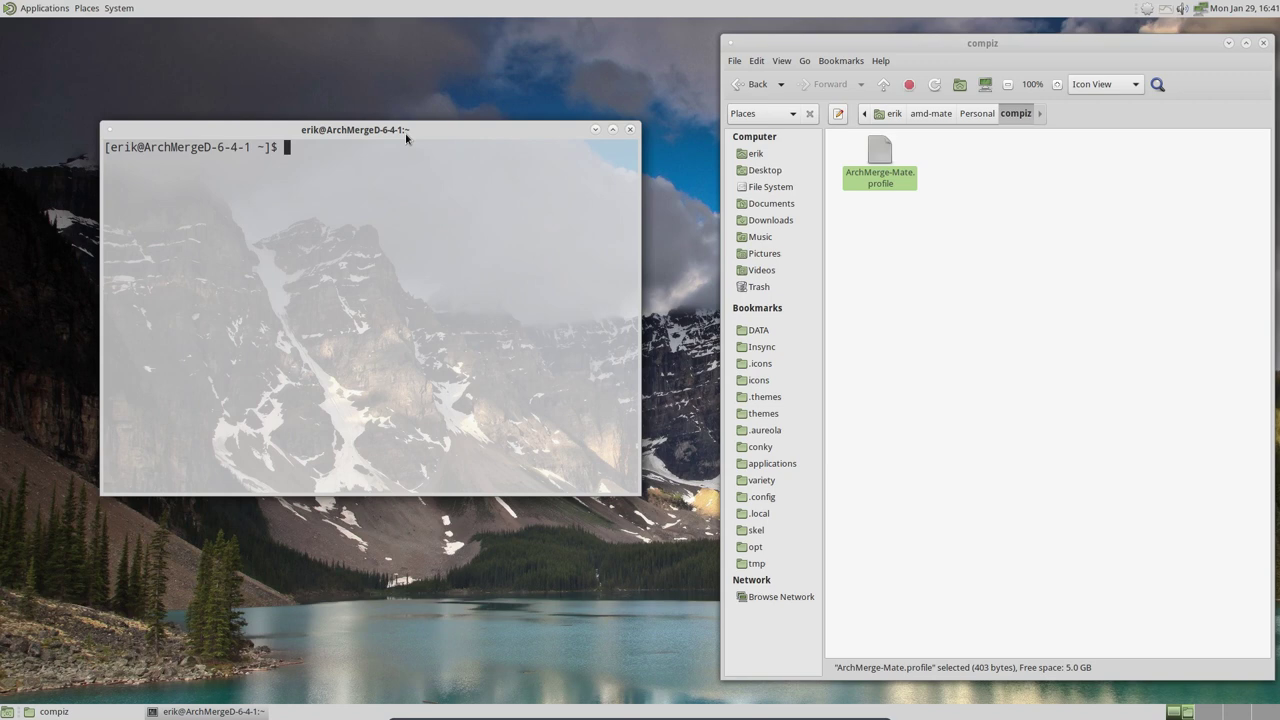
# Search the AUR with 'packer compiz' and locate the compiz-manjaro entry in the results.
pyautogui.write('packer compiz')
pyautogui.press('Return')
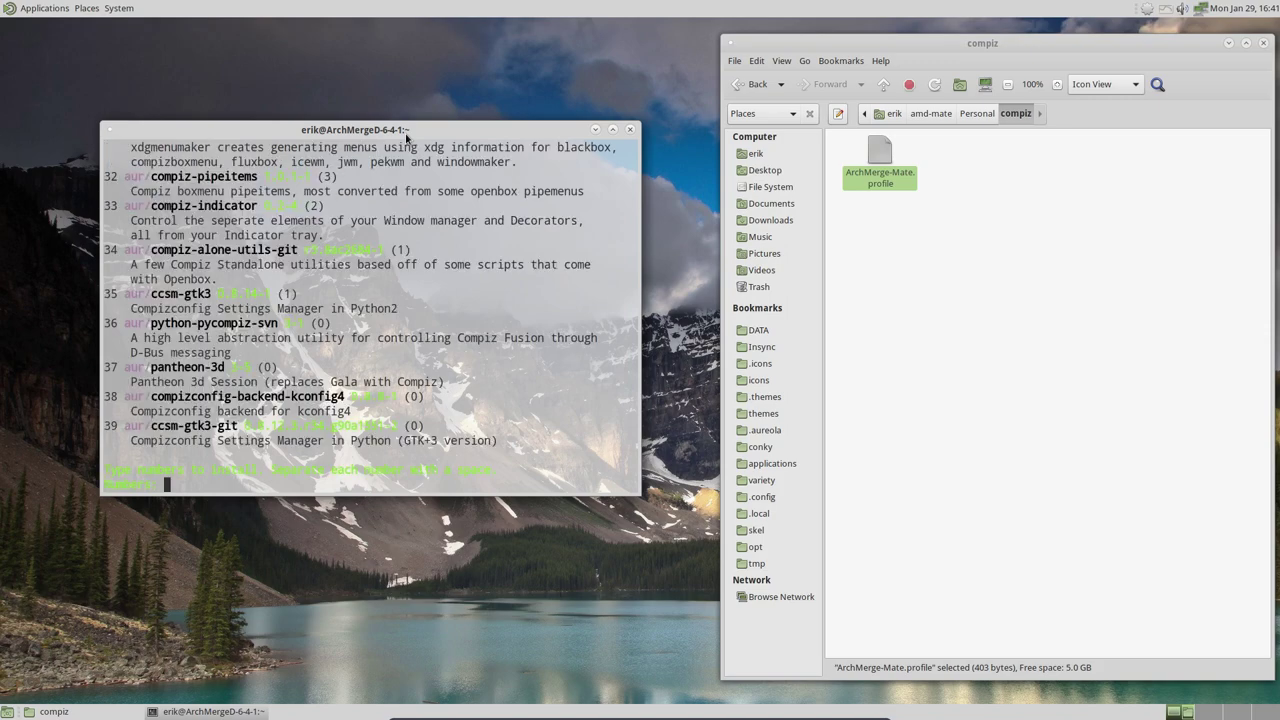
pyautogui.scroll(10, 355, 251)
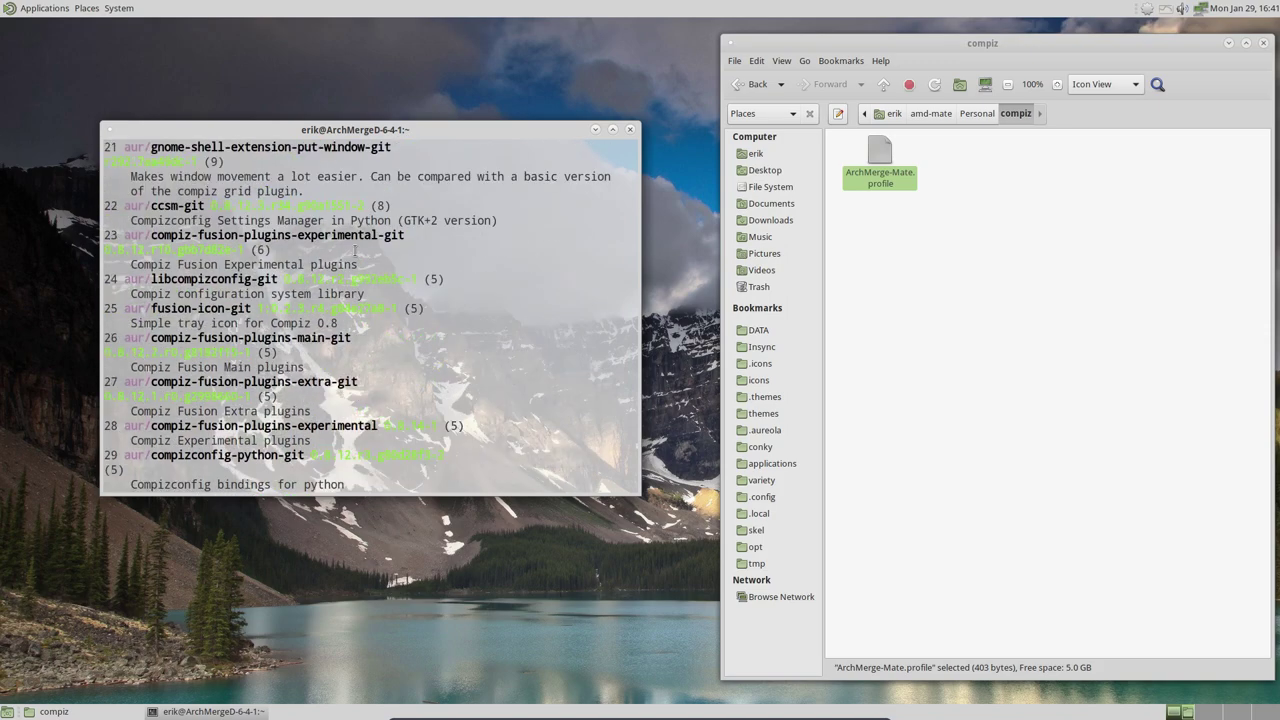
pyautogui.scroll(10, 355, 251)
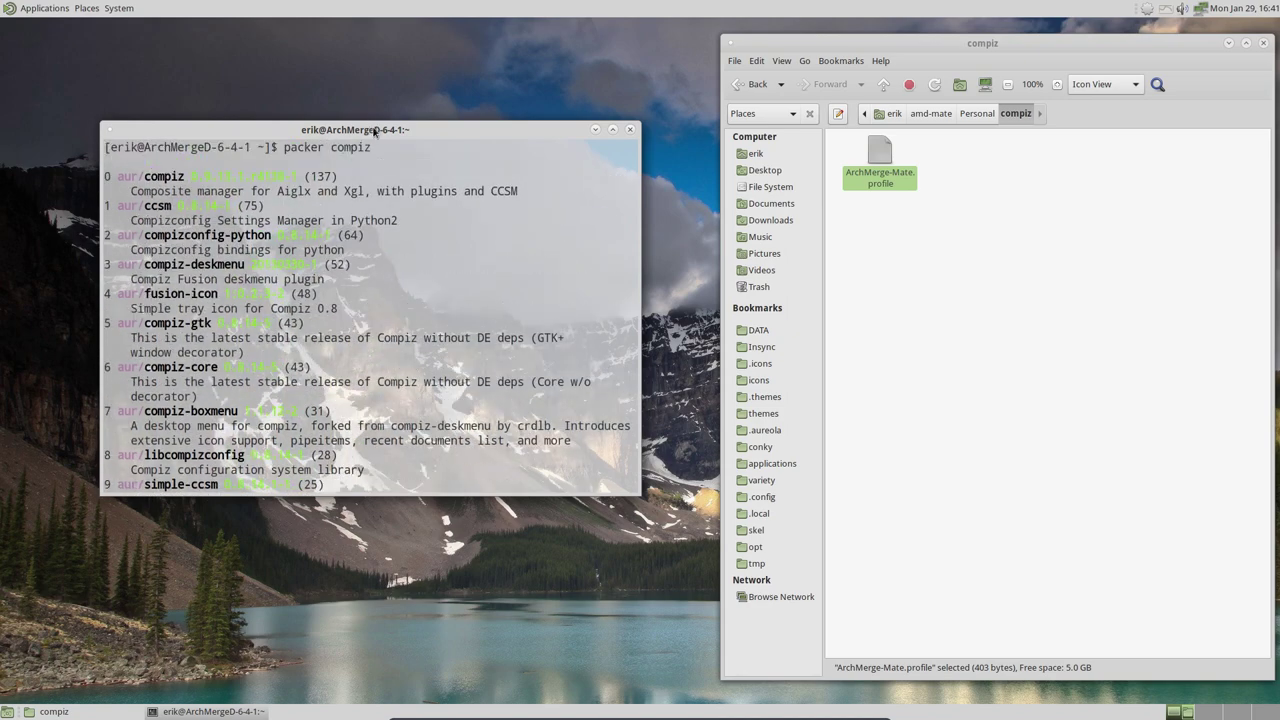
pyautogui.moveTo(374, 131); pyautogui.dragTo(333, 110)
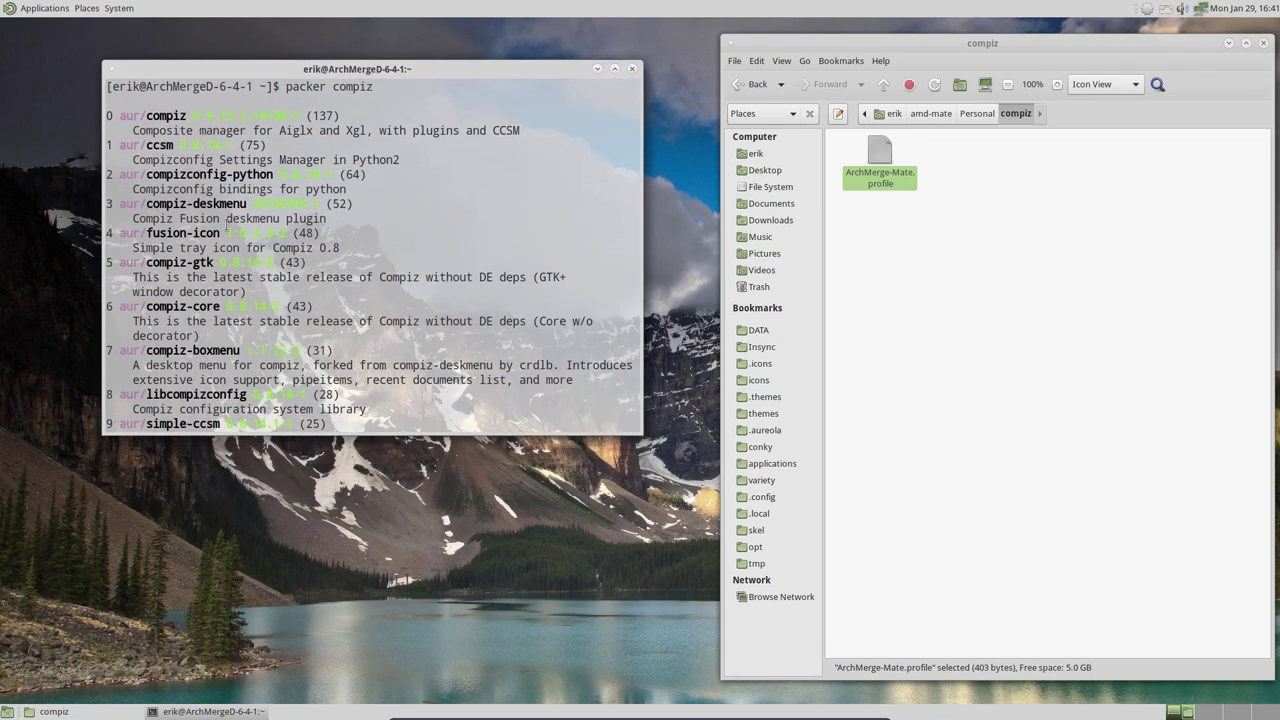
pyautogui.scroll(-2, 226, 224)
pyautogui.scroll(-3, 226, 226)
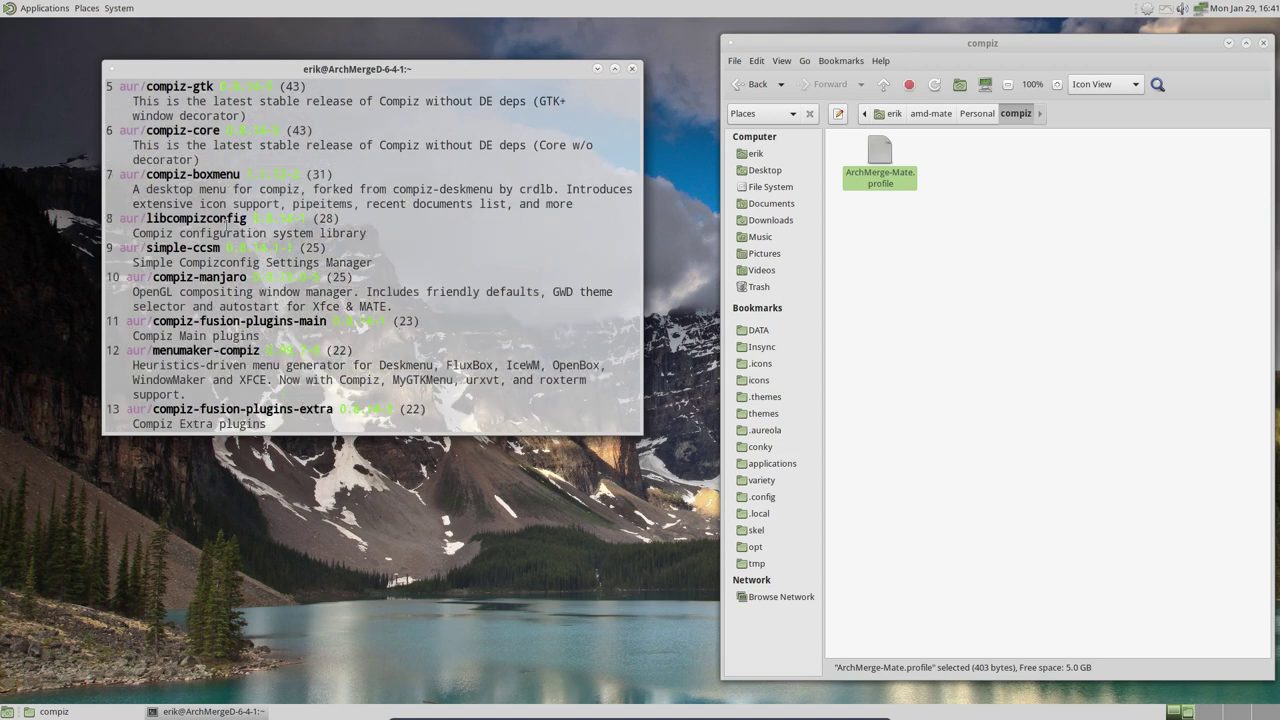
pyautogui.moveTo(153, 232); pyautogui.dragTo(352, 232)
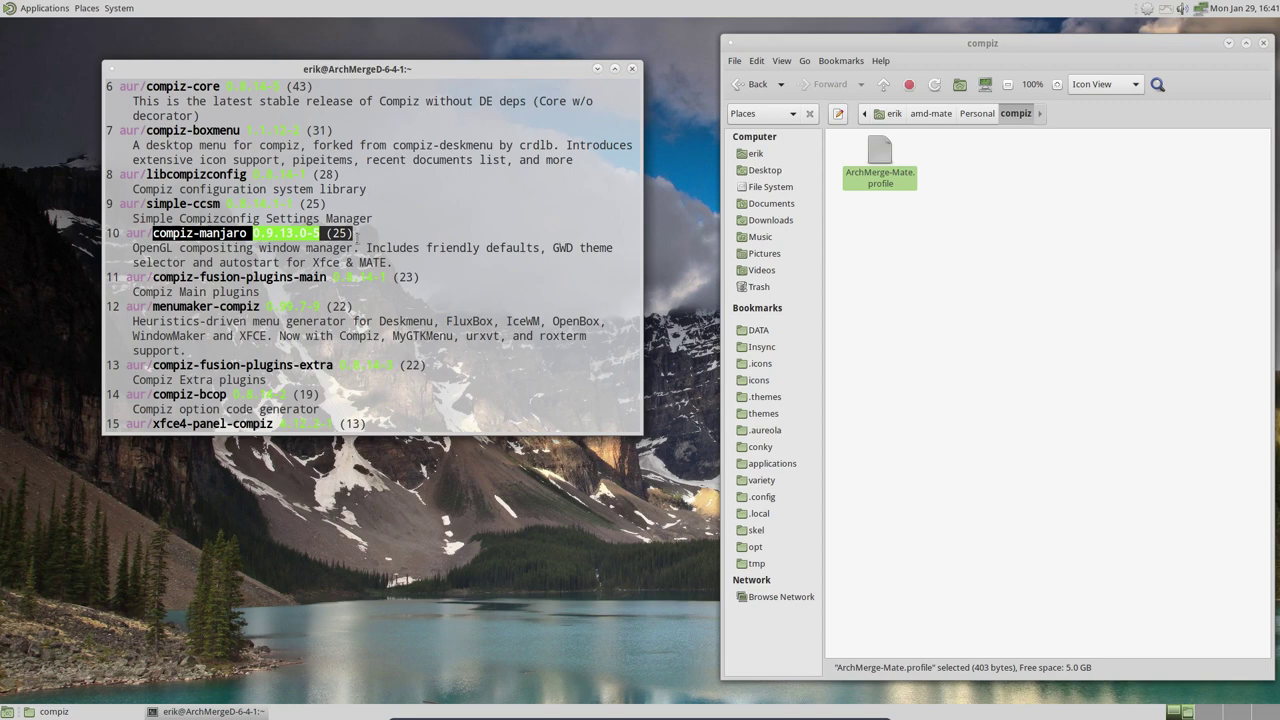
# Pick package 10, compiz-manjaro, confirm, enter the sudo password, and decline both edit prompts.
pyautogui.write('10')
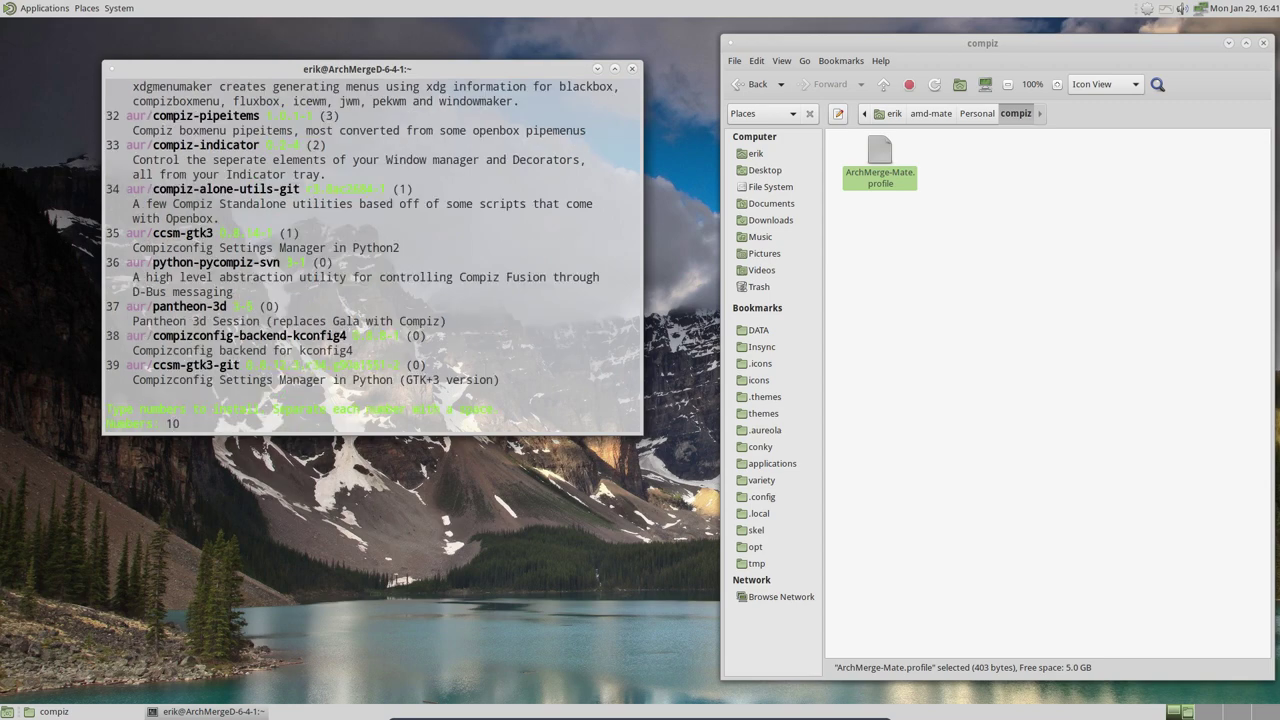
pyautogui.press('Return')
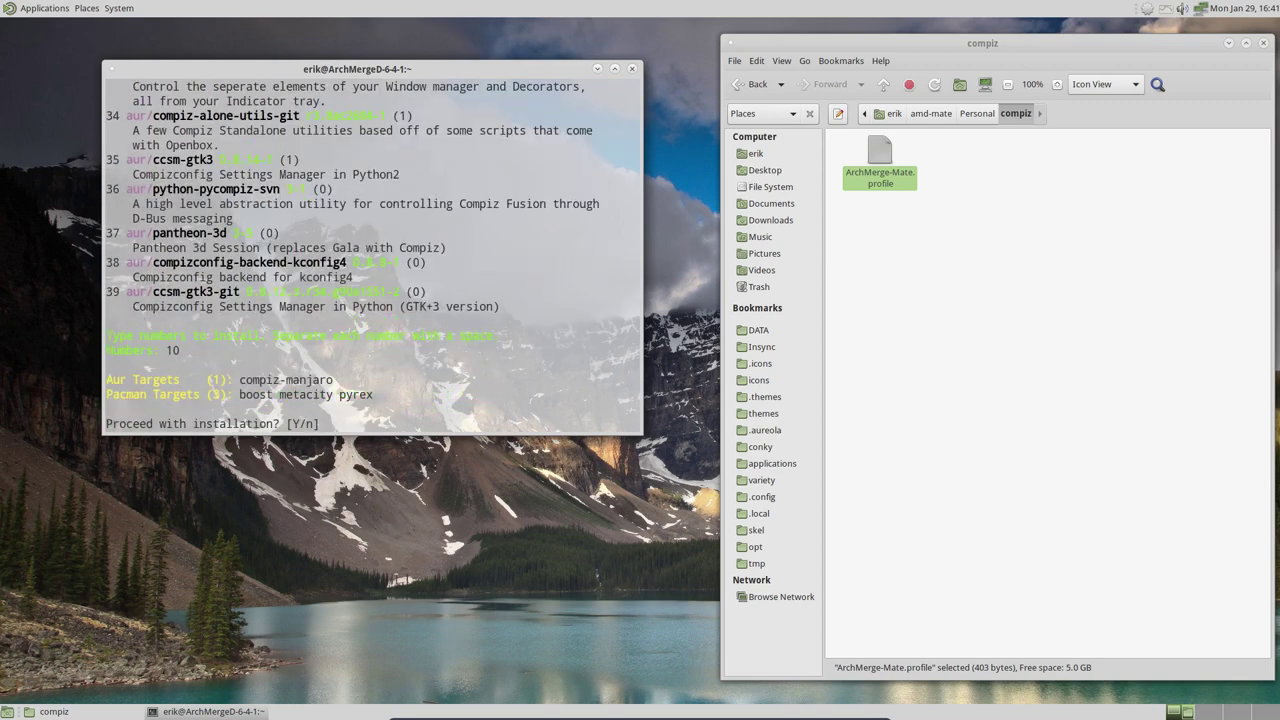
pyautogui.write('y')
pyautogui.press('Return')
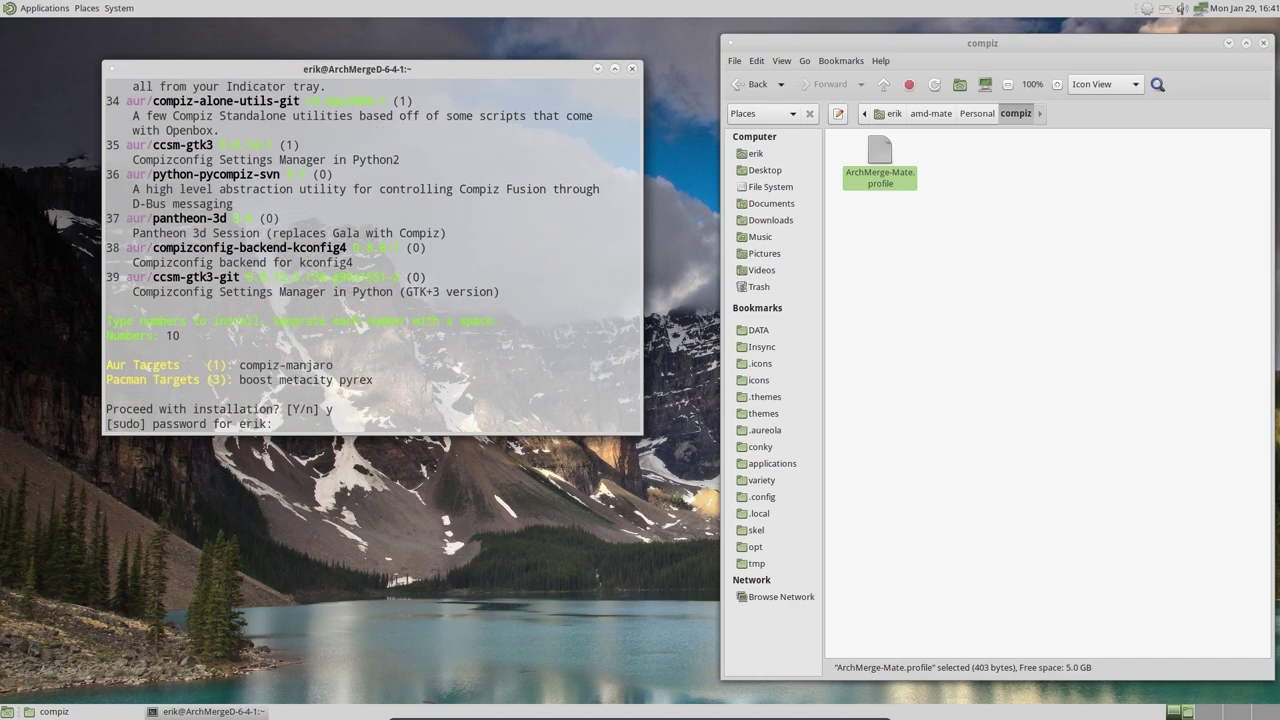
pyautogui.press('Return')
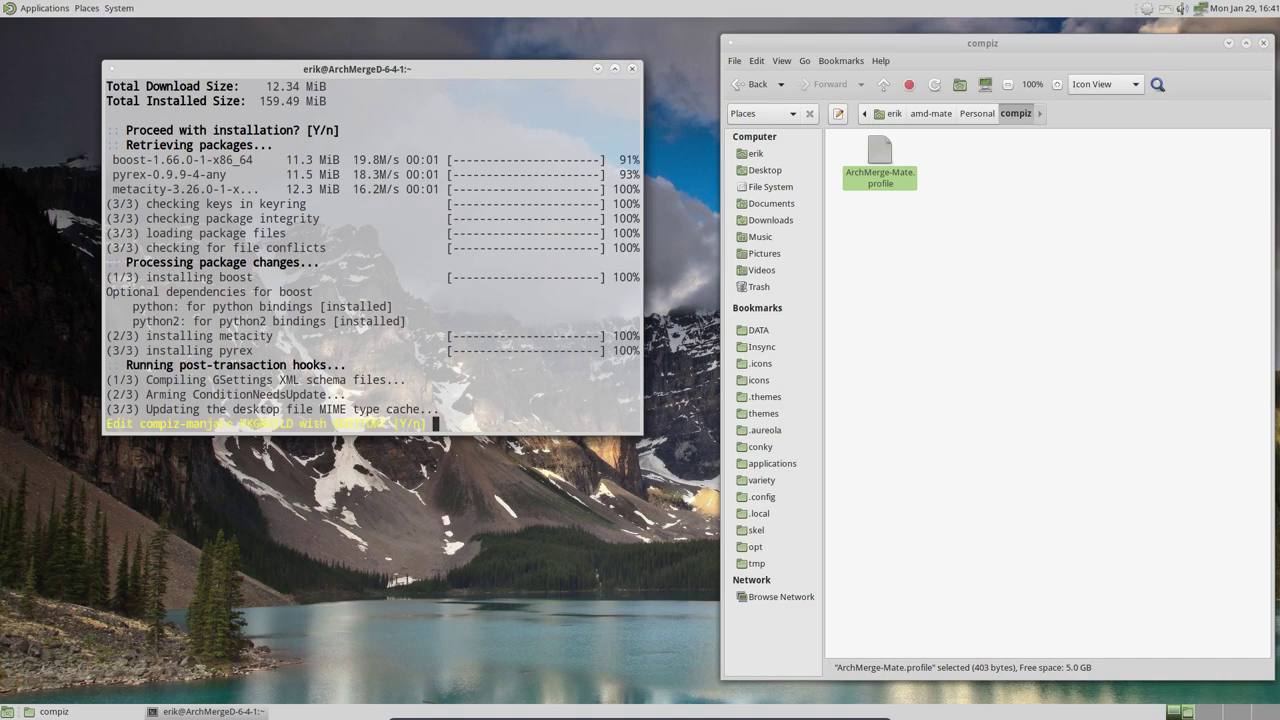
pyautogui.write('n')
pyautogui.press('Return')
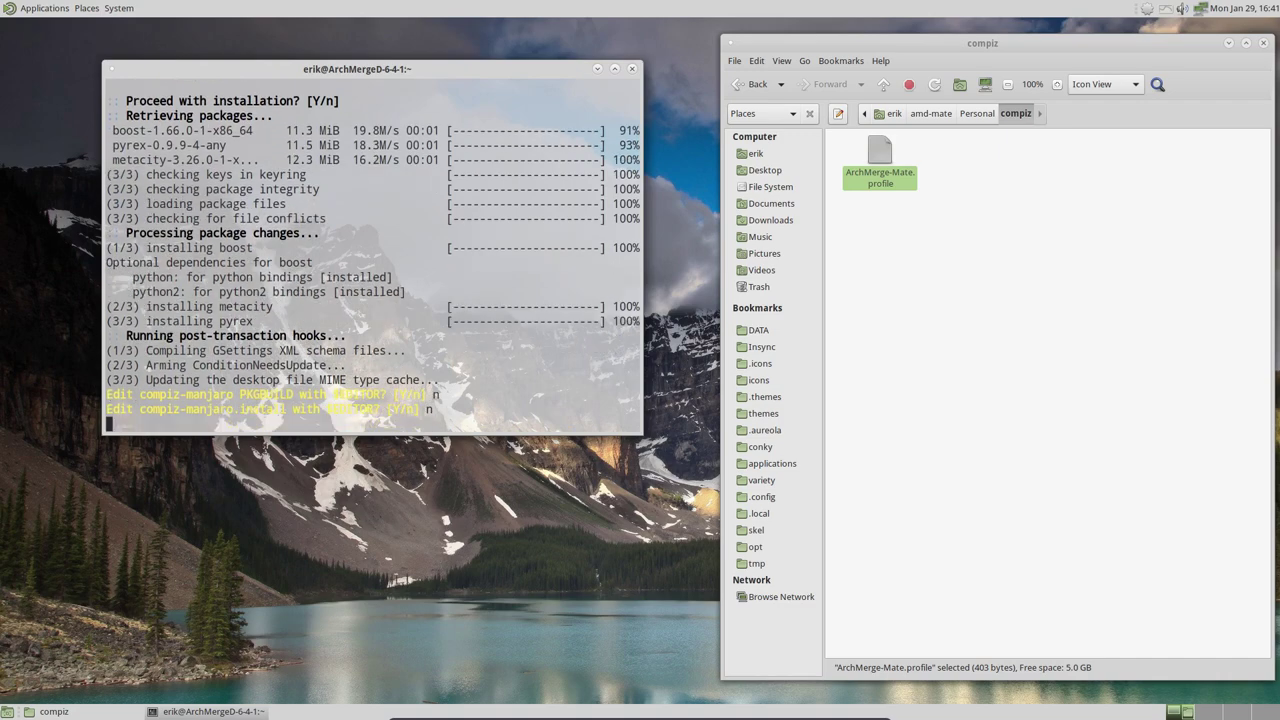
pyautogui.write('n')
pyautogui.press('Return')
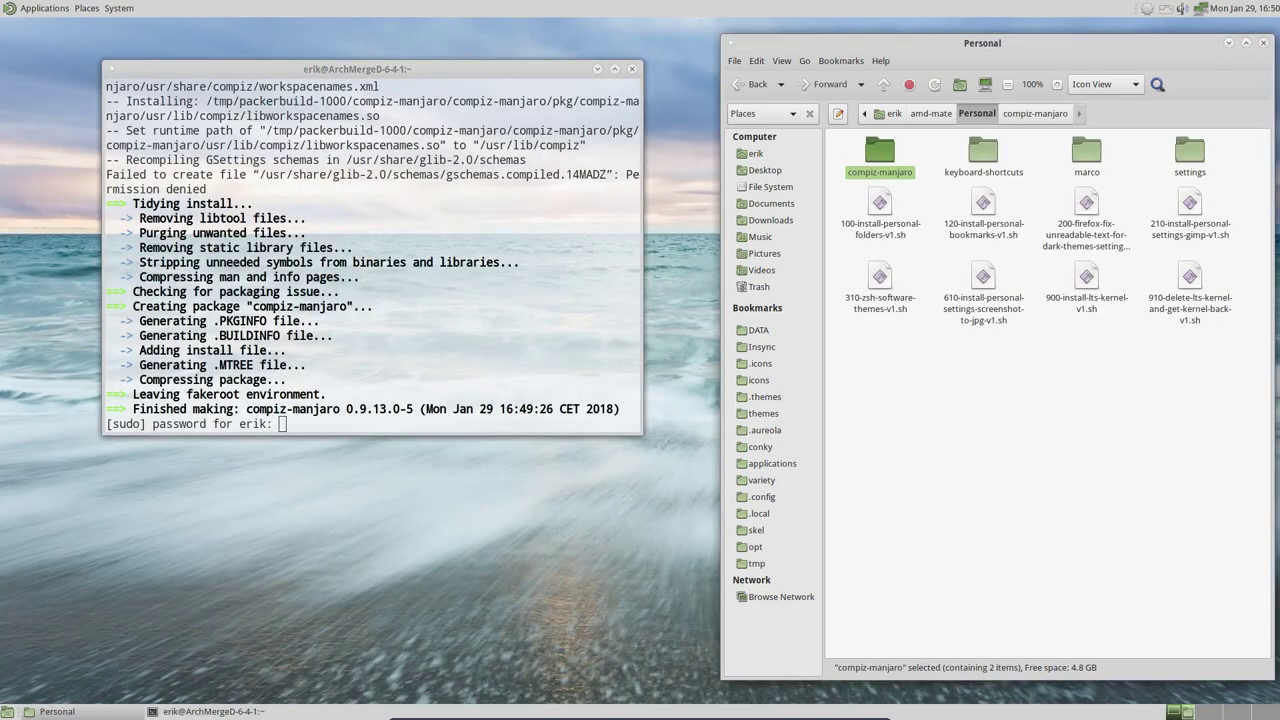
# Enter the sudo password and confirm installing the built compiz-manjaro package.
pyautogui.click(350, 340)
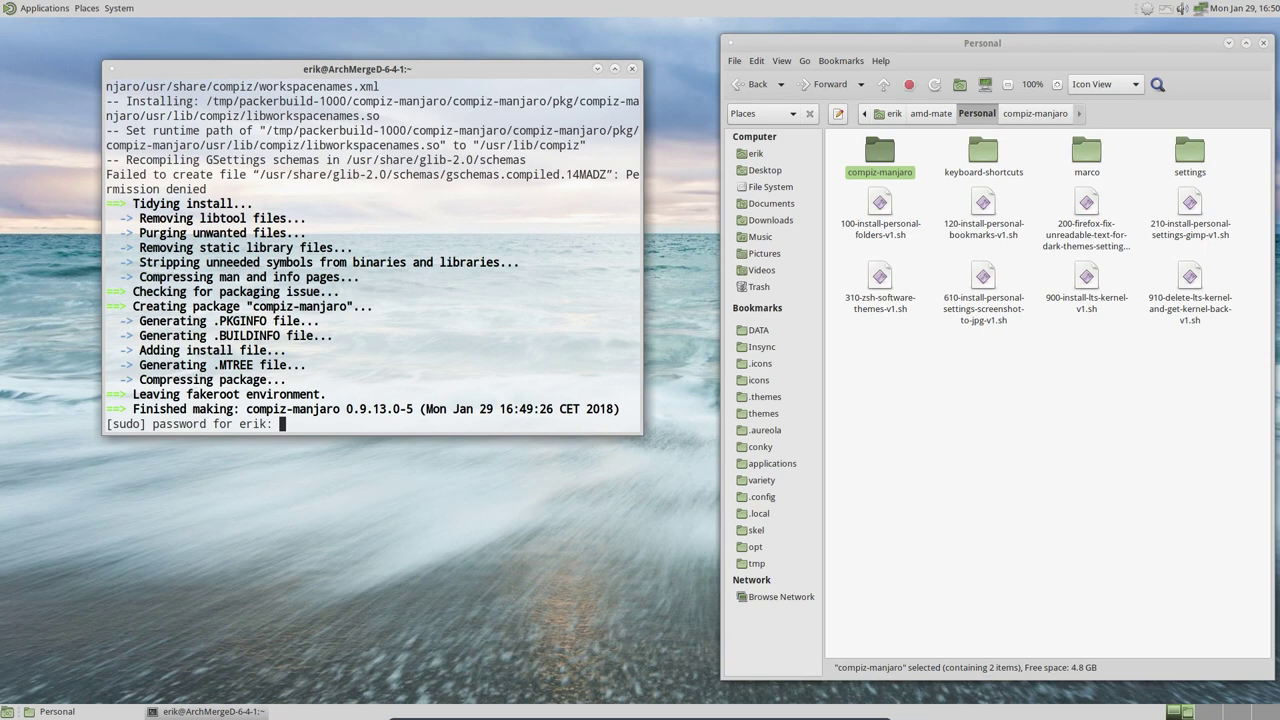
pyautogui.press('Return')
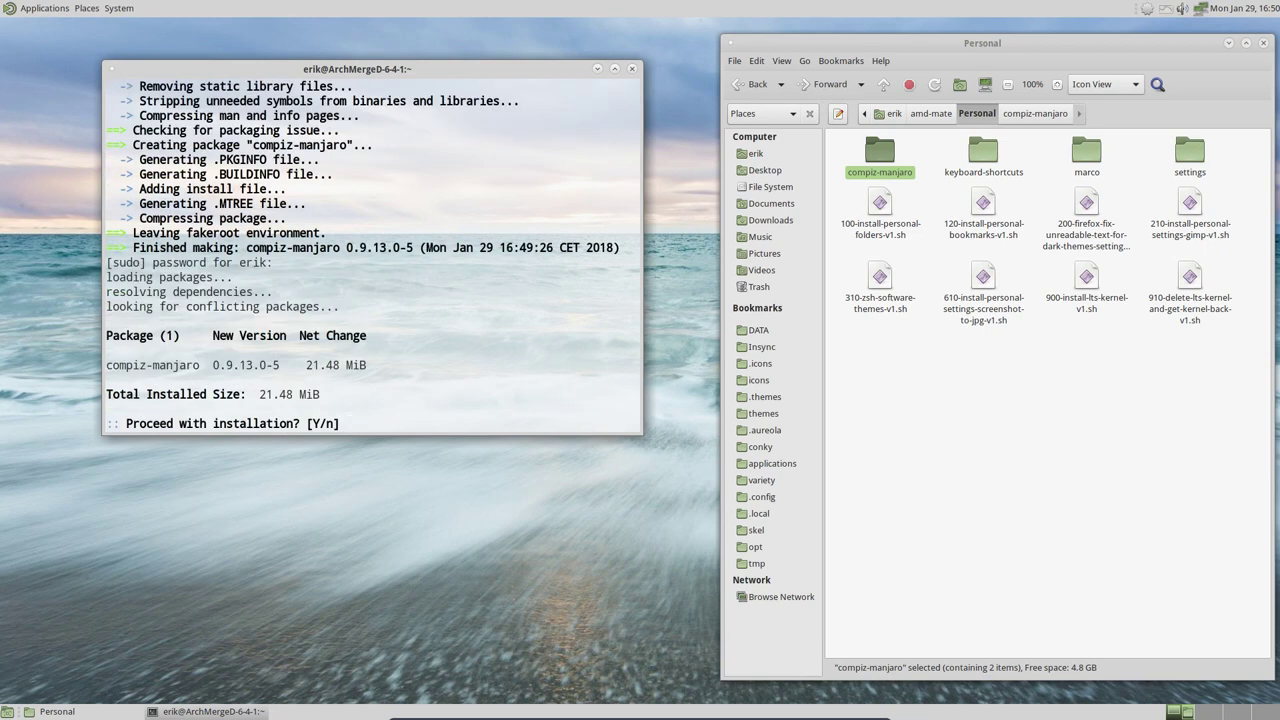
pyautogui.write('y')
pyautogui.press('Return')
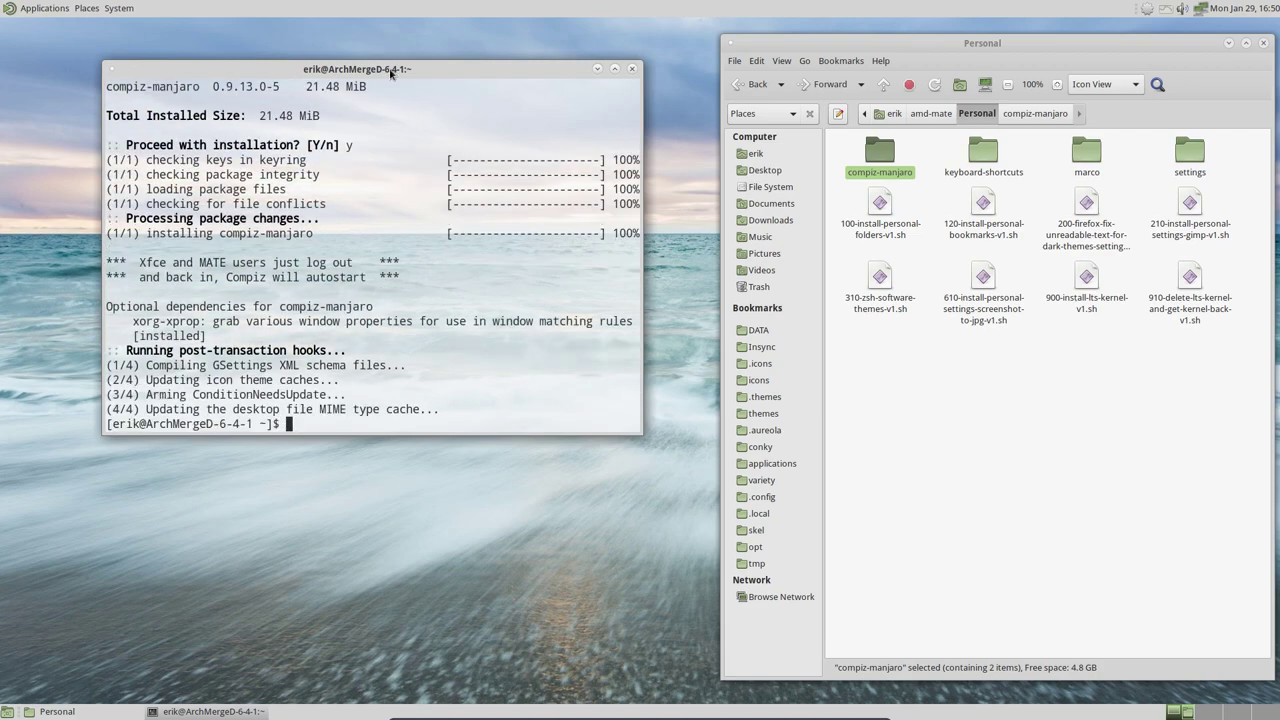
pyautogui.moveTo(393, 72); pyautogui.dragTo(384, 131)
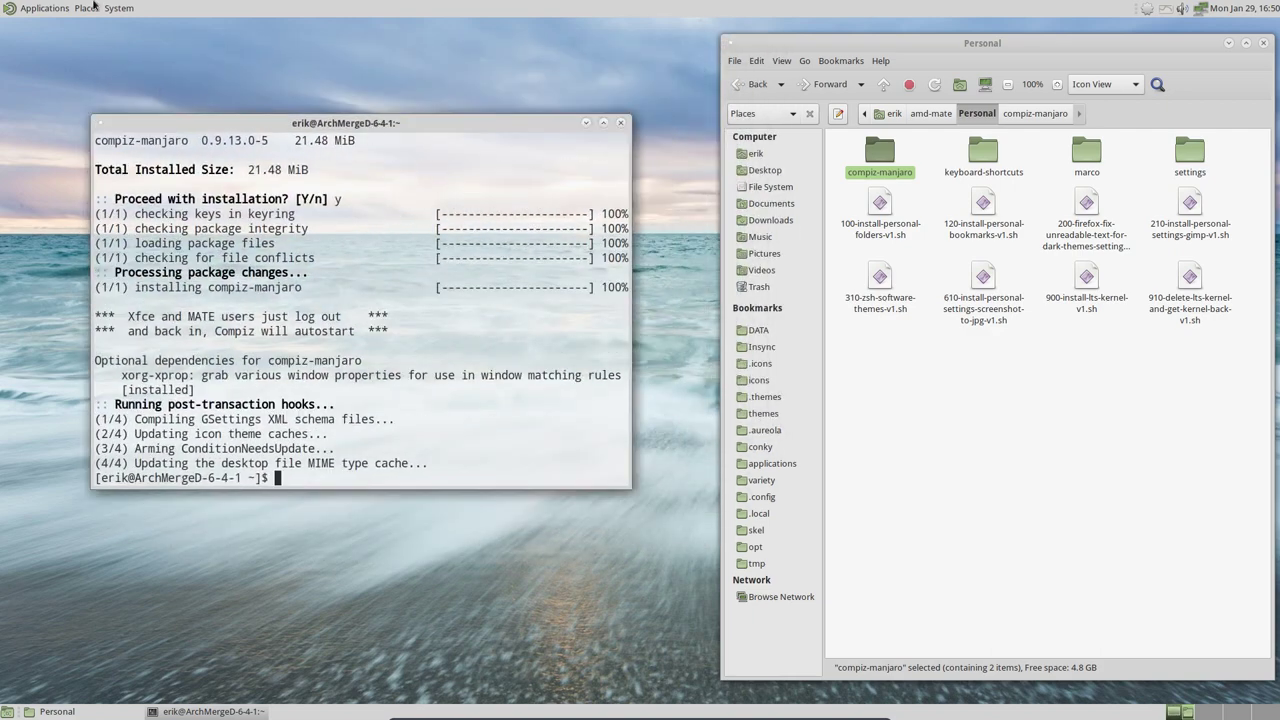
# Launch MATE Tweak from System > Preferences > Look and Feel.
pyautogui.click(117, 9)
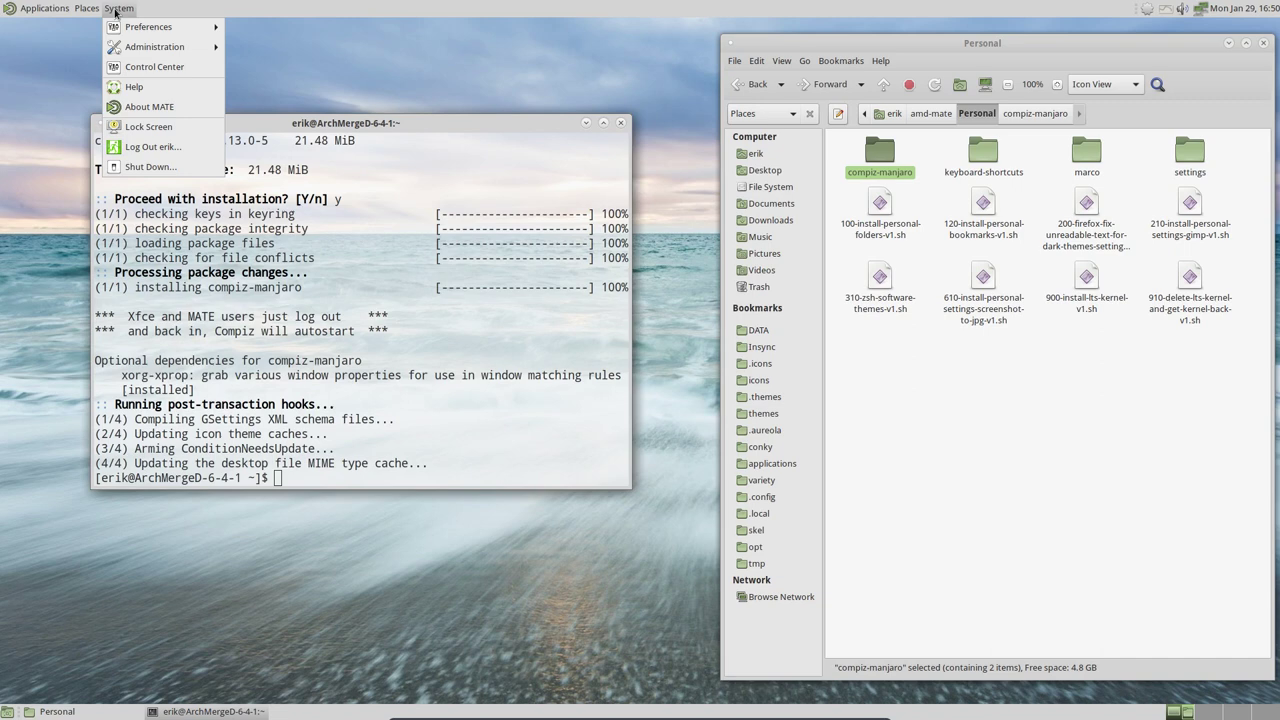
pyautogui.moveTo(160, 30)
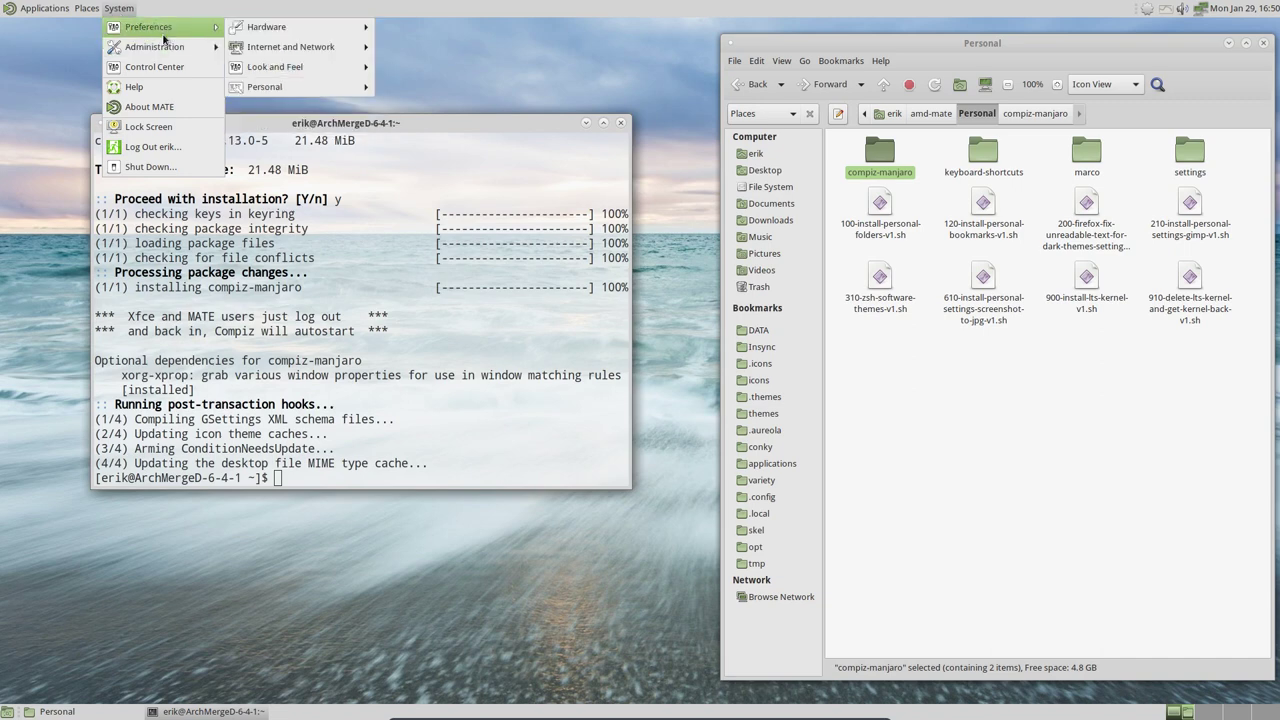
pyautogui.moveTo(278, 67)
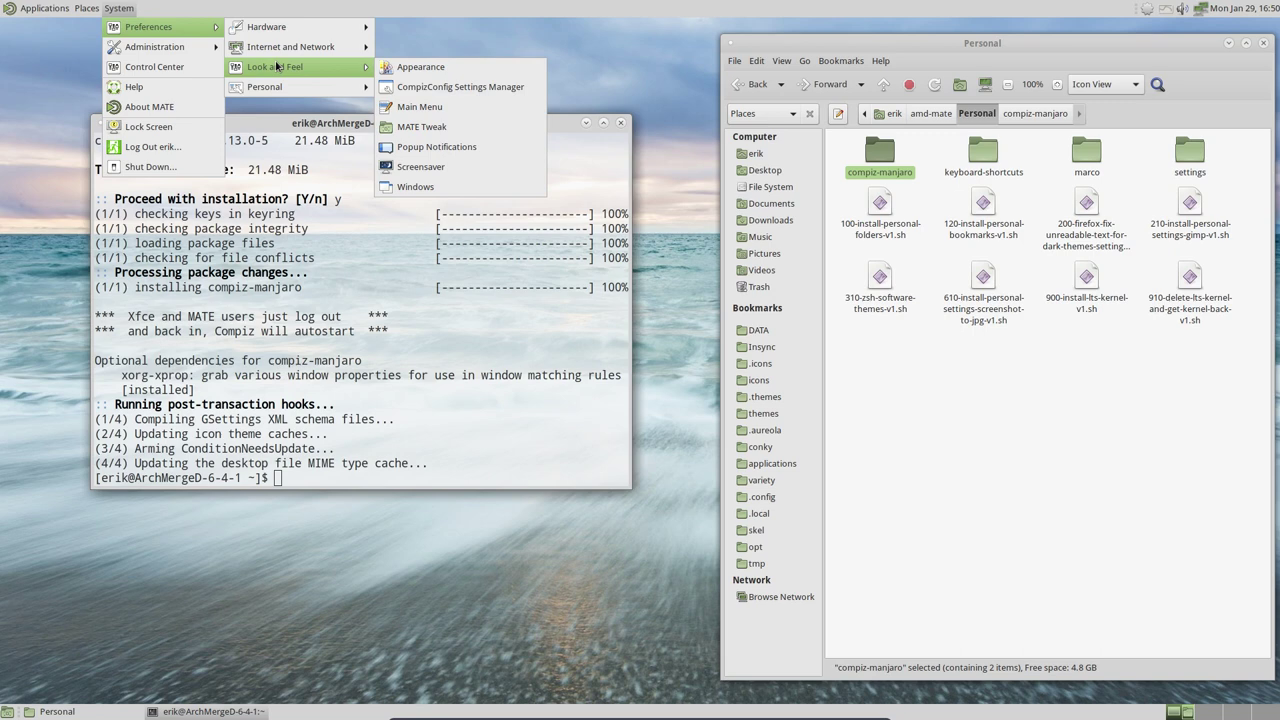
pyautogui.click(437, 128)
# In MATE Tweak's Windows settings, try the Marco options, switch the window manager to Compiz, then close.
pyautogui.click(475, 388)
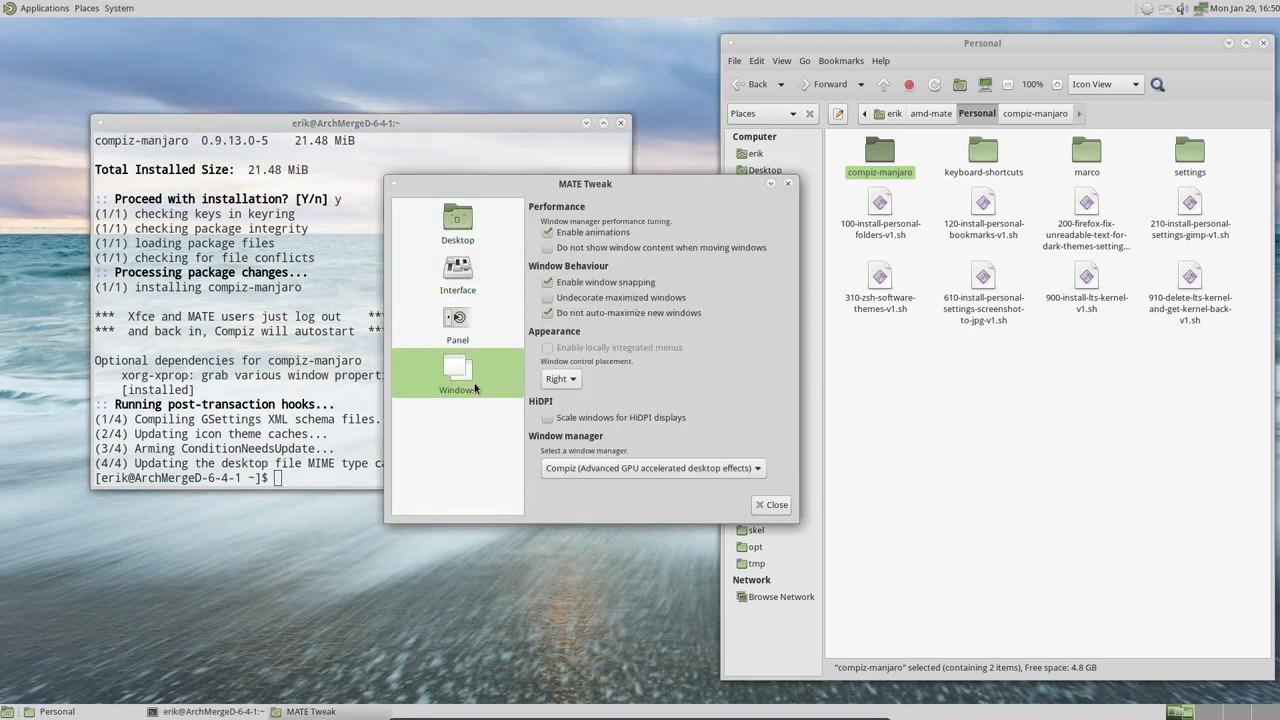
pyautogui.click(587, 468)
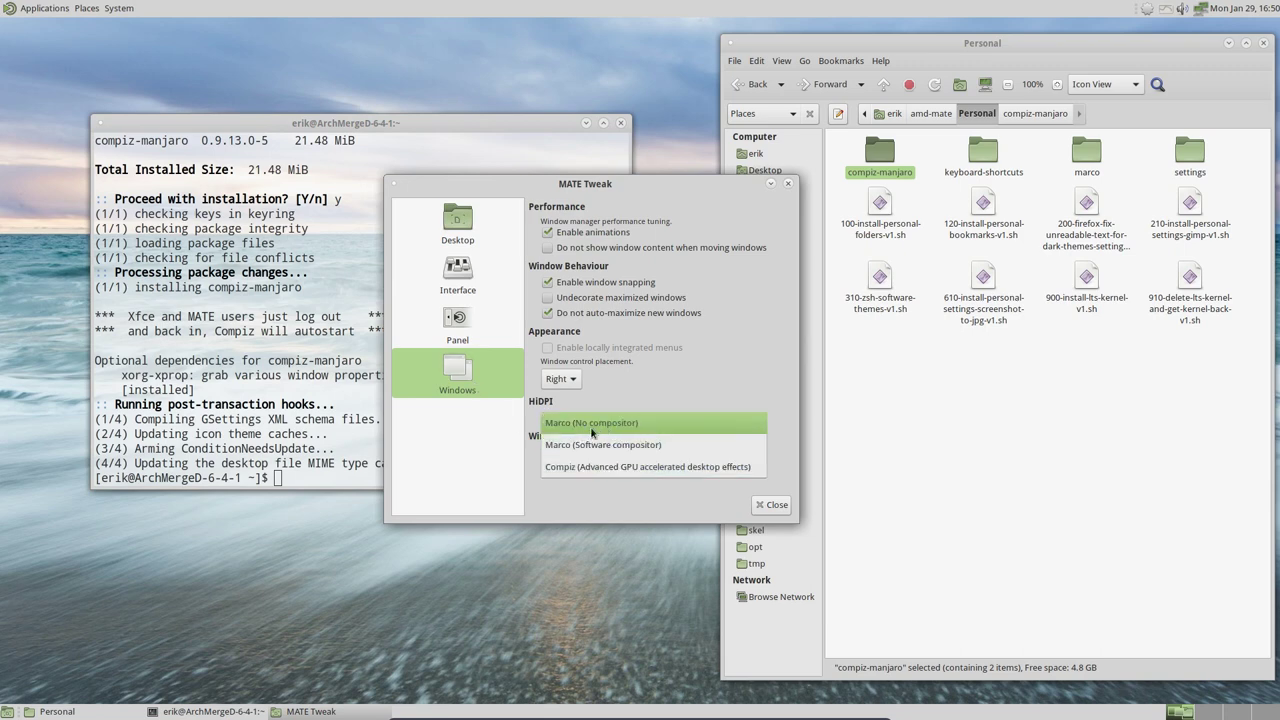
pyautogui.click(591, 430)
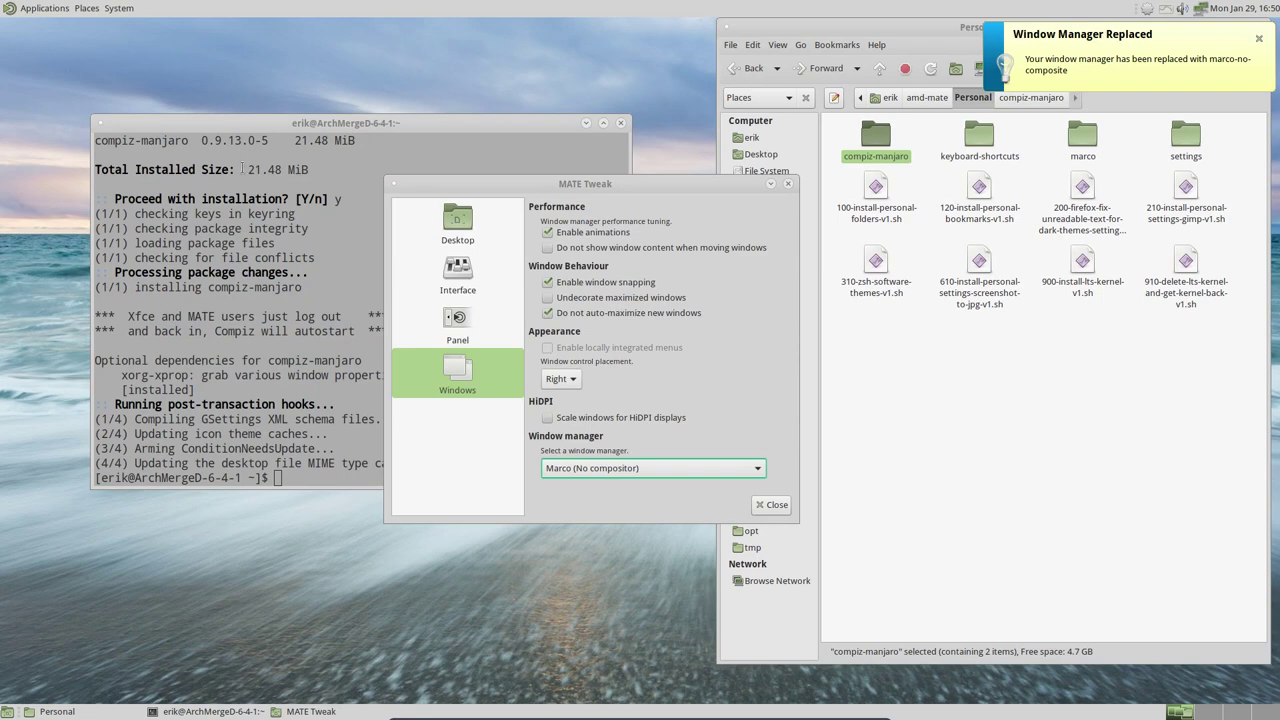
pyautogui.click(682, 470)
pyautogui.click(673, 490)
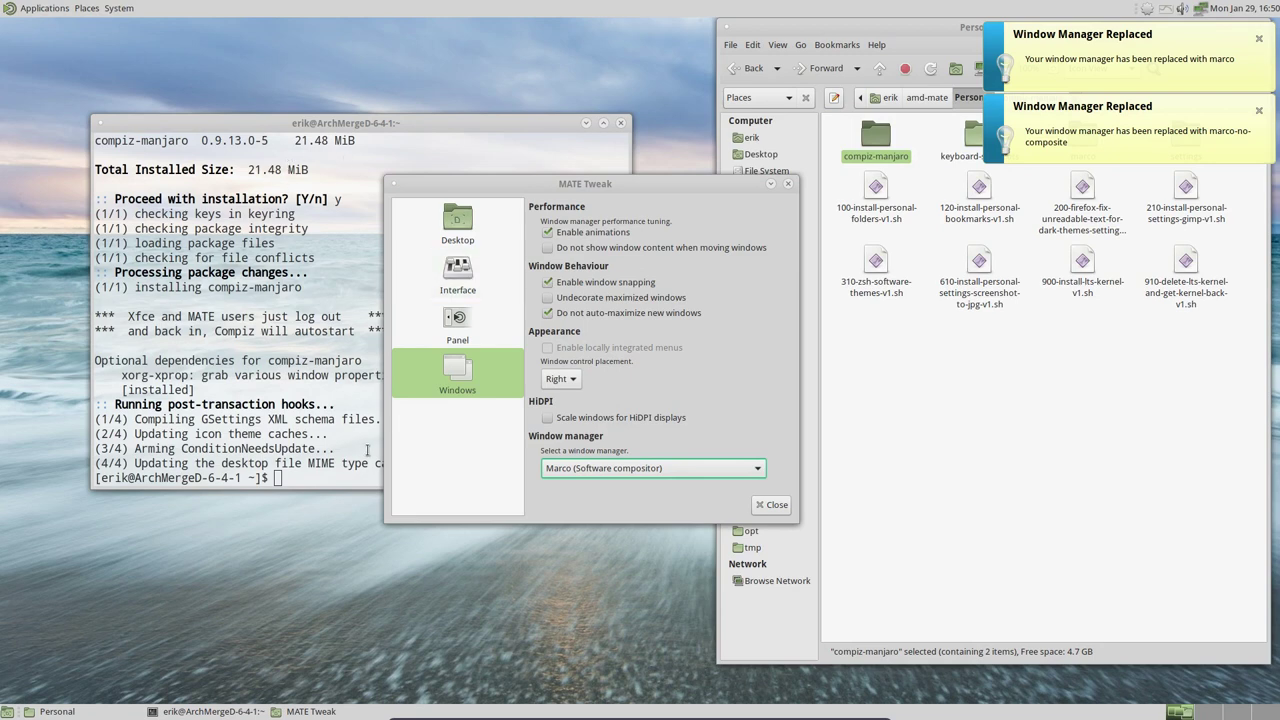
pyautogui.click(615, 470)
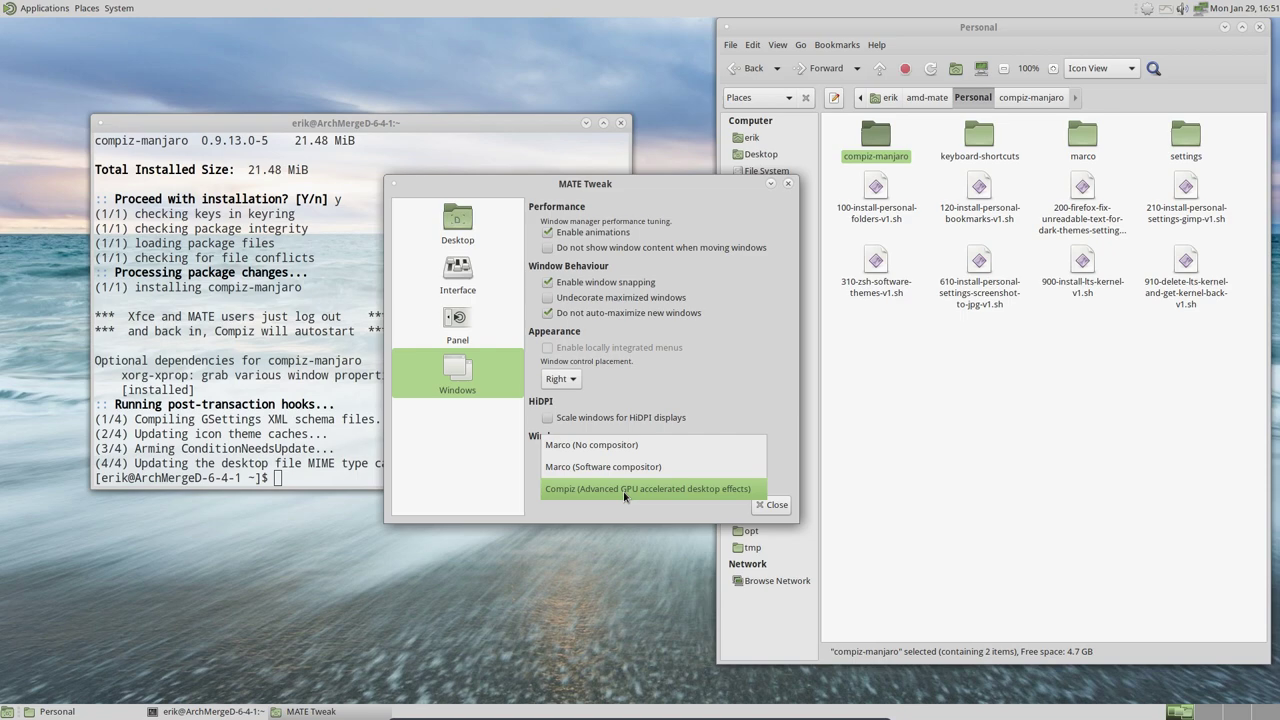
pyautogui.click(624, 490)
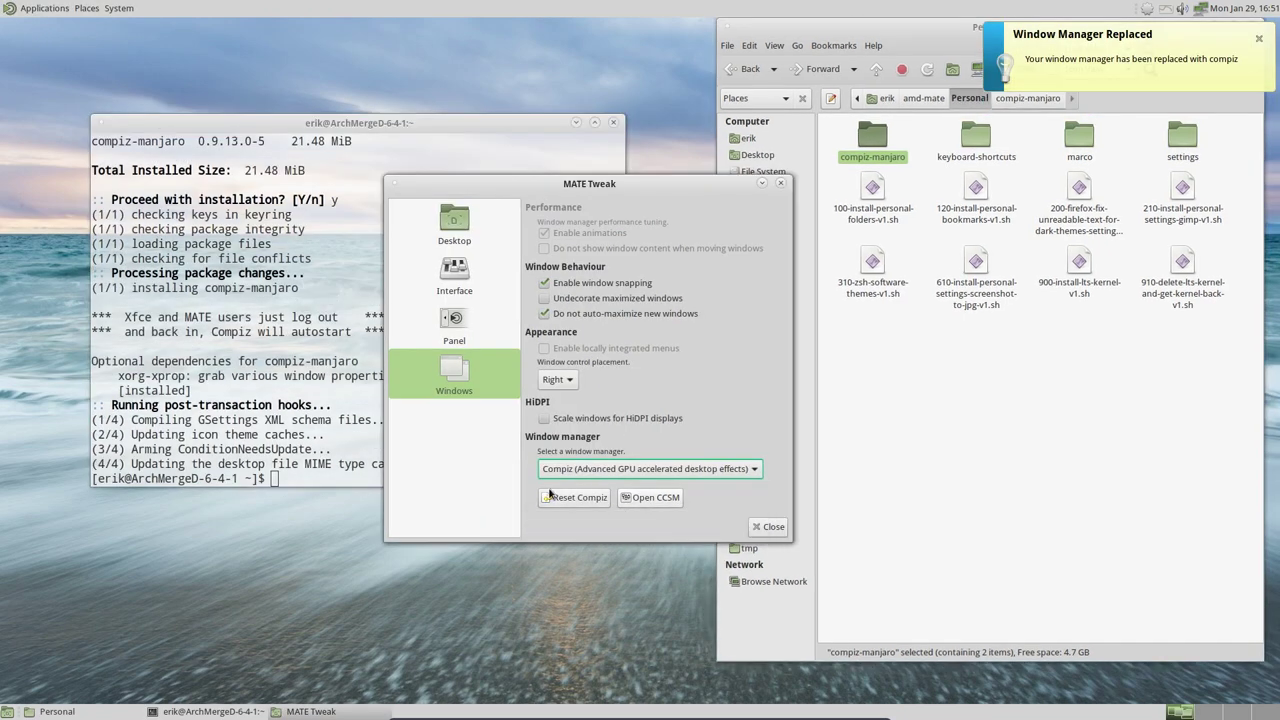
pyautogui.moveTo(593, 190); pyautogui.dragTo(385, 220)
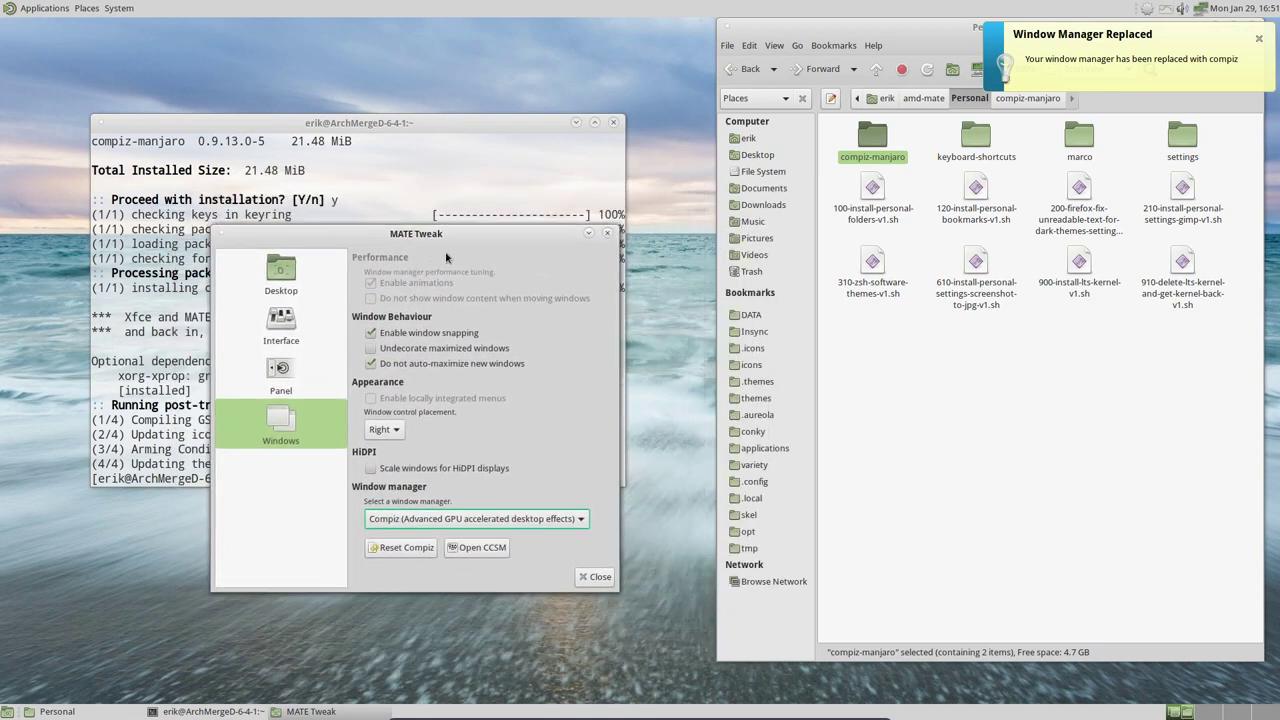
pyautogui.click(607, 235)
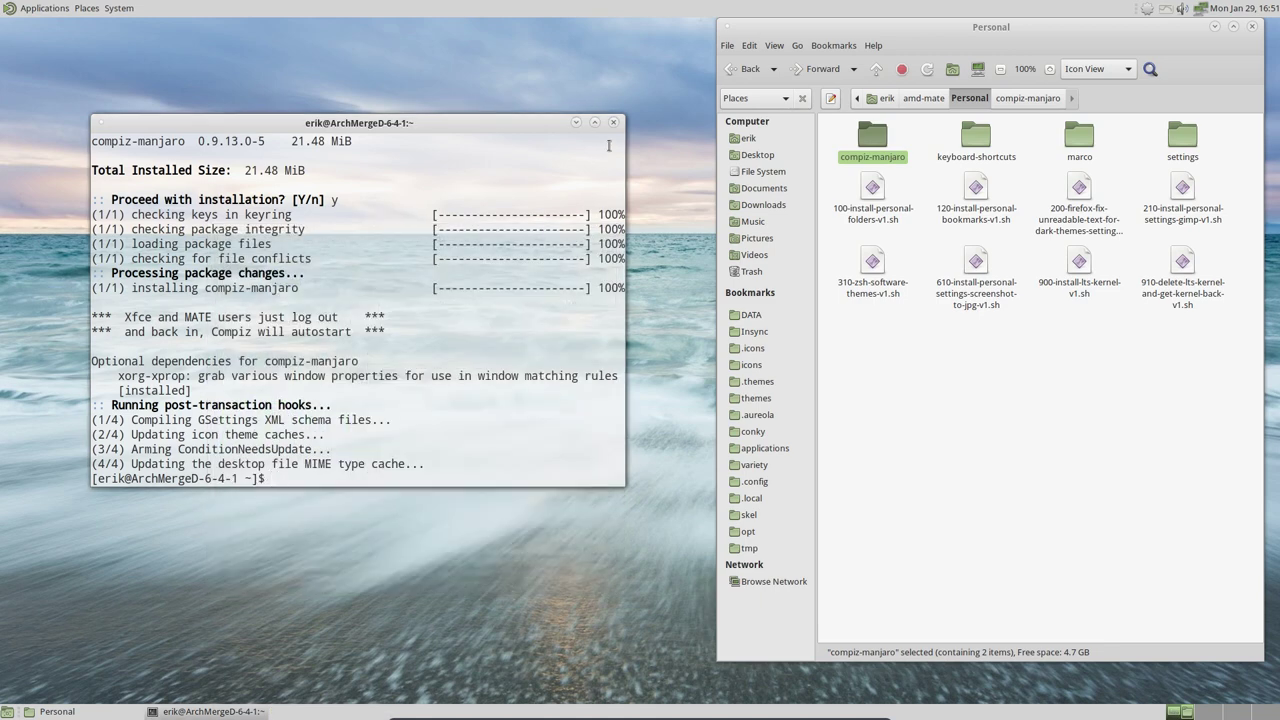
# Close the terminal, launch CompizConfig Settings Manager from Look and Feel, and dismiss its caution warning.
pyautogui.click(614, 123)
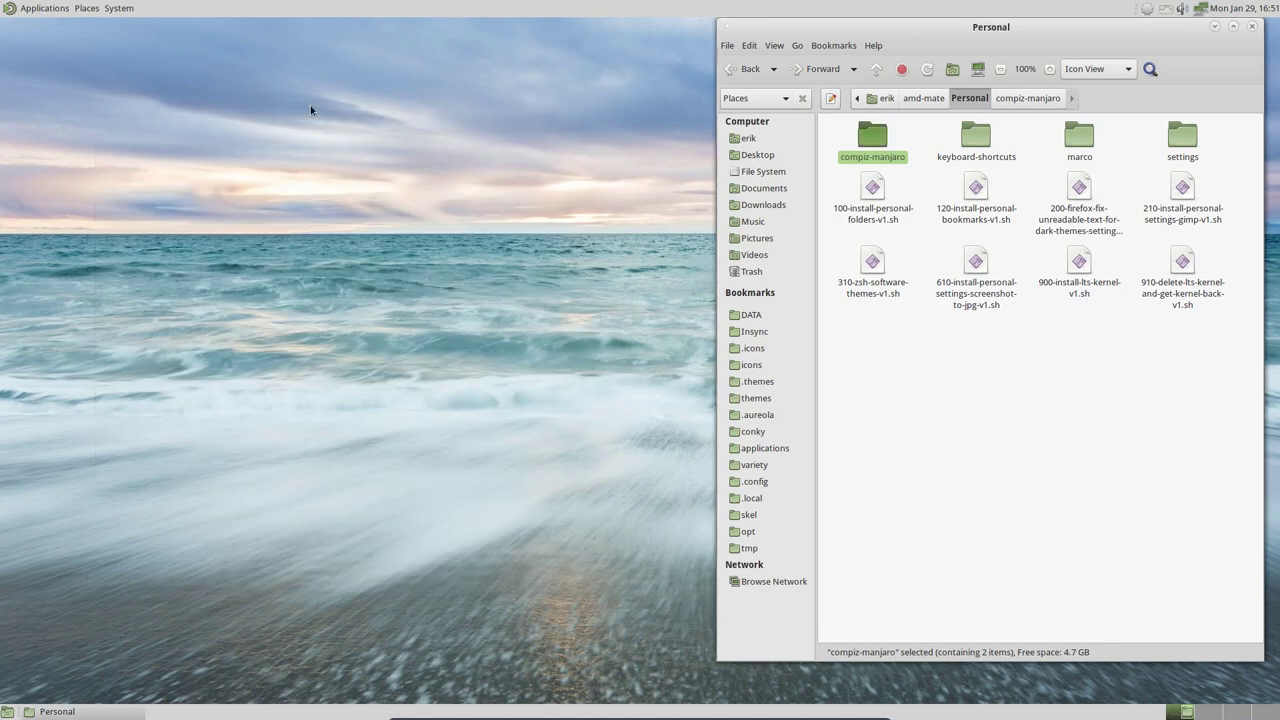
pyautogui.click(118, 8)
pyautogui.moveTo(138, 34)
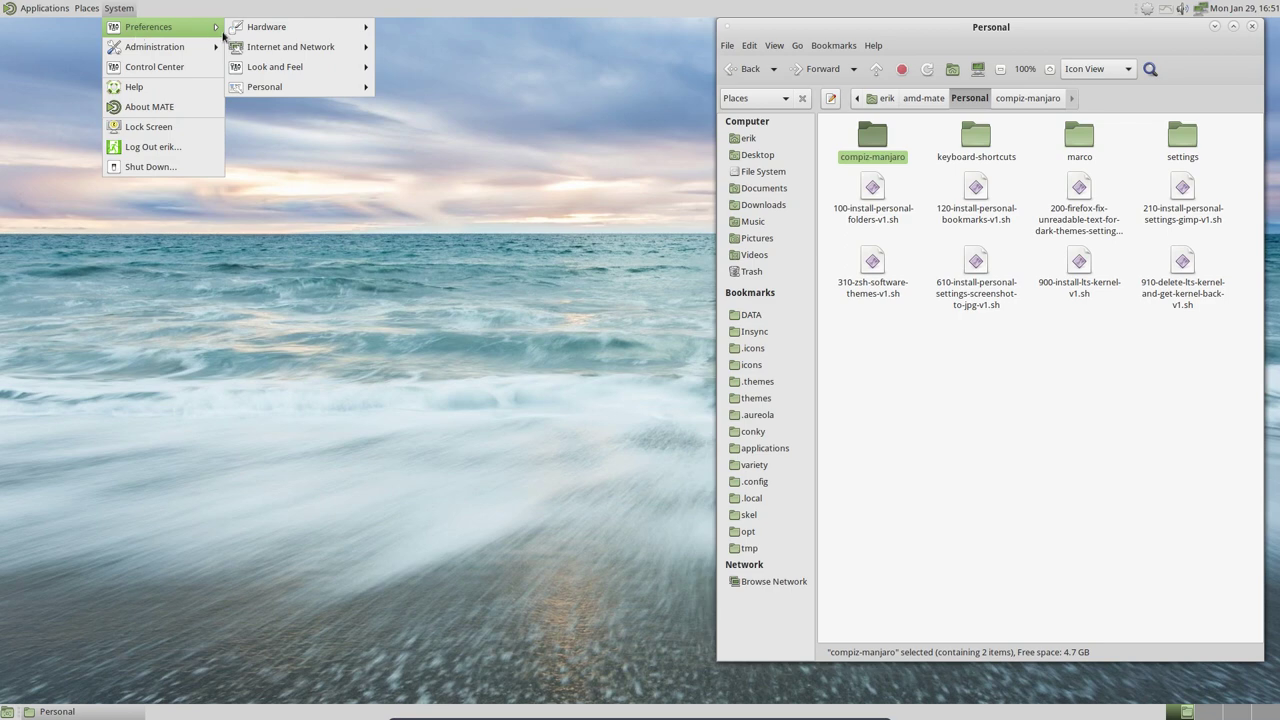
pyautogui.moveTo(295, 67)
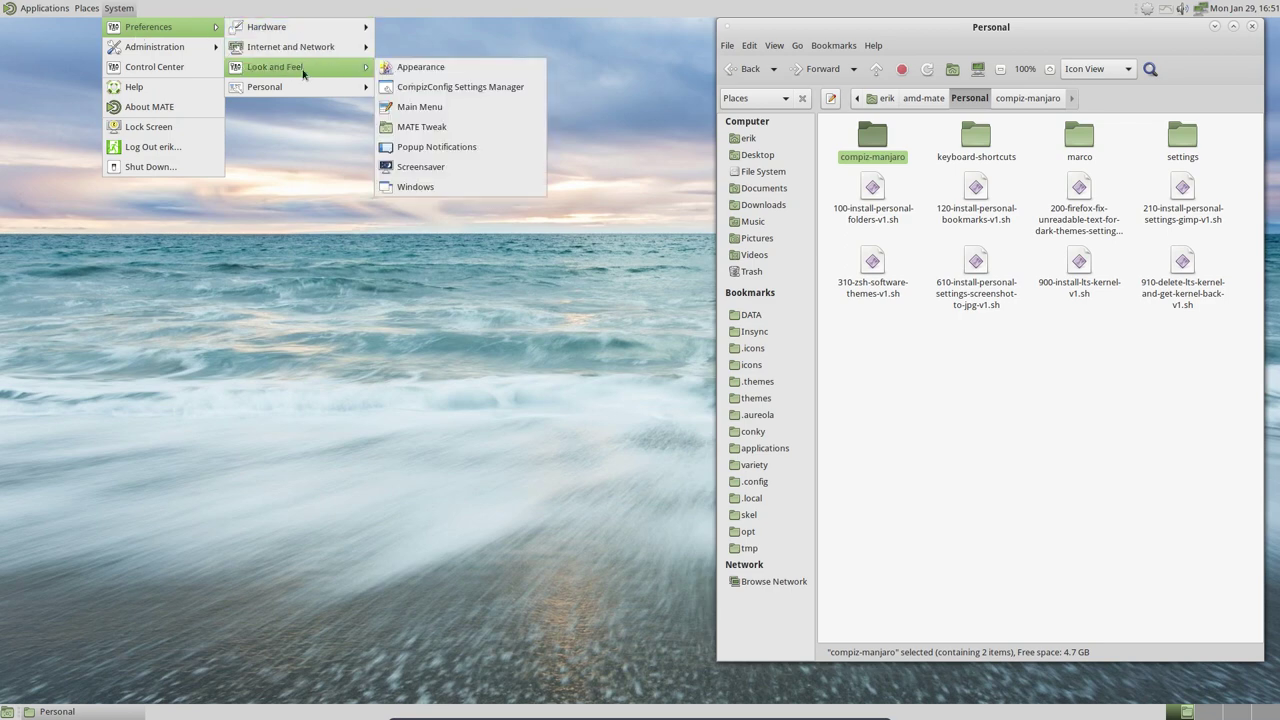
pyautogui.click(420, 88)
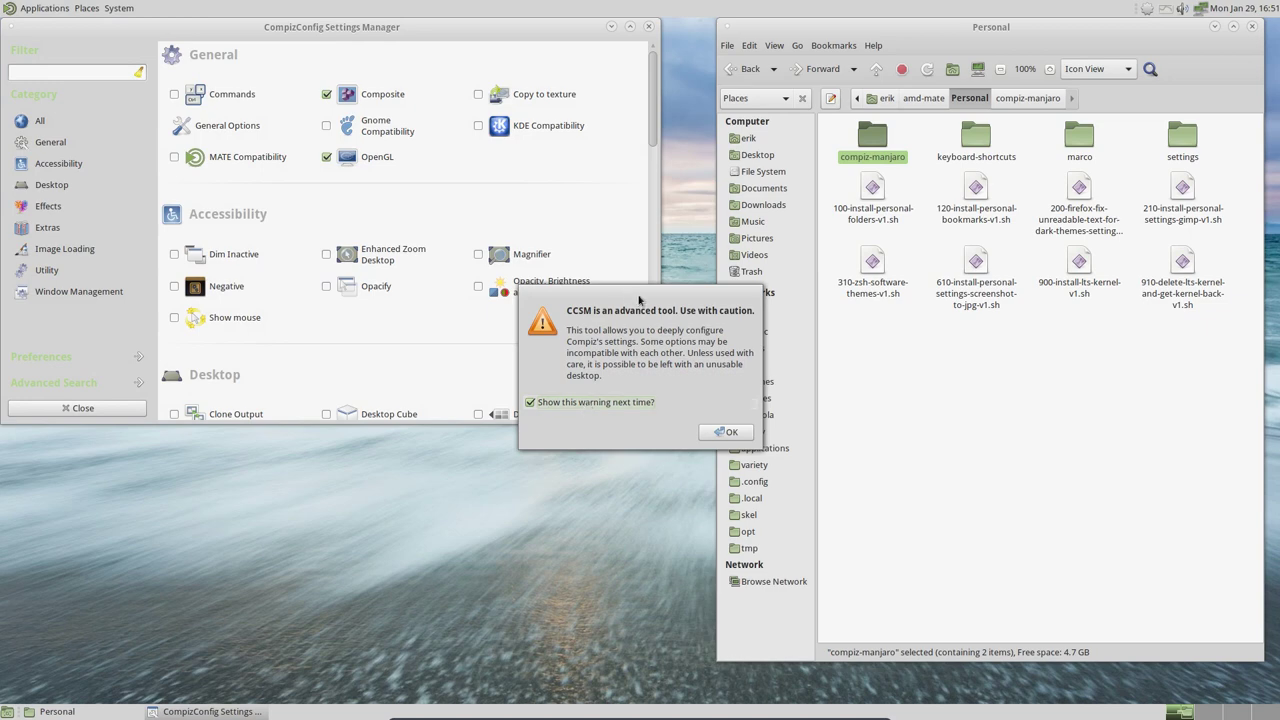
pyautogui.moveTo(639, 300); pyautogui.dragTo(434, 463)
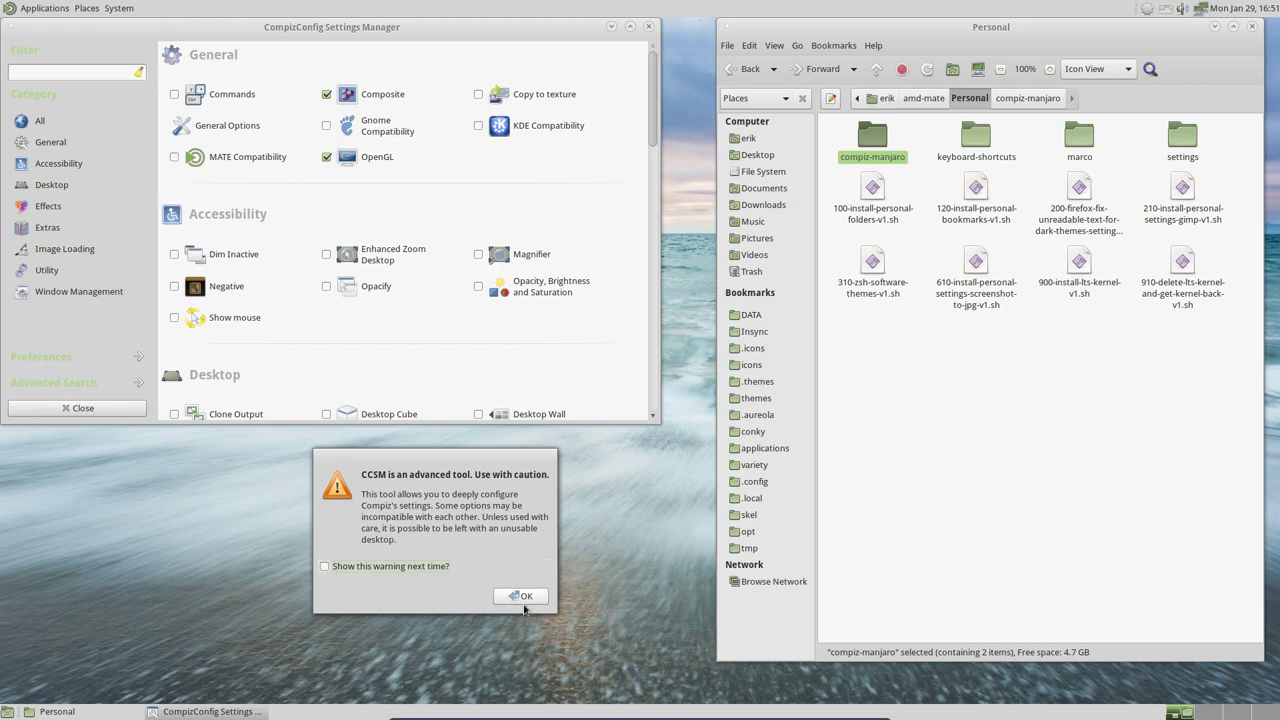
pyautogui.click(520, 596)
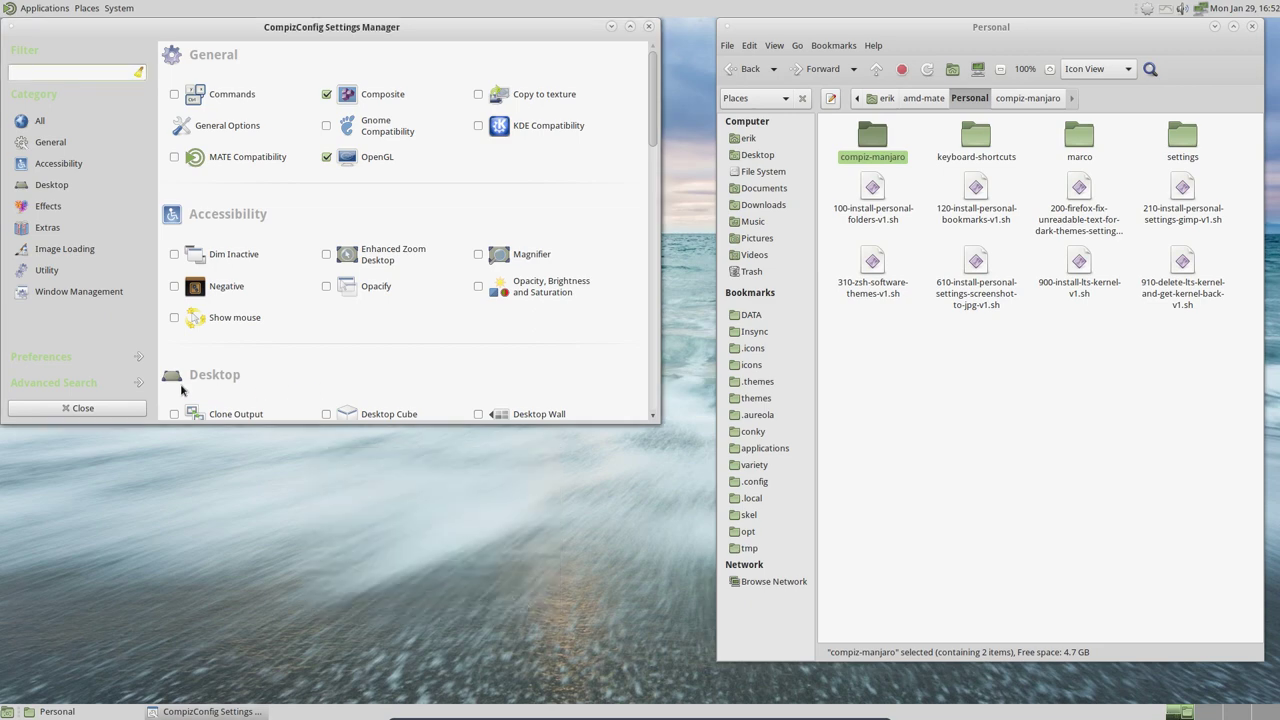
# Import ArchMerge-Mate.profile from amd-mate/Personal/compiz-manjaro through the Preferences page.
pyautogui.click(48, 357)
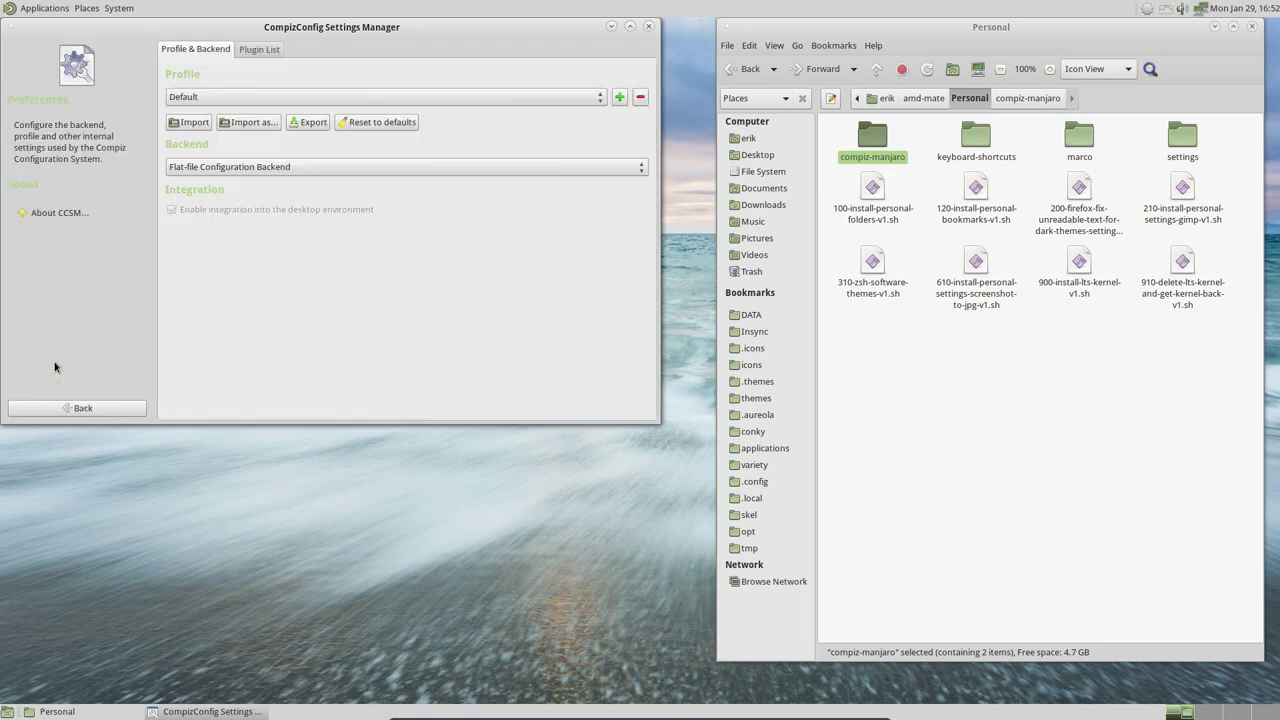
pyautogui.click(188, 122)
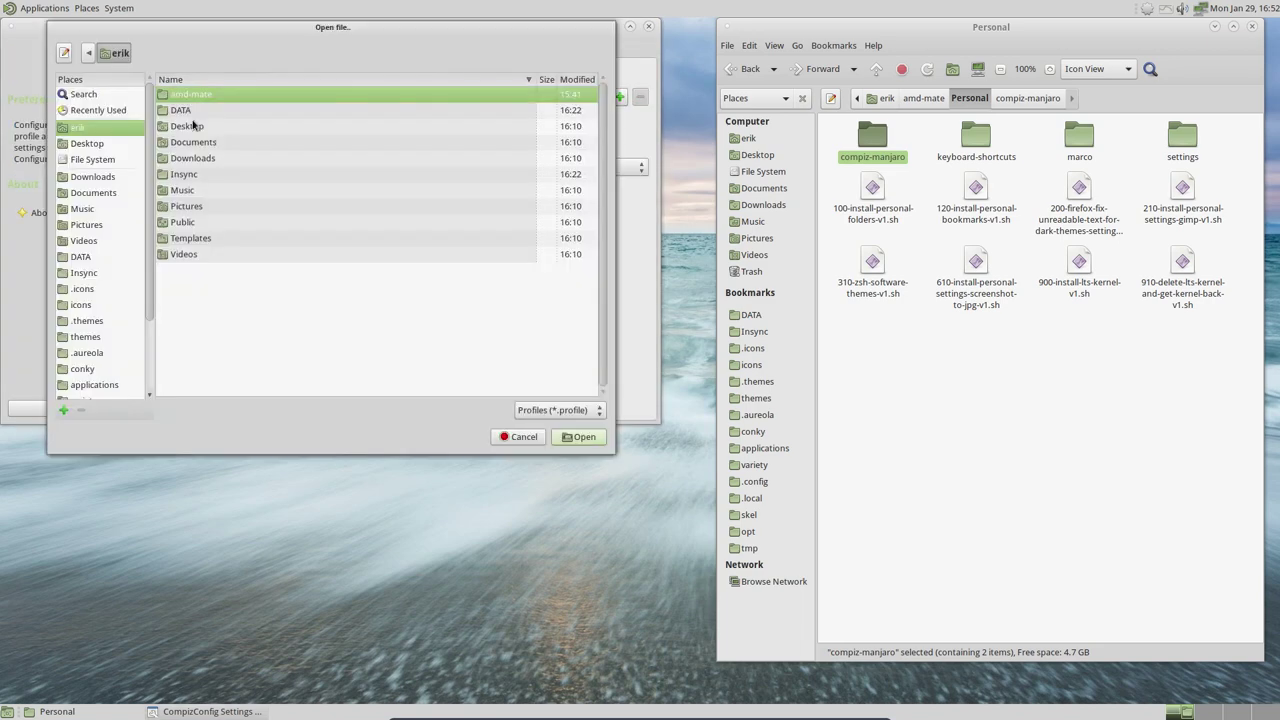
pyautogui.doubleClick(199, 96)
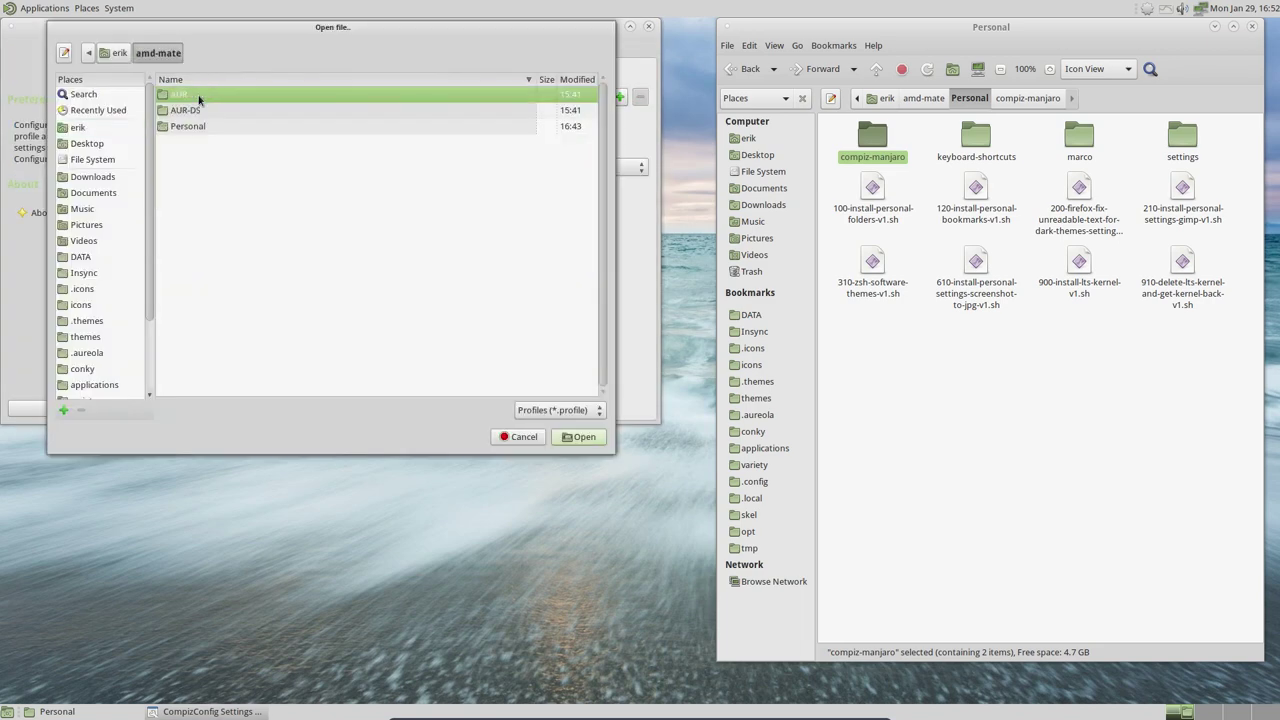
pyautogui.doubleClick(200, 127)
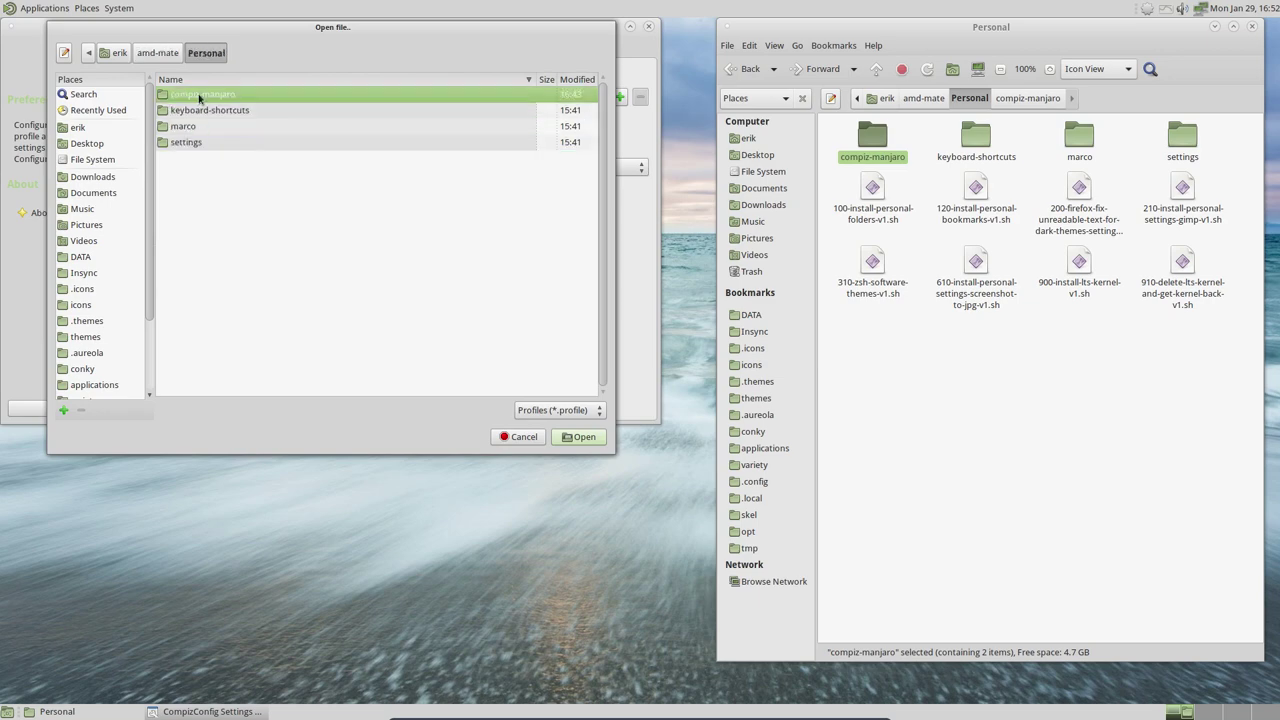
pyautogui.doubleClick(198, 96)
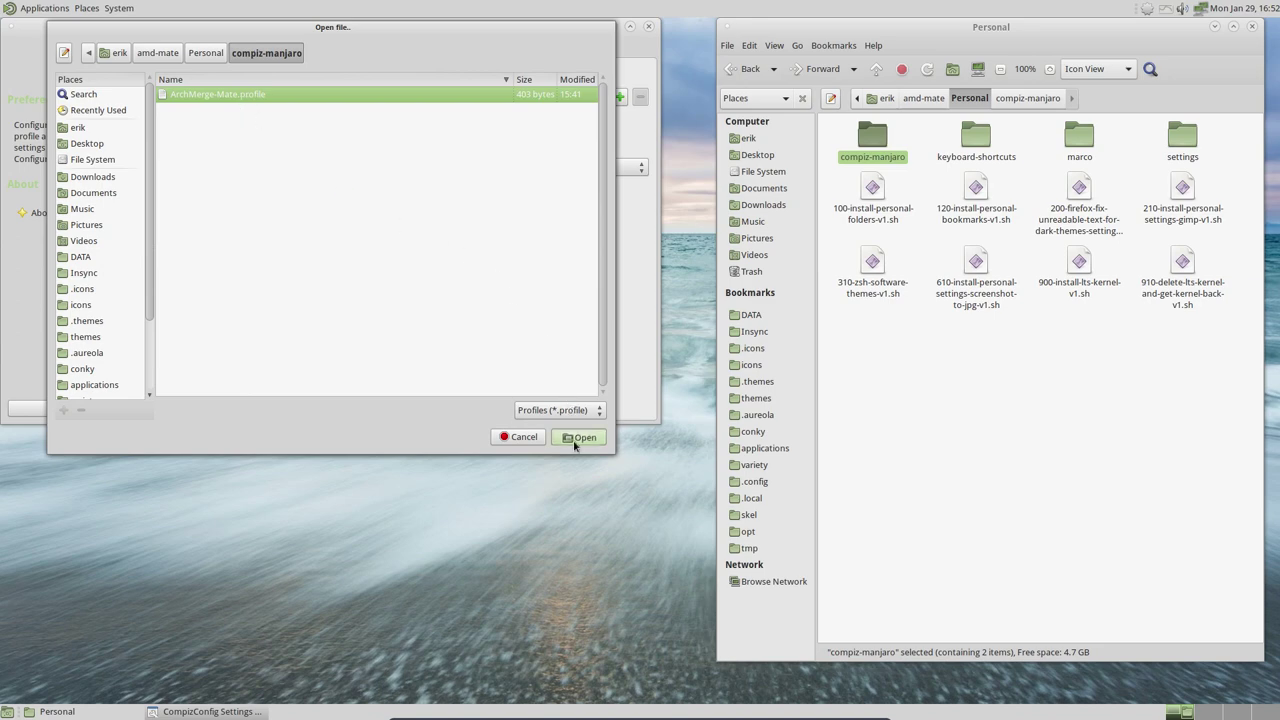
pyautogui.click(578, 440)
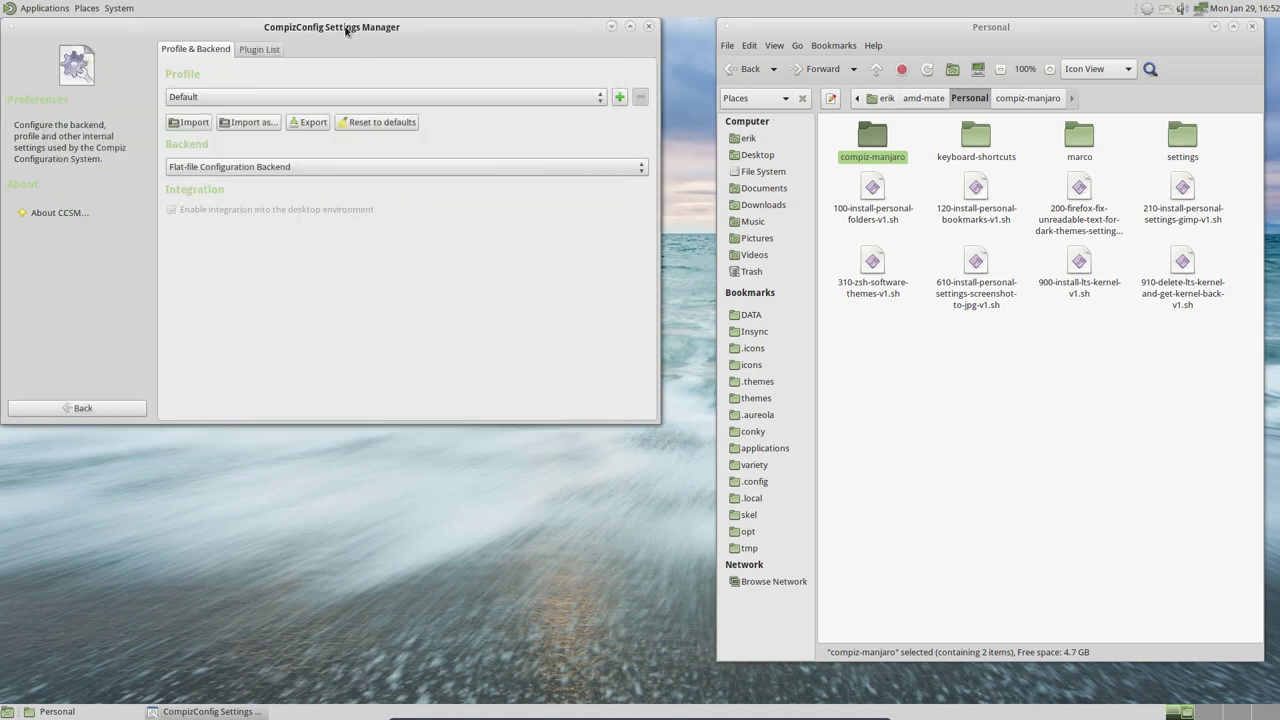
# Drag the settings window to see wobbly windows, then rotate and unfold the desktop cube with Ctrl+Alt+arrows.
pyautogui.moveTo(346, 31); pyautogui.dragTo(545, 228)
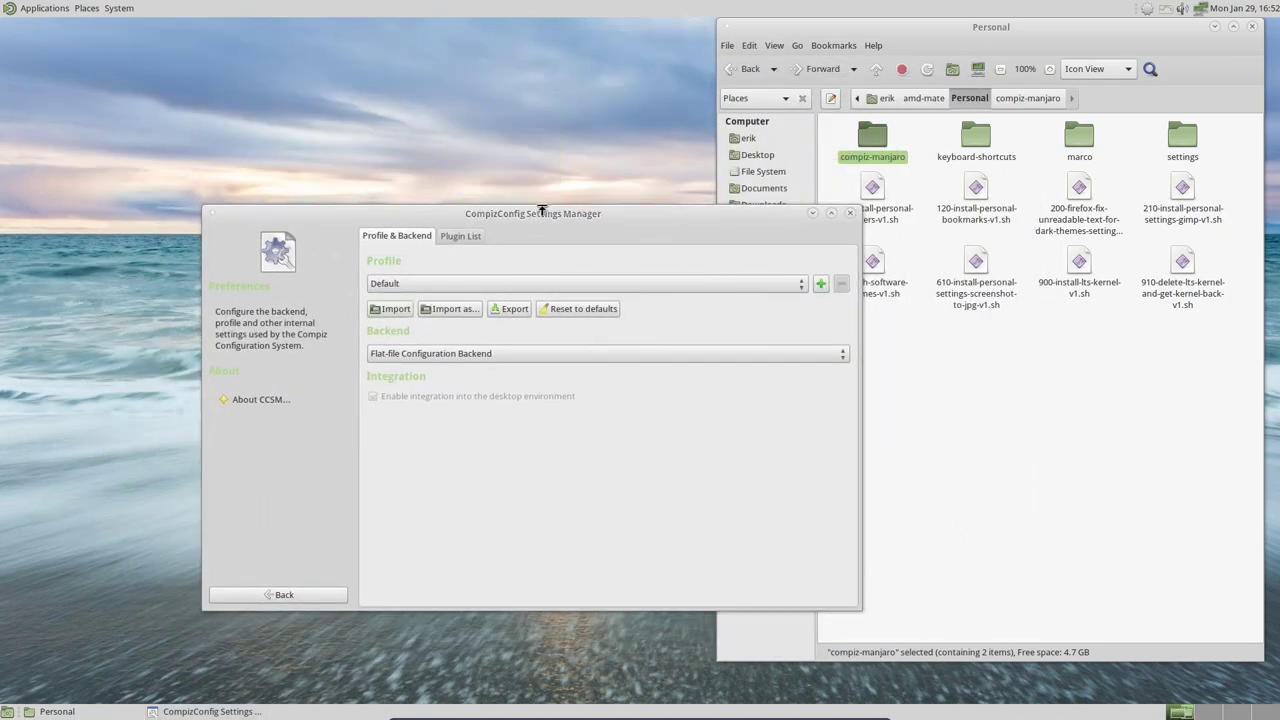
pyautogui.moveTo(543, 210); pyautogui.dragTo(491, 194)
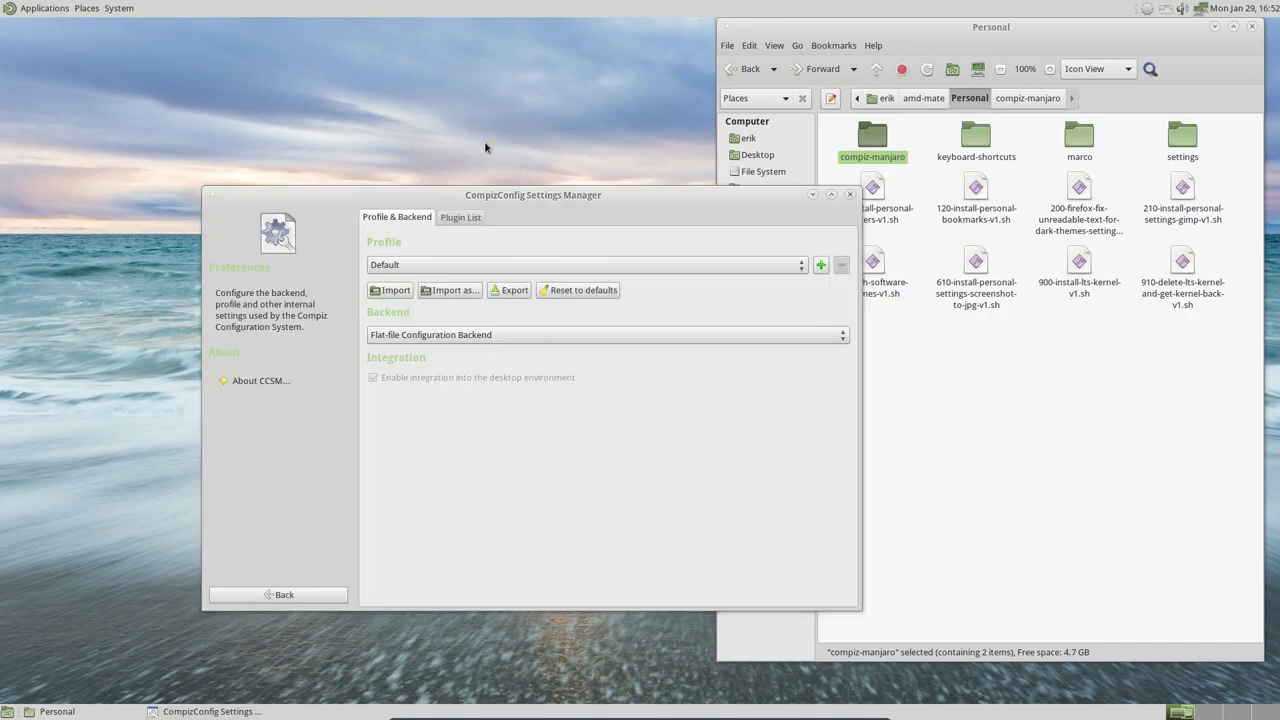
pyautogui.hotkey('ctrl', 'alt', 'Right')
pyautogui.hotkey('ctrl', 'alt', 'Left')
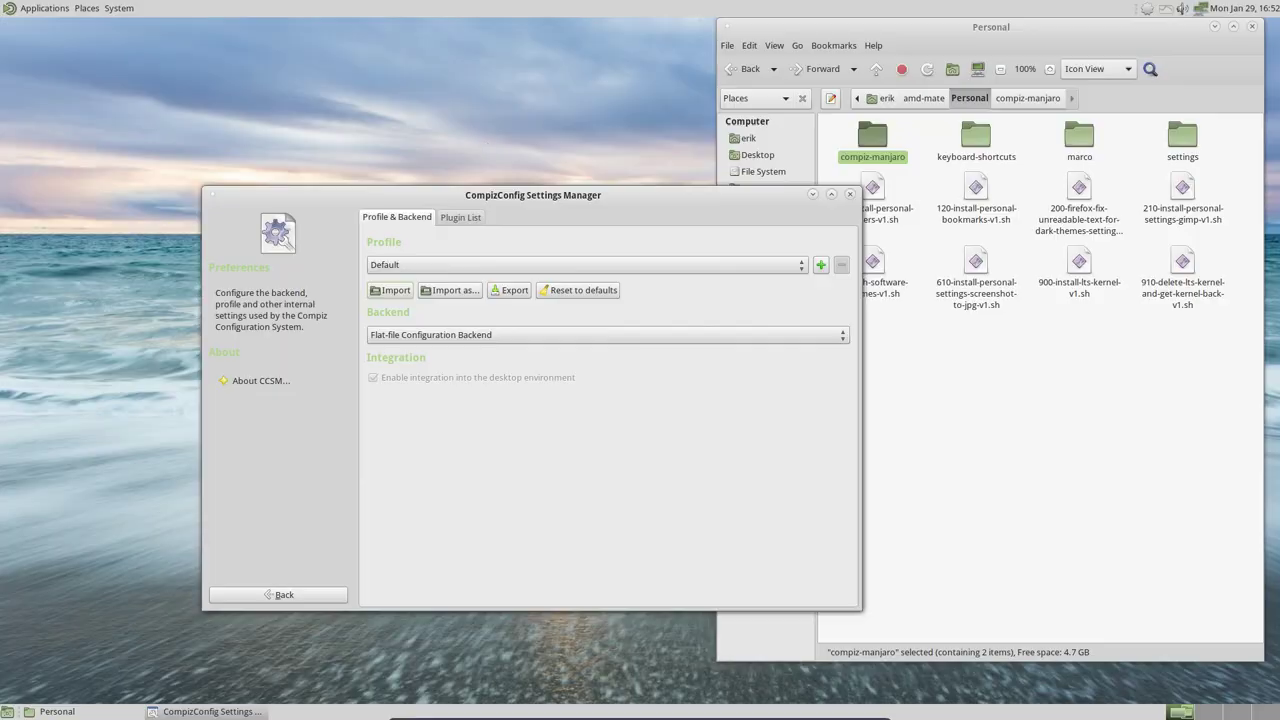
pyautogui.hotkey('ctrl', 'alt', 'Right')
pyautogui.hotkey('ctrl', 'alt', 'Left')
pyautogui.hotkey('ctrl', 'alt', 'Down')
pyautogui.hotkey('ctrl', 'alt', 'Down')
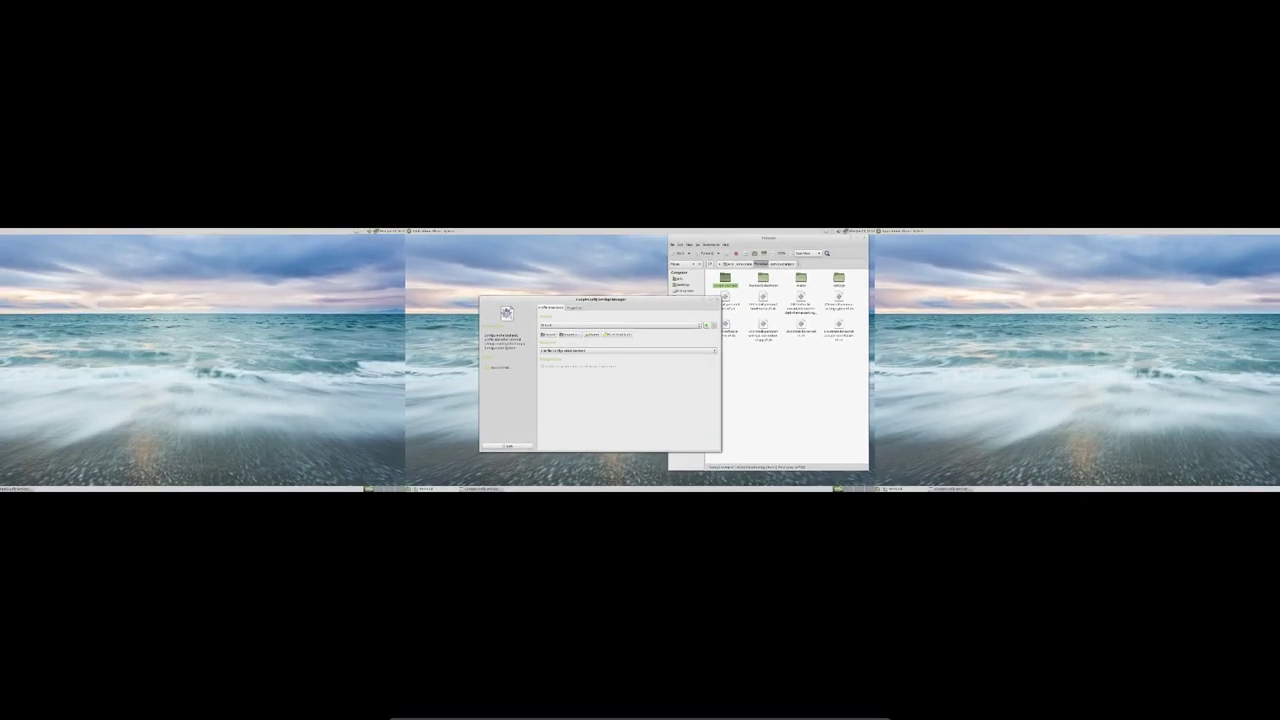
pyautogui.hotkey('ctrl', 'alt', 'Down')
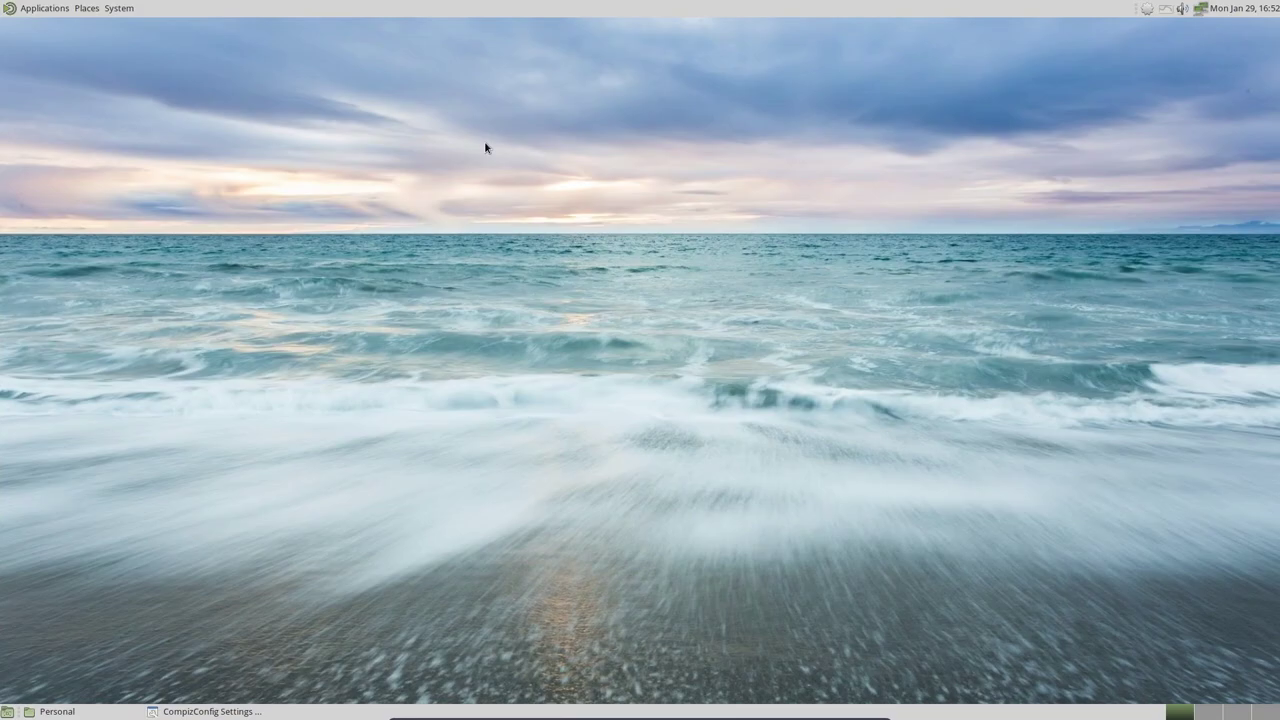
pyautogui.hotkey('ctrl', 'alt', 'Left')
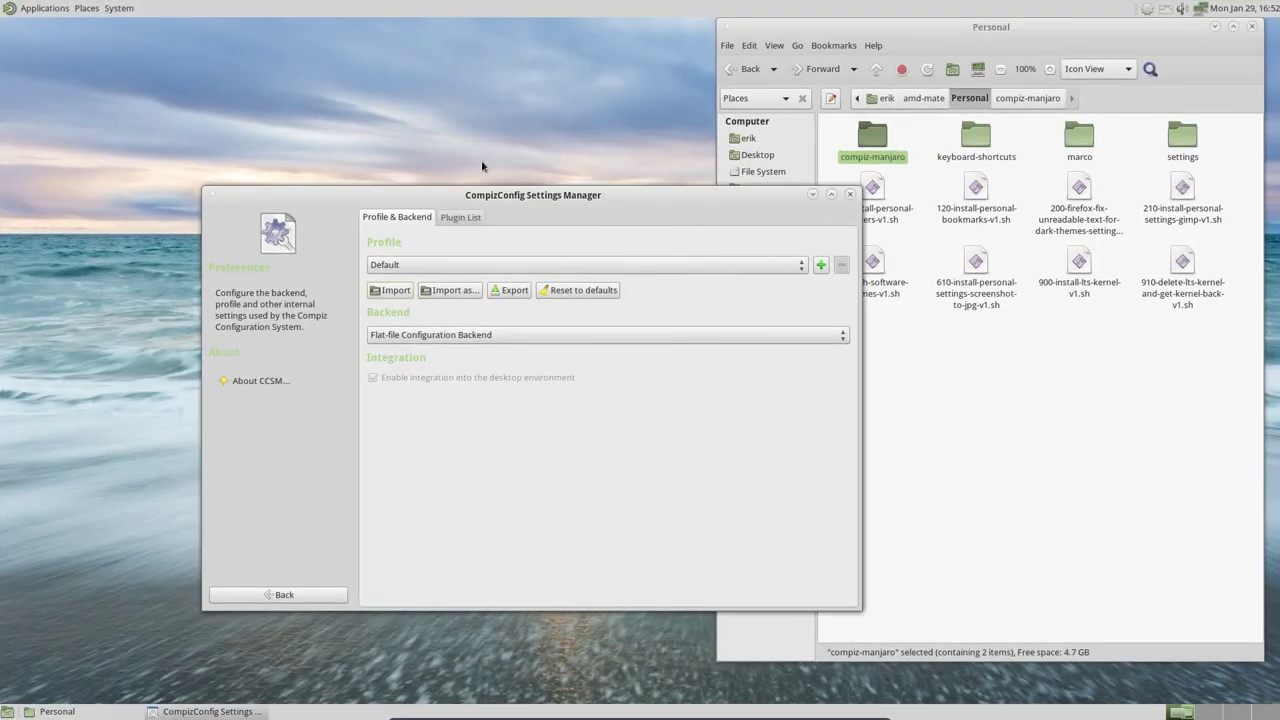
# Return to the plugin list, wobble, minimize and restore the window, then close CompizConfig Settings Manager.
pyautogui.click(300, 597)
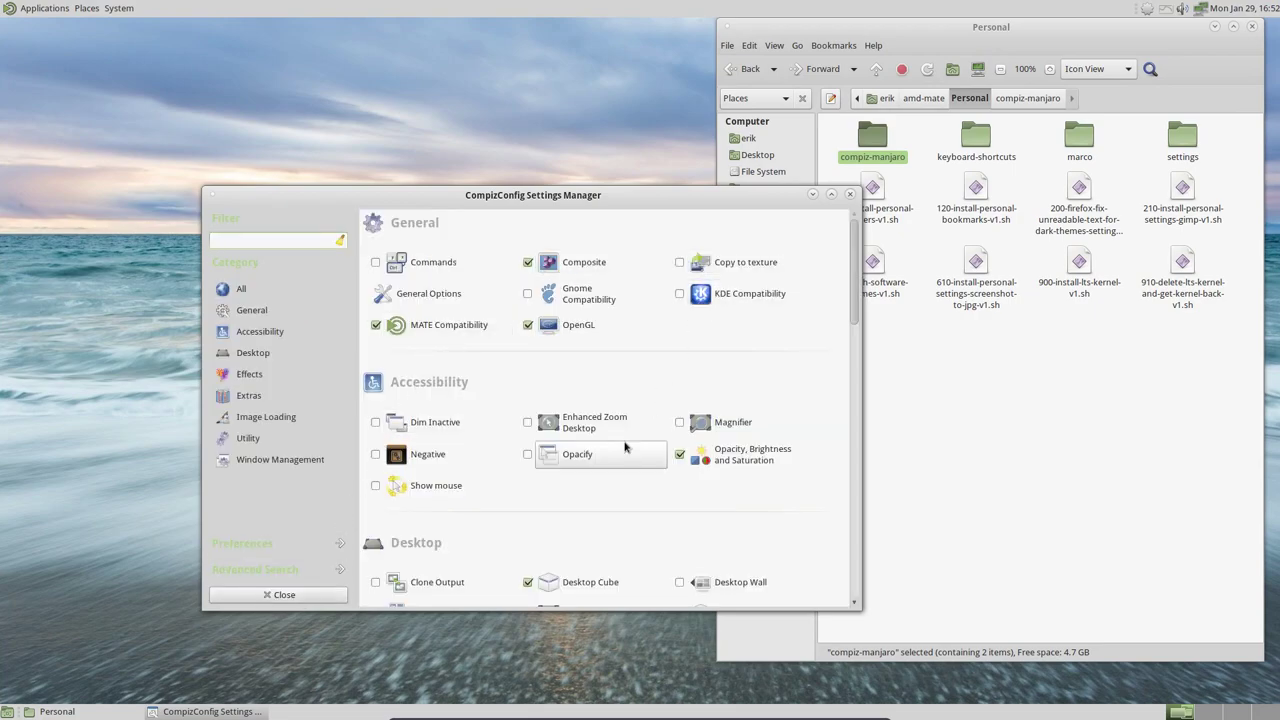
pyautogui.moveTo(583, 200); pyautogui.dragTo(379, 160)
pyautogui.click(648, 163)
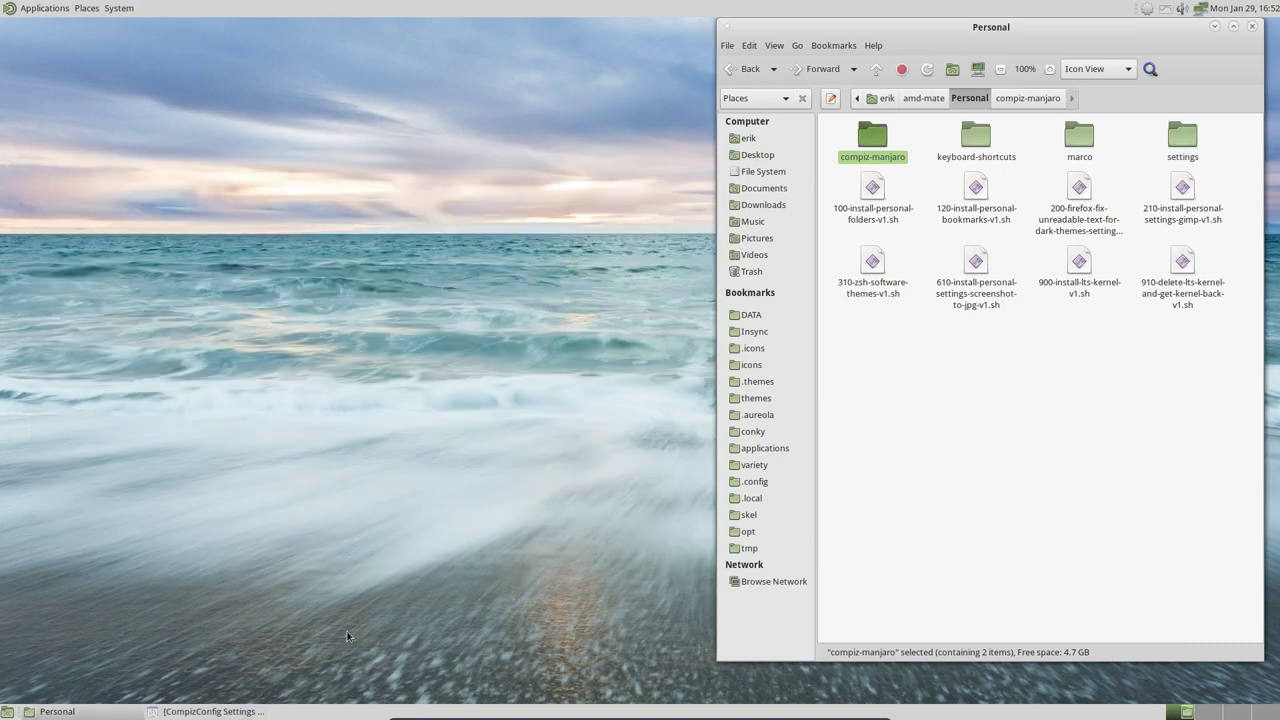
pyautogui.click(258, 711)
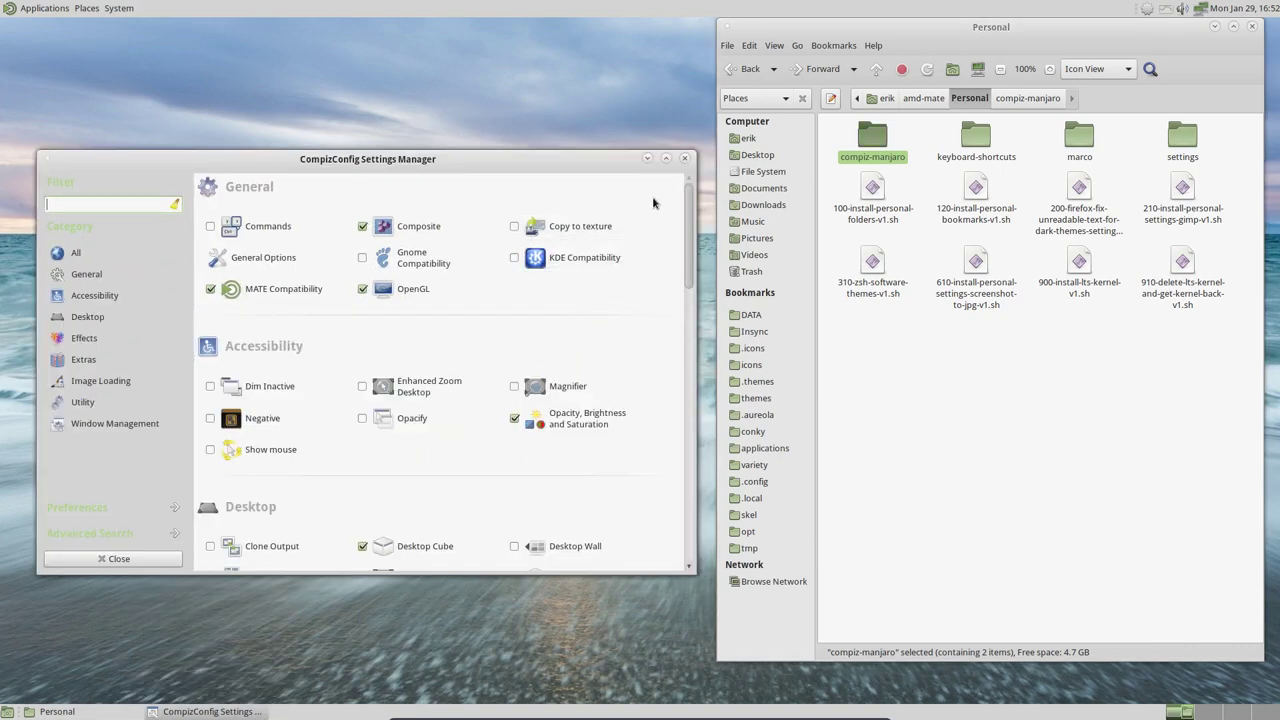
pyautogui.click(686, 160)
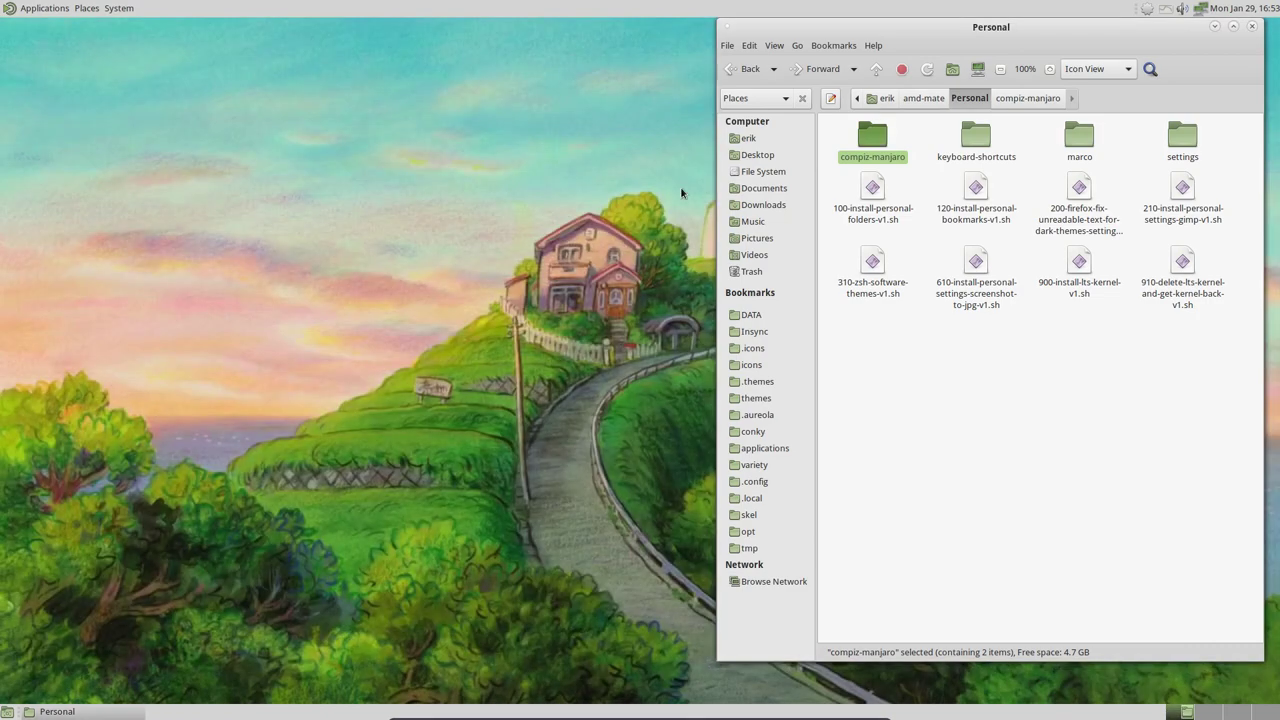
# Center the Caja window, go up from Personal to amd-mate via the breadcrumb, and reposition it.
pyautogui.moveTo(1105, 36); pyautogui.dragTo(514, 123)
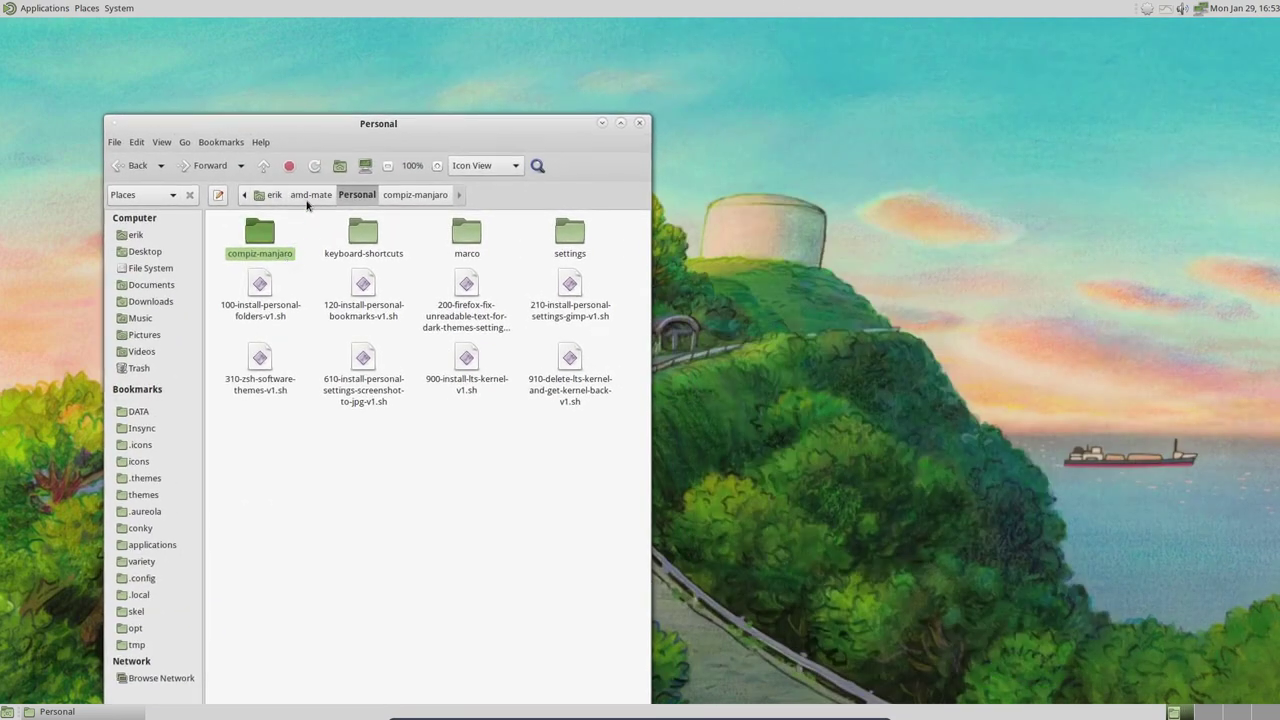
pyautogui.click(310, 195)
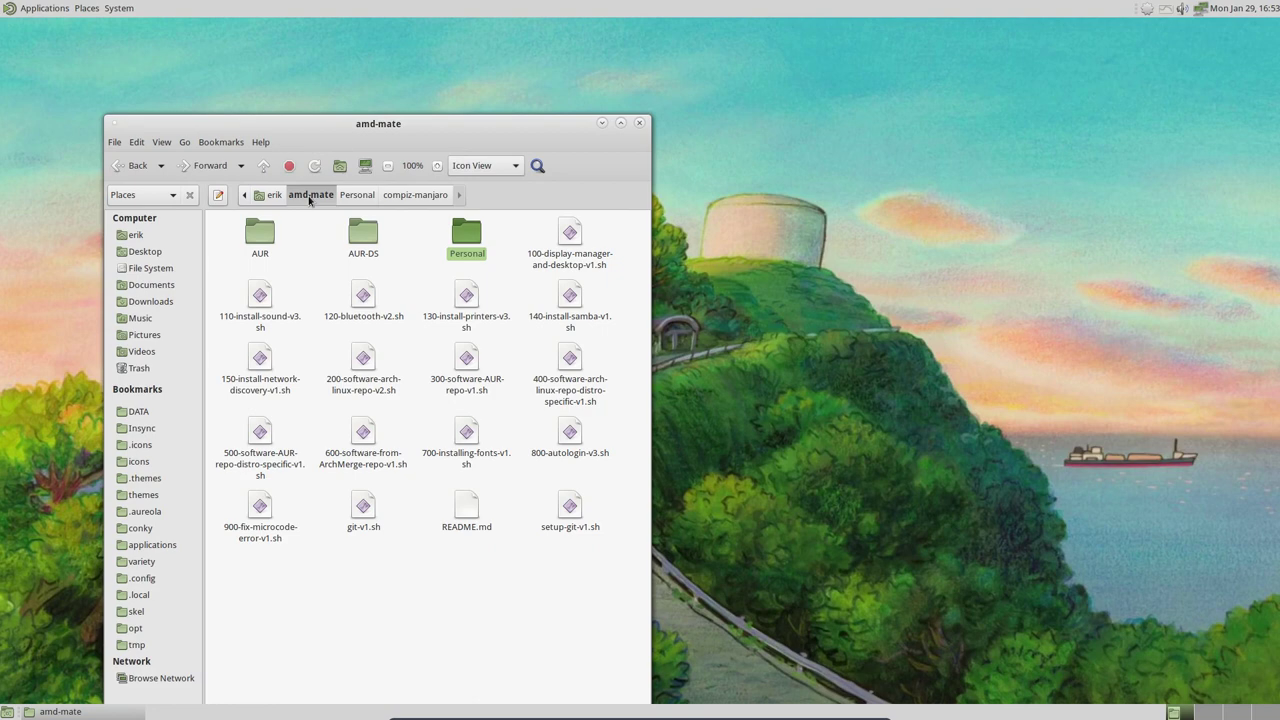
pyautogui.click(317, 248)
pyautogui.moveTo(403, 123); pyautogui.dragTo(608, 27)
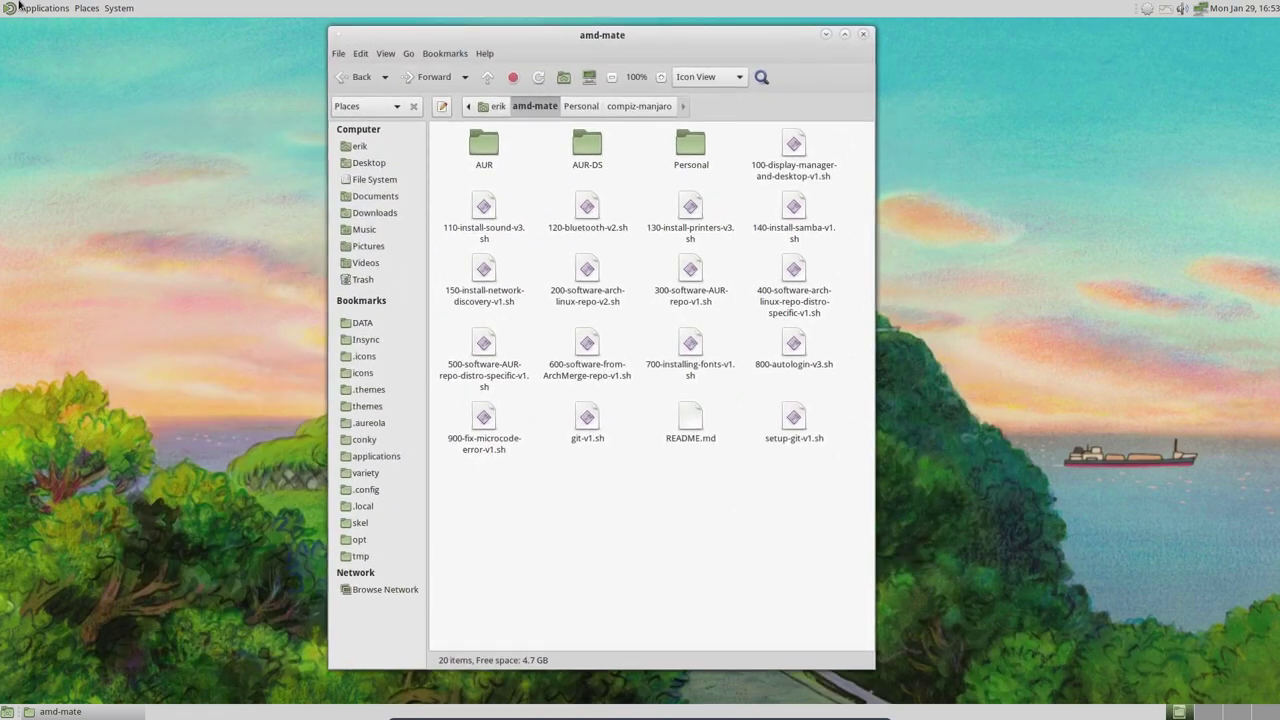